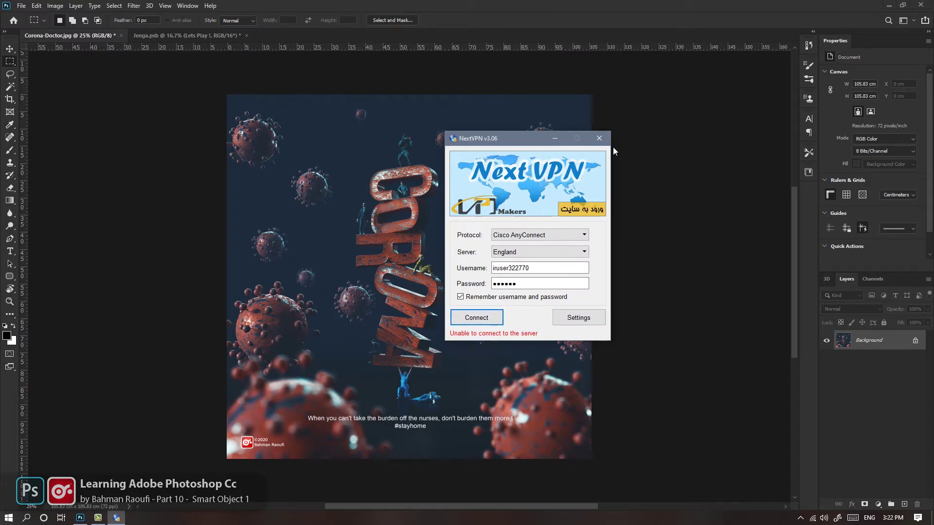
Close the NextVPN window covering the Corona-Doctor image.
{"action": "left_click", "coordinate": [604, 141]}
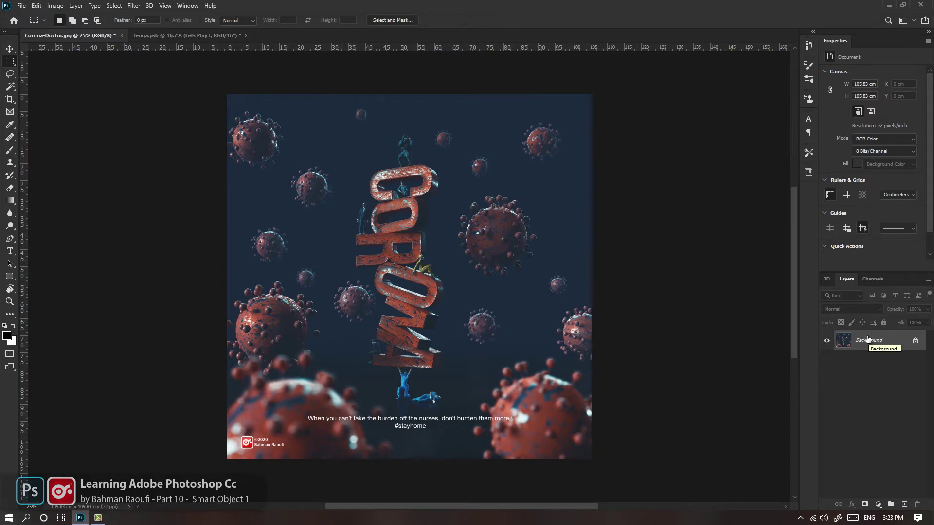
Try a Gaussian Blur with a 20.8 pixel radius on the Background layer and undo it.
{"action": "left_click", "coordinate": [133, 5]}
{"action": "mouse_move", "coordinate": [225, 126]}
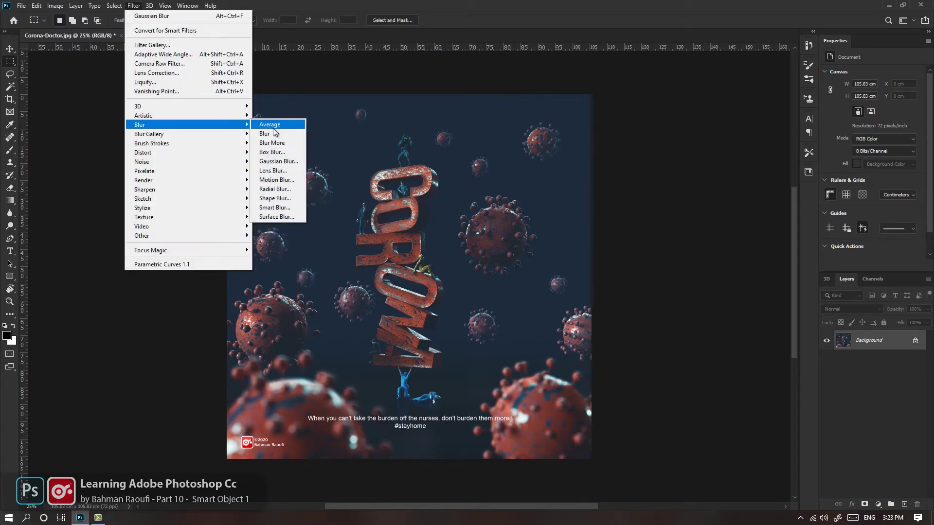
{"action": "left_click", "coordinate": [282, 162]}
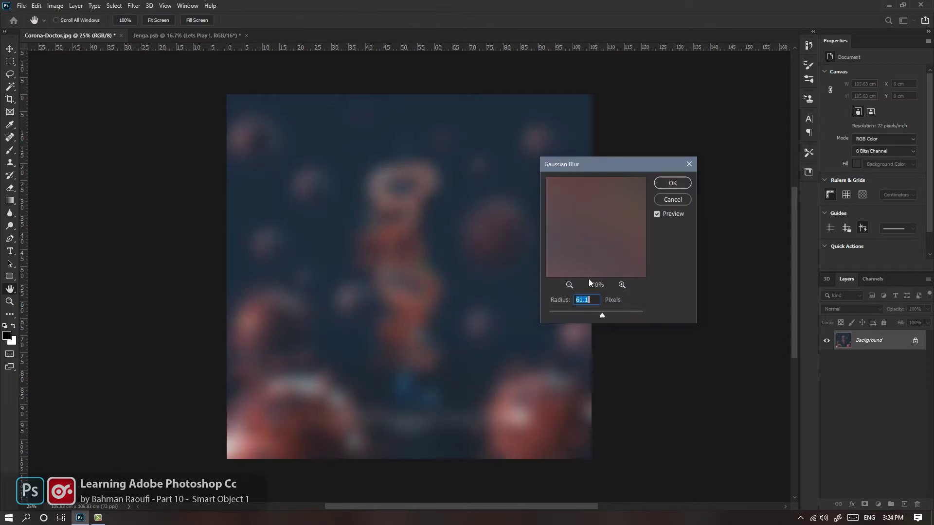
{"action": "mouse_move", "coordinate": [587, 315]}
{"action": "left_mouse_down"}
{"action": "mouse_move", "coordinate": [562, 311]}
{"action": "mouse_move", "coordinate": [590, 314]}
{"action": "left_mouse_up"}
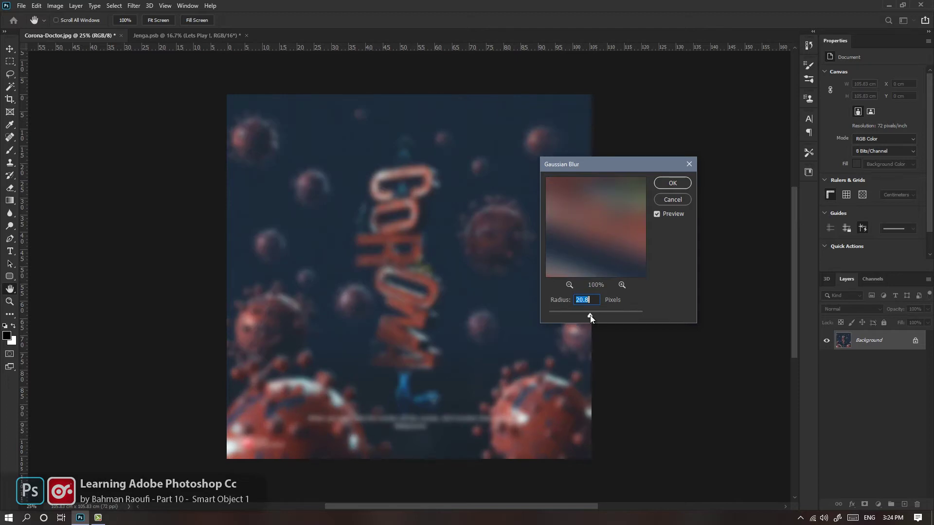
{"action": "key", "text": "Return"}
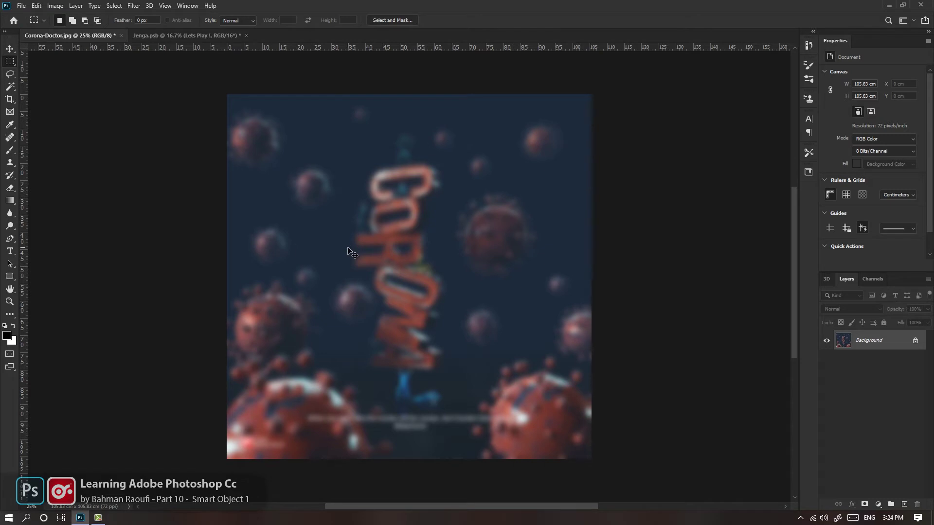
{"action": "key", "text": "ctrl+z"}
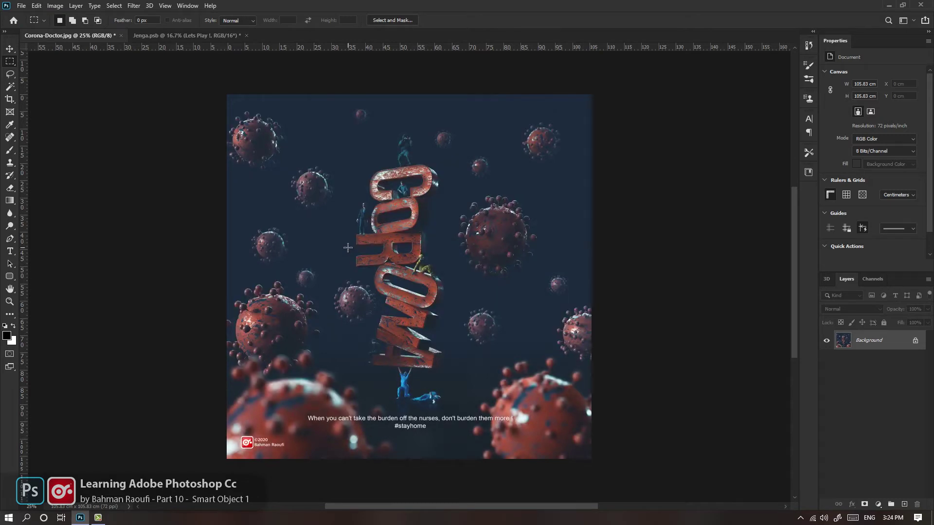
{"action": "left_click", "coordinate": [133, 6]}
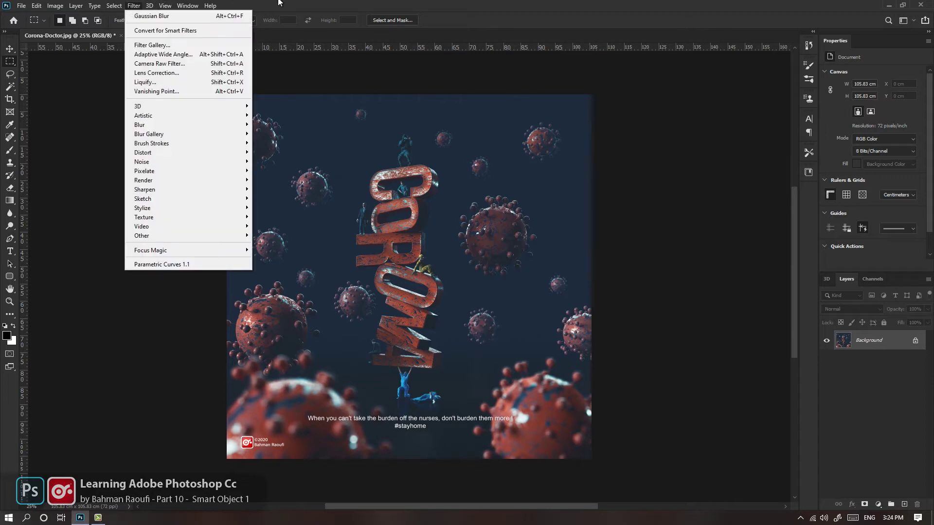
{"action": "left_click", "coordinate": [438, 4]}
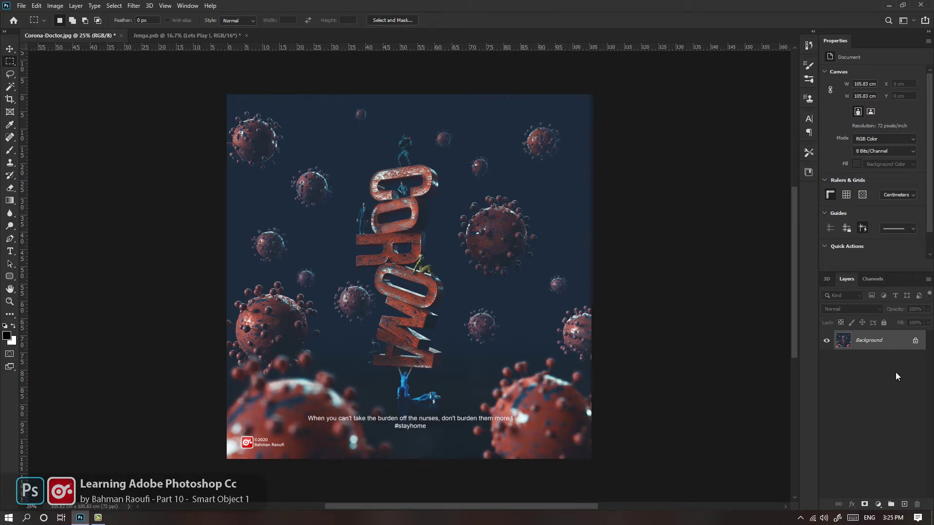
Convert the Background layer to a smart object and enlarge the layer thumbnails.
{"action": "right_click", "coordinate": [878, 342]}
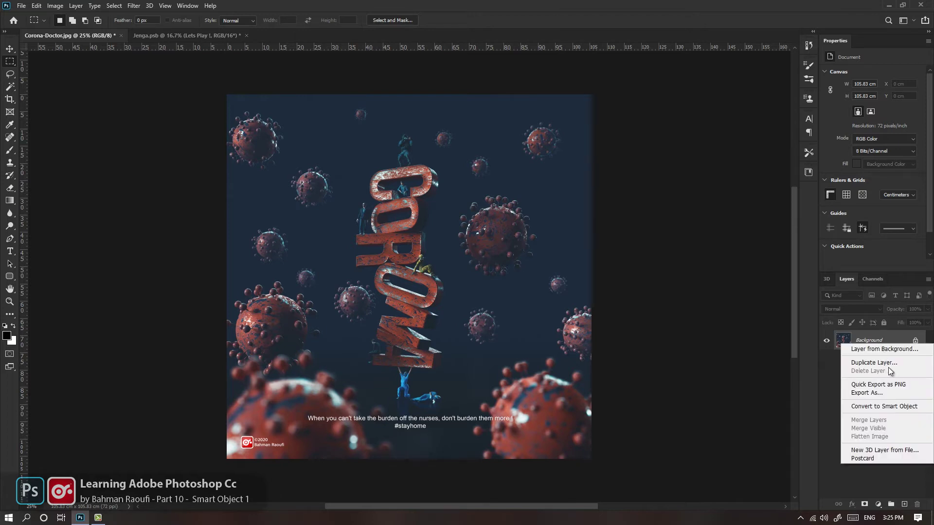
{"action": "left_click", "coordinate": [888, 407]}
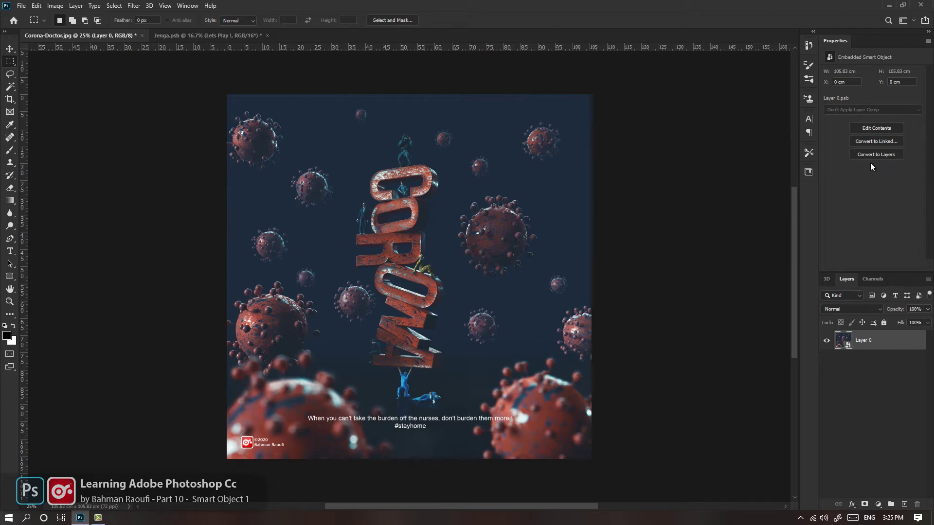
{"action": "right_click", "coordinate": [847, 360]}
{"action": "left_click", "coordinate": [833, 403]}
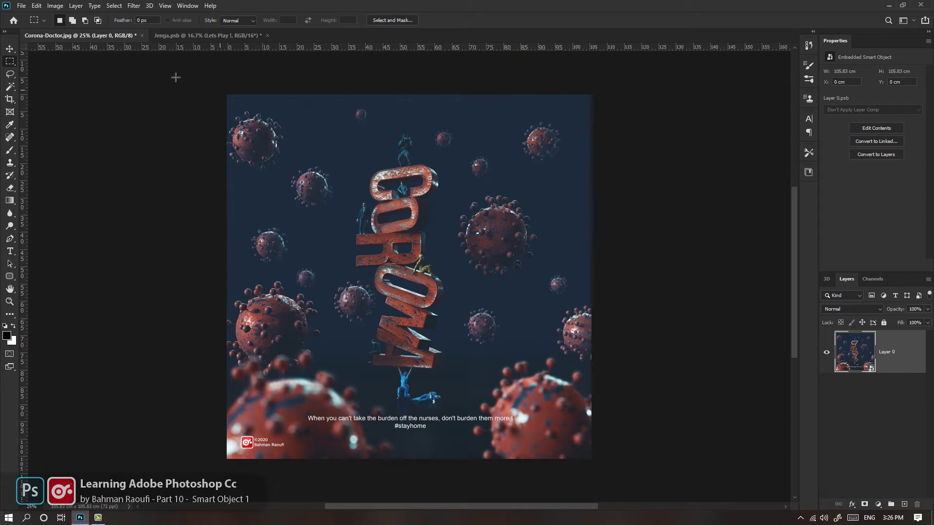
Apply a Gaussian Blur smart filter with a 52.4 pixel radius to Layer 0 and slightly widen the layer list area.
{"action": "left_click", "coordinate": [133, 5]}
{"action": "mouse_move", "coordinate": [188, 127]}
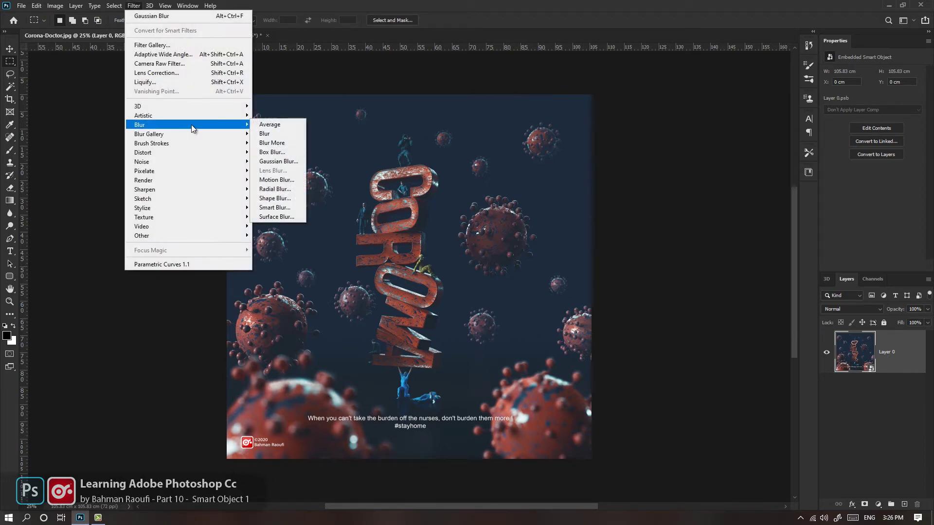
{"action": "left_click", "coordinate": [278, 160]}
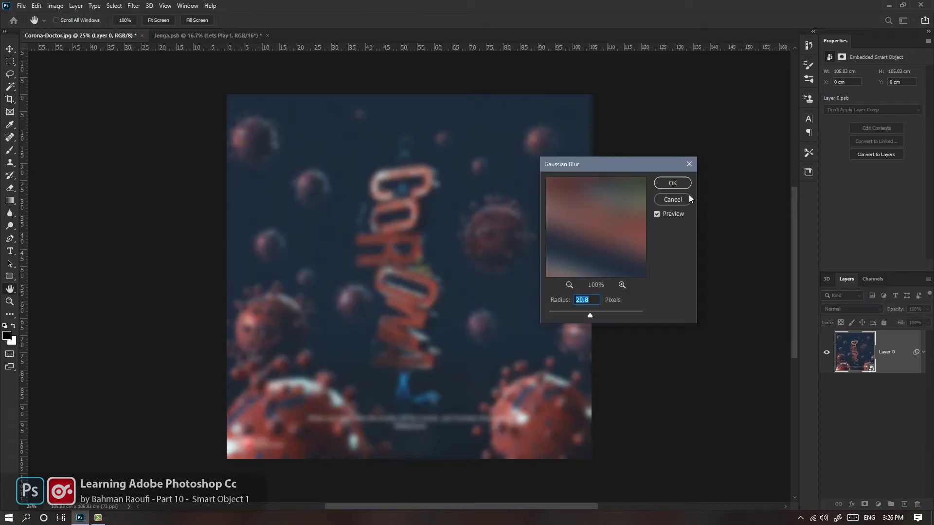
{"action": "left_click_drag", "start_coordinate": [590, 315], "coordinate": [601, 315]}
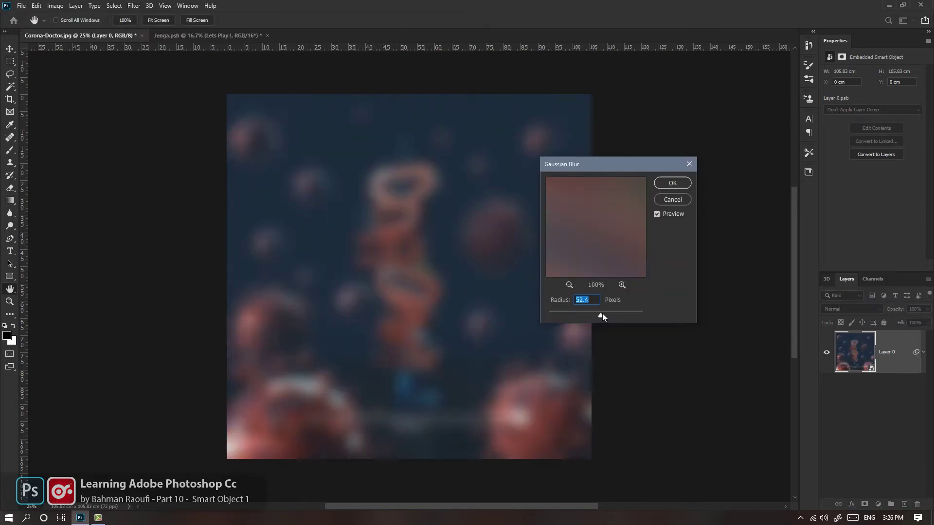
{"action": "left_click", "coordinate": [668, 185]}
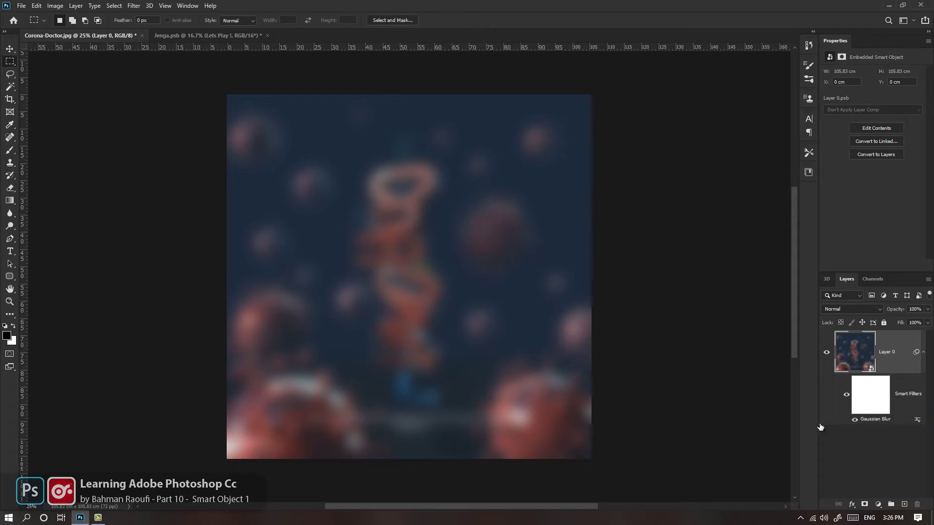
{"action": "left_click_drag", "start_coordinate": [818, 423], "coordinate": [806, 422]}
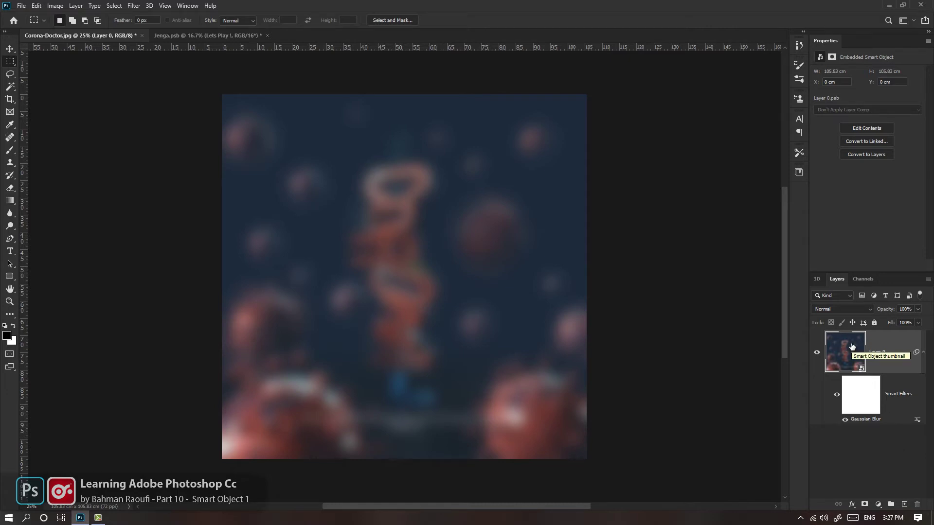
Target Layer 0's smart filter mask and set up a Hard Round brush of about 243 px with 100% hardness.
{"action": "left_click", "coordinate": [860, 396]}
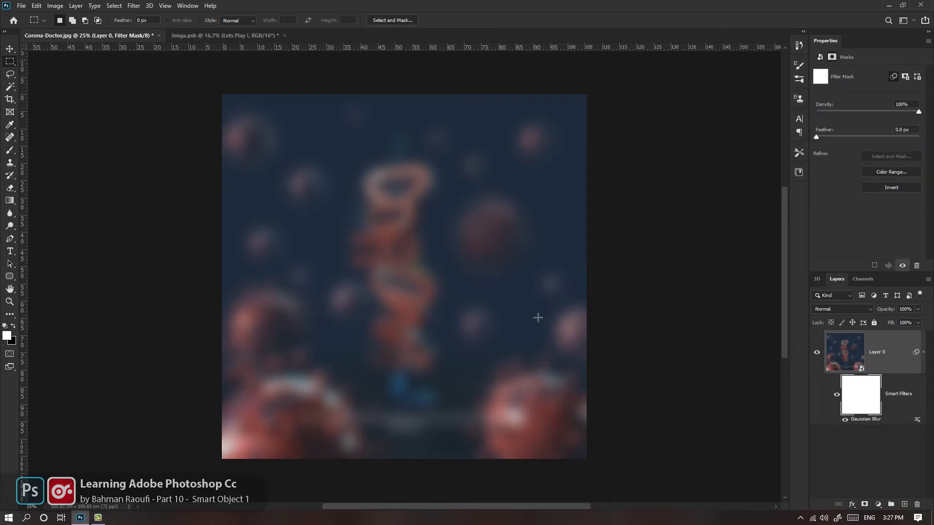
{"action": "key", "text": "b"}
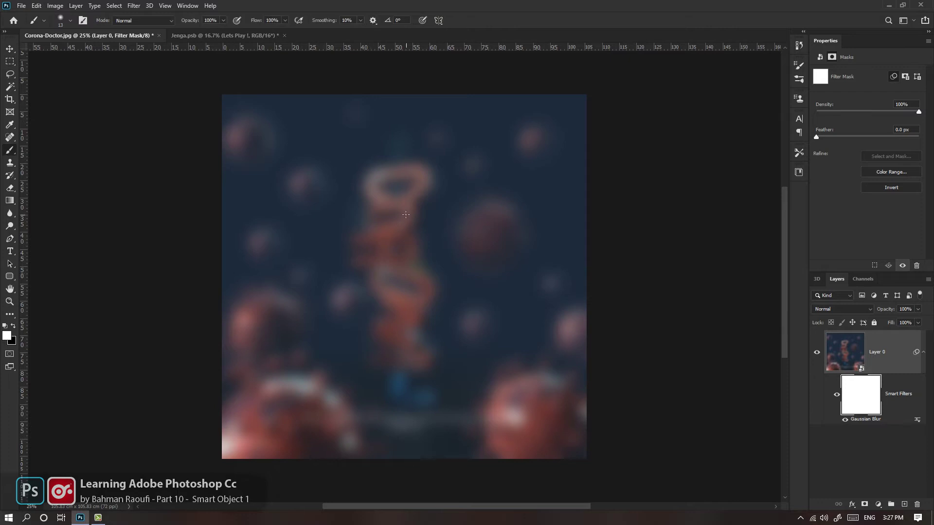
{"action": "right_click", "coordinate": [412, 217]}
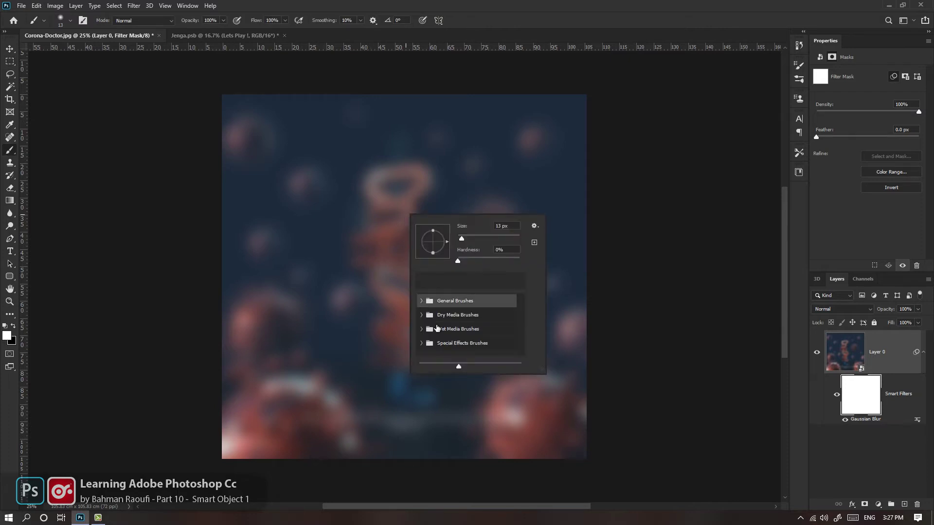
{"action": "left_click", "coordinate": [422, 301]}
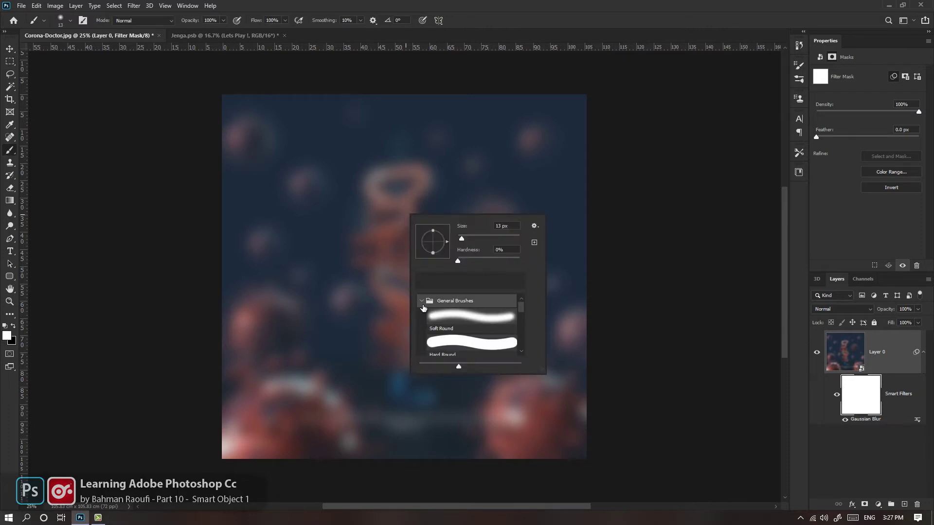
{"action": "left_click", "coordinate": [464, 343]}
{"action": "left_click", "coordinate": [474, 238]}
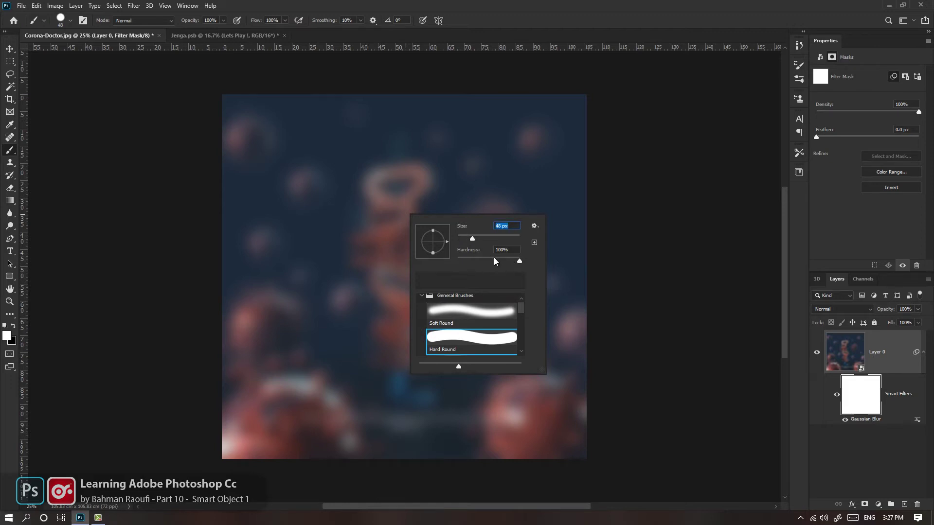
{"action": "left_click", "coordinate": [329, 188]}
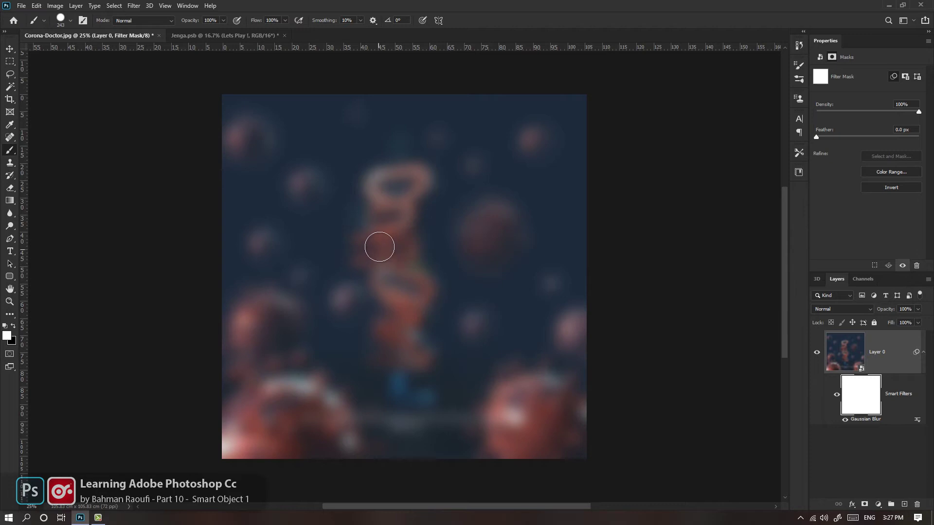
Paint black freehand strokes on the filter mask across the CORONA lettering and its surroundings to remove the blur there.
{"action": "key", "text": "x"}
{"action": "left_click_drag", "start_coordinate": [414, 222], "coordinate": [371, 208]}
{"action": "mouse_move", "coordinate": [362, 252]}
{"action": "left_mouse_down"}
{"action": "mouse_move", "coordinate": [423, 337]}
{"action": "mouse_move", "coordinate": [471, 278]}
{"action": "mouse_move", "coordinate": [477, 386]}
{"action": "mouse_move", "coordinate": [339, 383]}
{"action": "mouse_move", "coordinate": [289, 269]}
{"action": "mouse_move", "coordinate": [308, 162]}
{"action": "mouse_move", "coordinate": [411, 176]}
{"action": "left_mouse_up"}
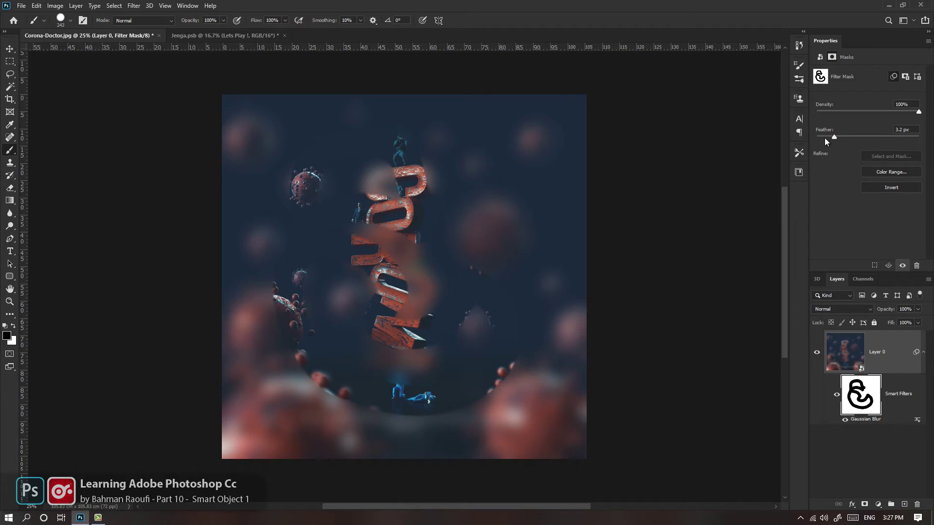
Edit Layer 0's Gaussian Blur smart filter and set its radius to 34.6 pixels.
{"action": "double_click", "coordinate": [866, 419]}
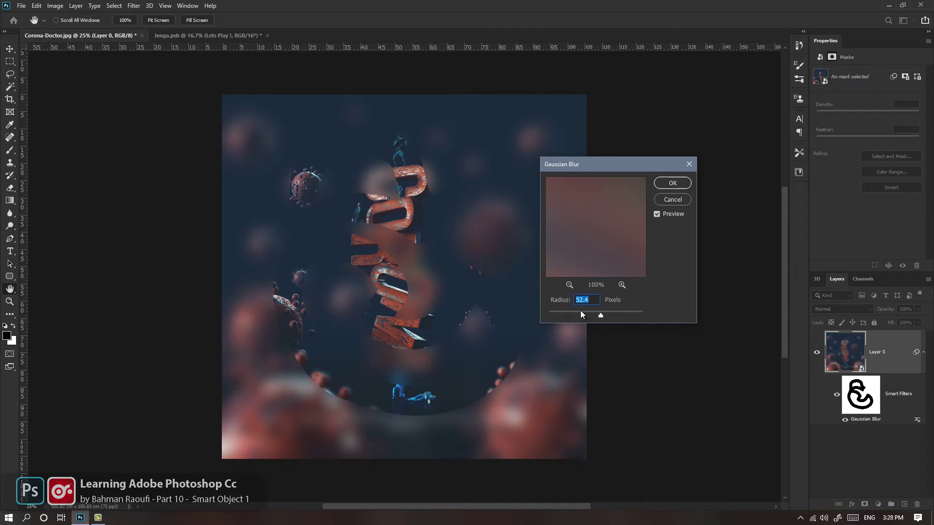
{"action": "left_click", "coordinate": [580, 315]}
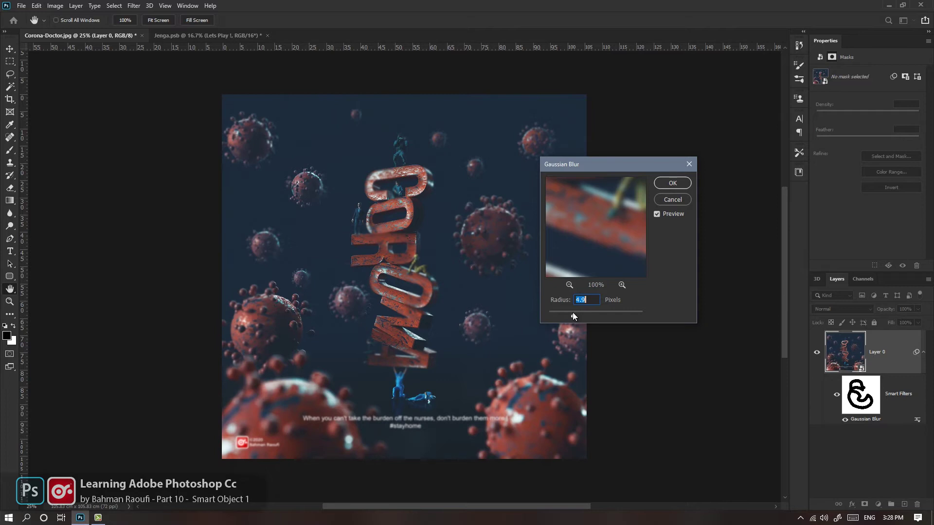
{"action": "mouse_move", "coordinate": [584, 314]}
{"action": "left_mouse_down"}
{"action": "mouse_move", "coordinate": [620, 314]}
{"action": "mouse_move", "coordinate": [582, 314]}
{"action": "left_mouse_up"}
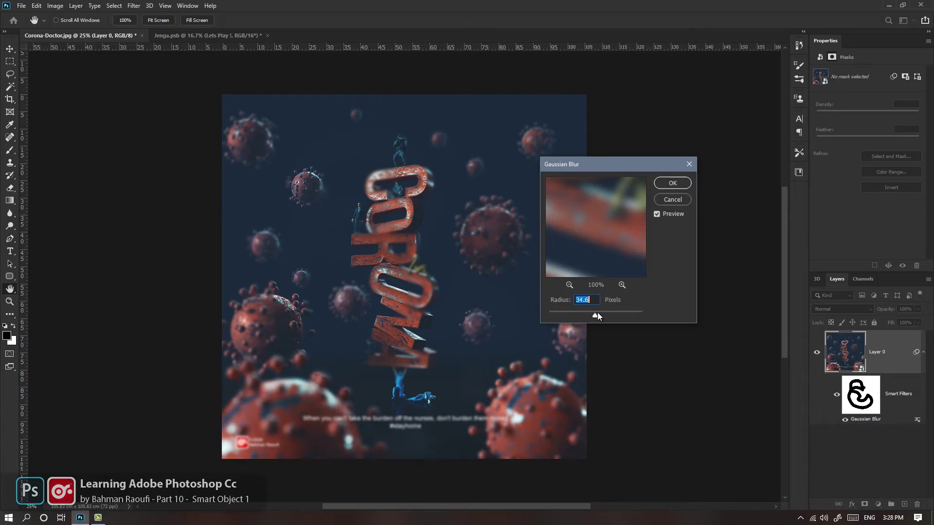
{"action": "left_click", "coordinate": [671, 183]}
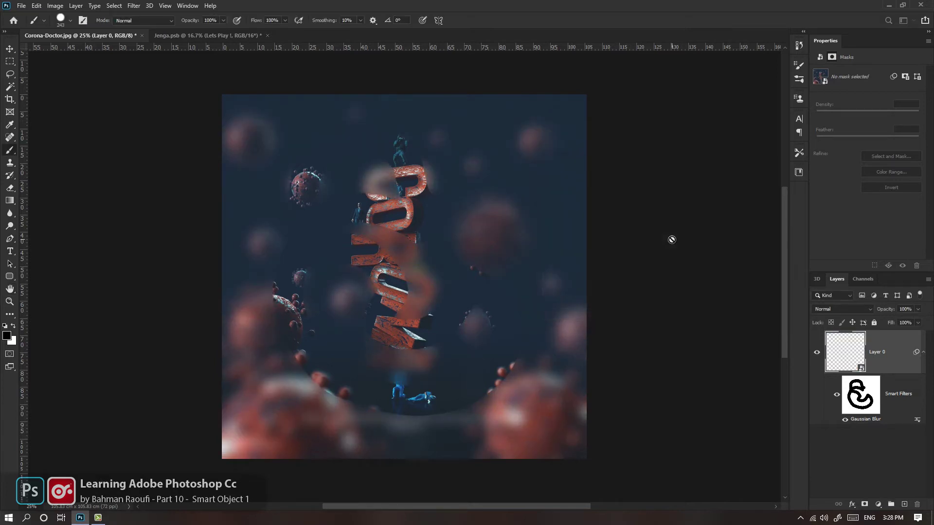
Add a Glass smart filter to Layer 0 with distortion 16, smoothness 3, Frosted texture and 130% scaling.
{"action": "left_click", "coordinate": [134, 6]}
{"action": "mouse_move", "coordinate": [180, 154]}
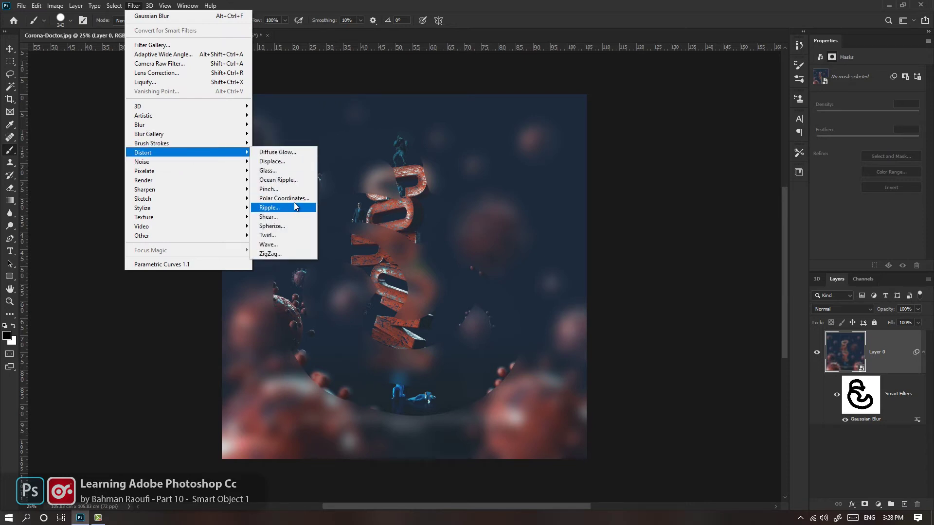
{"action": "left_click", "coordinate": [290, 171]}
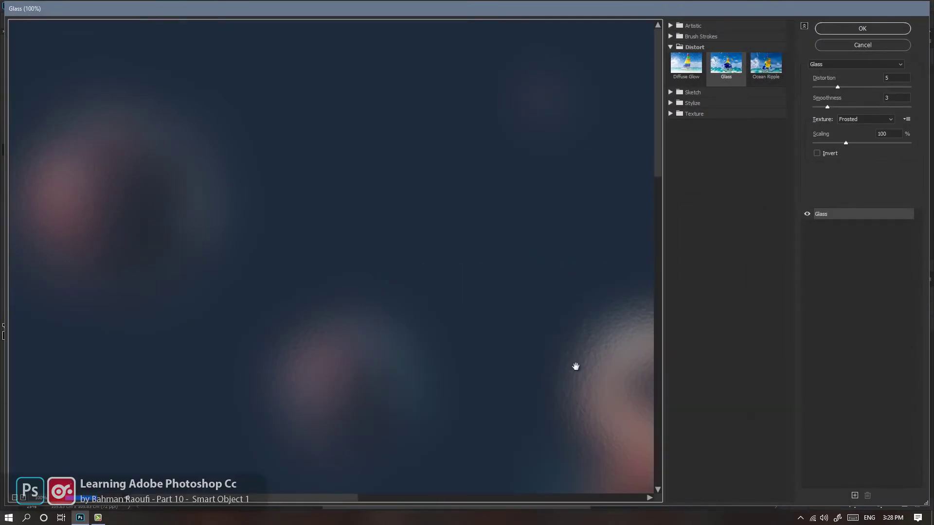
{"action": "left_click_drag", "start_coordinate": [576, 366], "coordinate": [427, 283]}
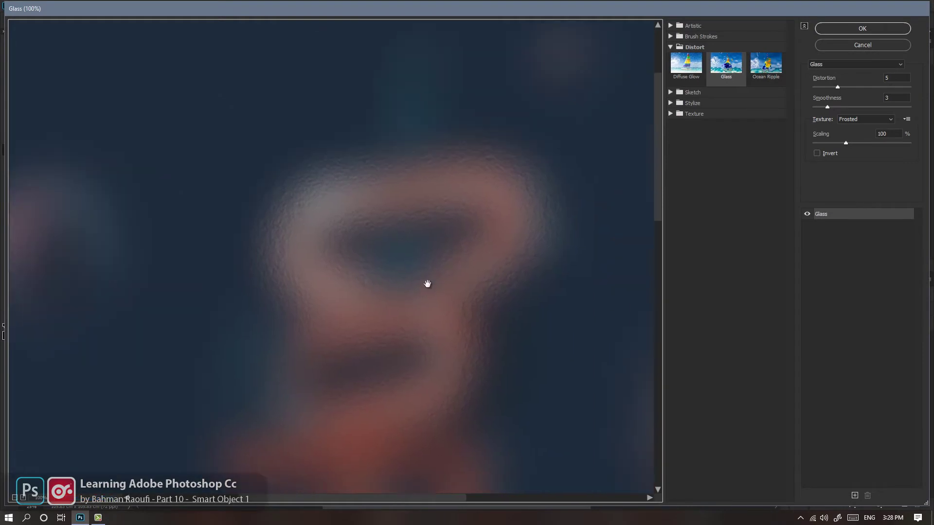
{"action": "left_click_drag", "start_coordinate": [874, 87], "coordinate": [889, 87]}
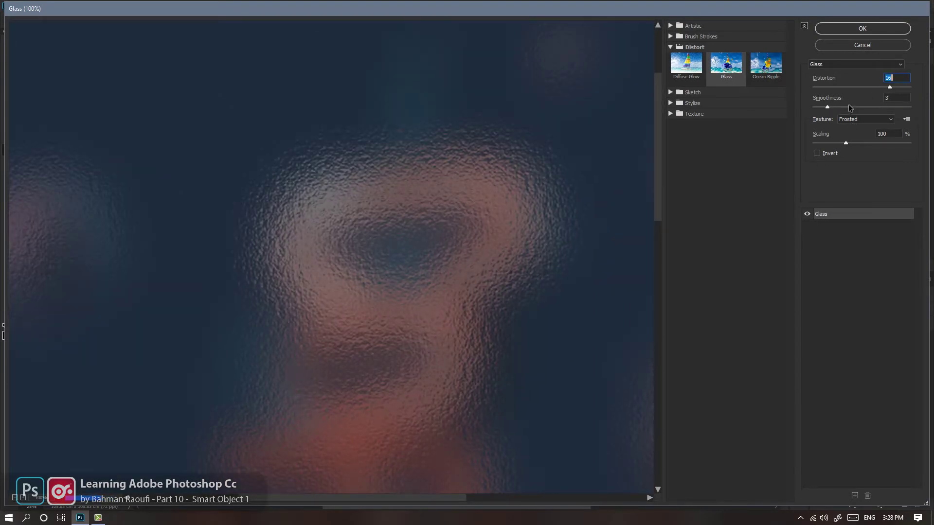
{"action": "left_click", "coordinate": [823, 107]}
{"action": "left_click_drag", "start_coordinate": [848, 144], "coordinate": [865, 144]}
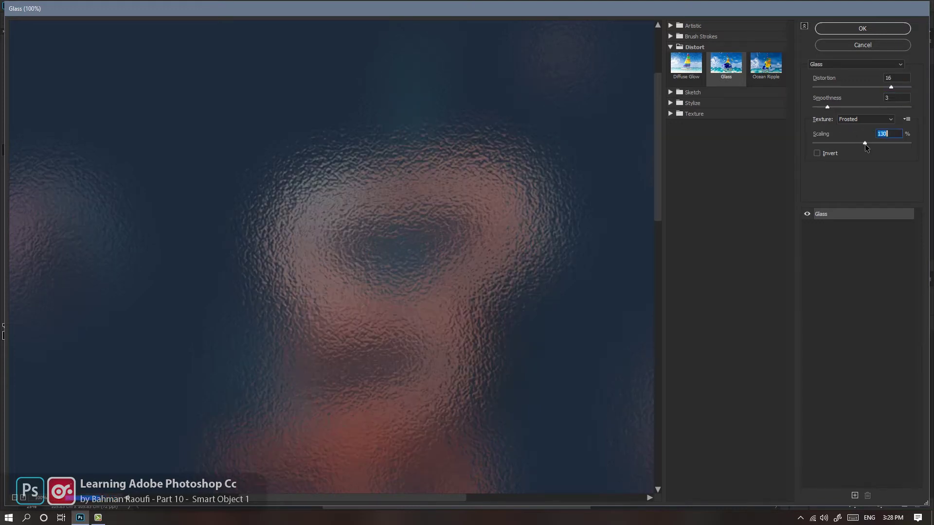
{"action": "left_click", "coordinate": [861, 28]}
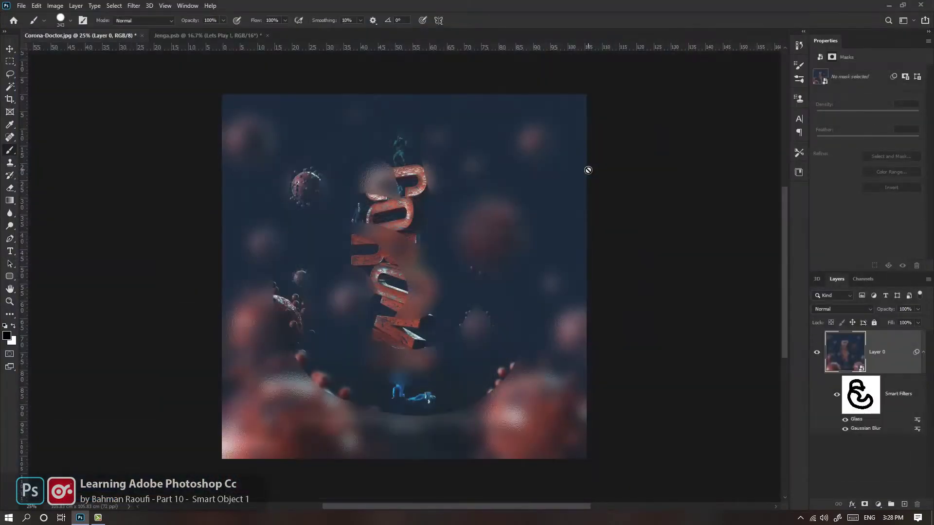
Move the Glass smart filter below Gaussian Blur in Layer 0's filter stack and return it to the top.
{"action": "key", "text": "ctrl+plus"}
{"action": "key", "text": "ctrl+plus"}
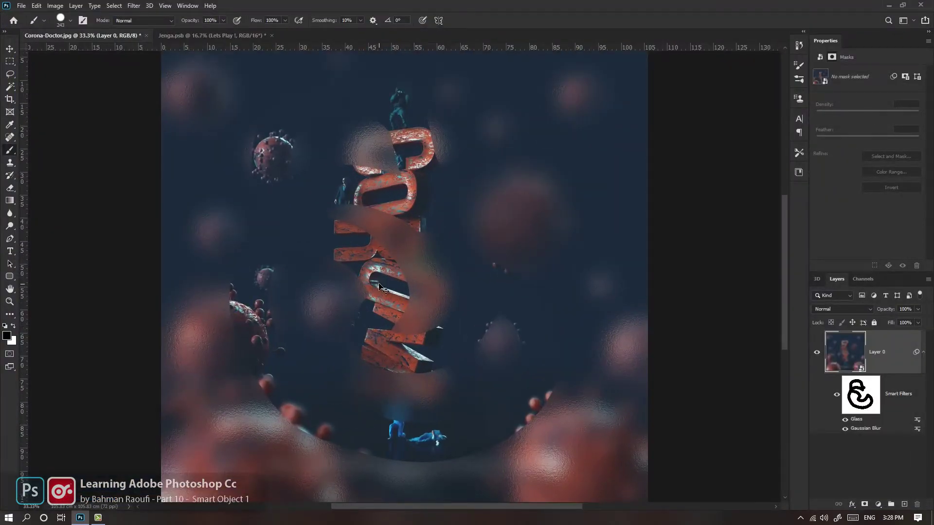
{"action": "key", "text": "ctrl+minus"}
{"action": "left_click_drag", "start_coordinate": [862, 425], "coordinate": [860, 428]}
{"action": "mouse_move", "coordinate": [861, 429]}
{"action": "left_mouse_down"}
{"action": "mouse_move", "coordinate": [862, 413]}
{"action": "mouse_move", "coordinate": [864, 433]}
{"action": "left_mouse_up"}
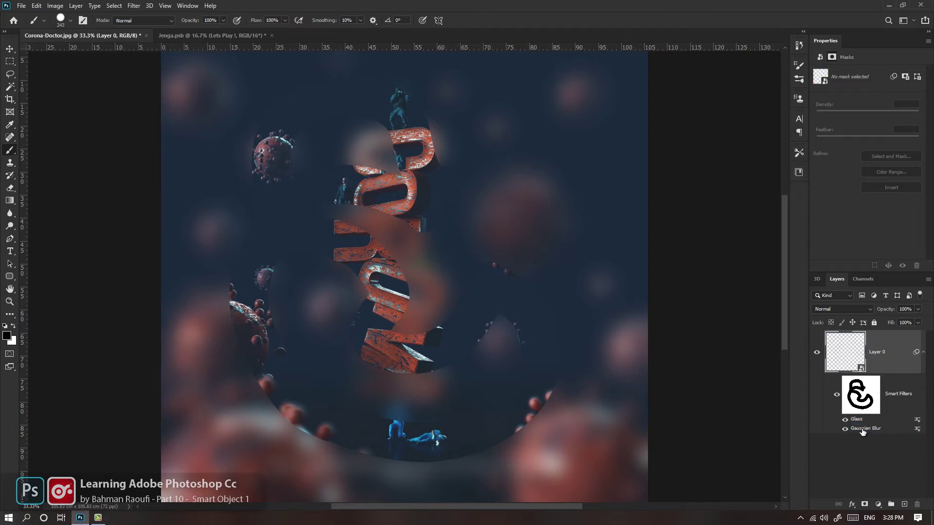
Compare the effects by hiding and reshowing the Glass filter, the Gaussian Blur filter and all of Layer 0's smart filters.
{"action": "left_click", "coordinate": [846, 421]}
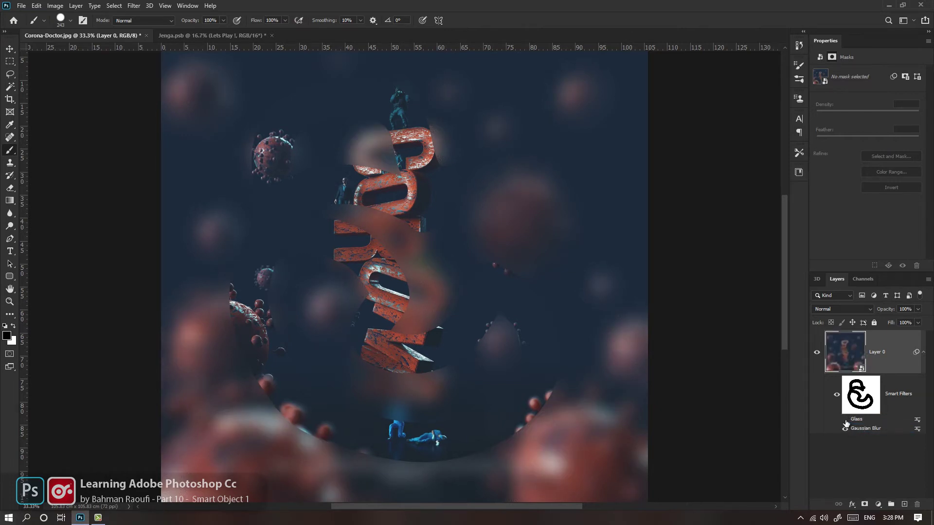
{"action": "left_click", "coordinate": [845, 420]}
{"action": "left_click", "coordinate": [845, 428]}
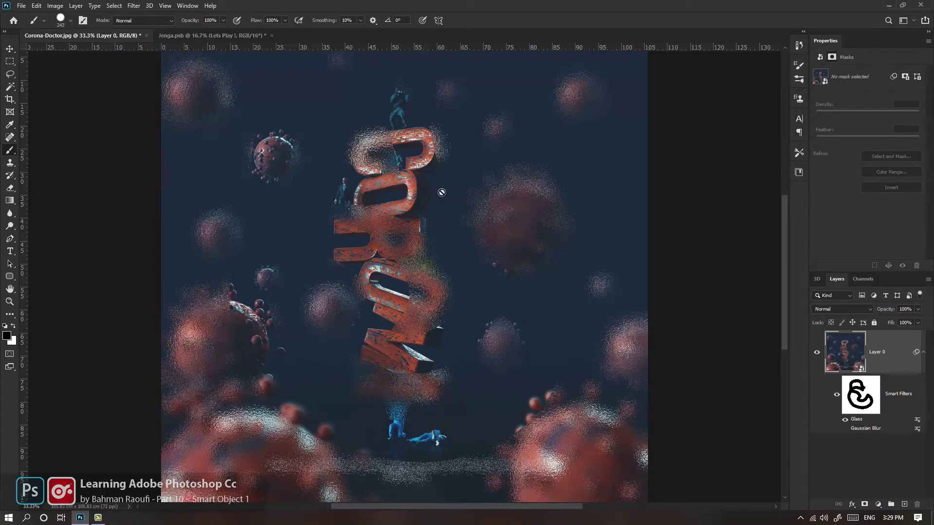
{"action": "left_click", "coordinate": [845, 430]}
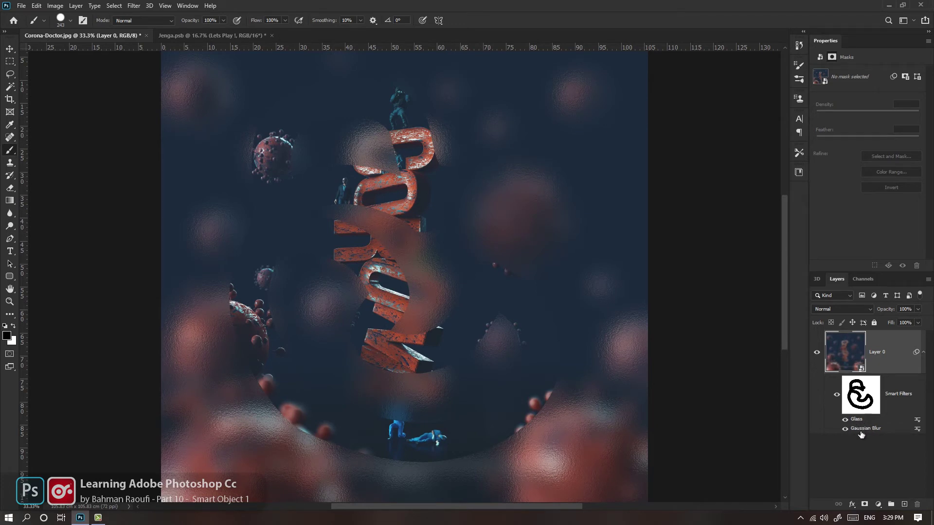
{"action": "left_click", "coordinate": [839, 398]}
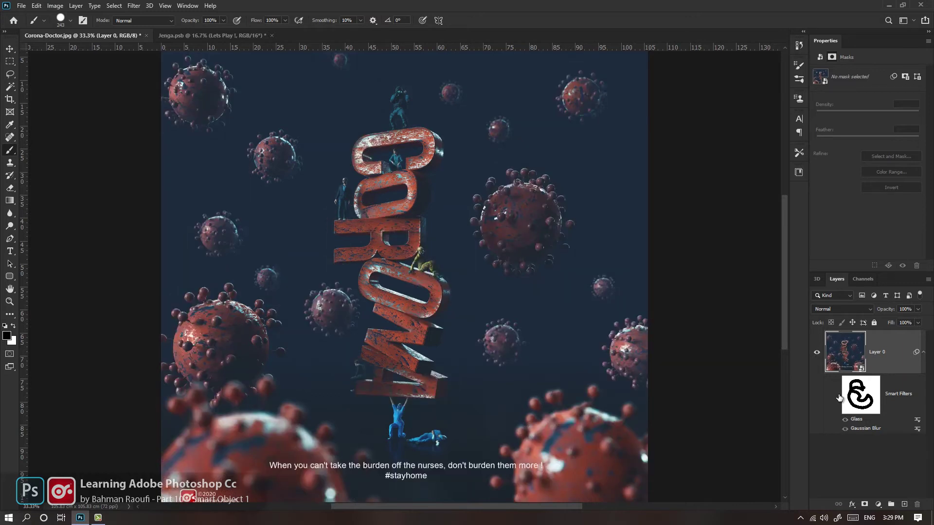
{"action": "left_click", "coordinate": [837, 396]}
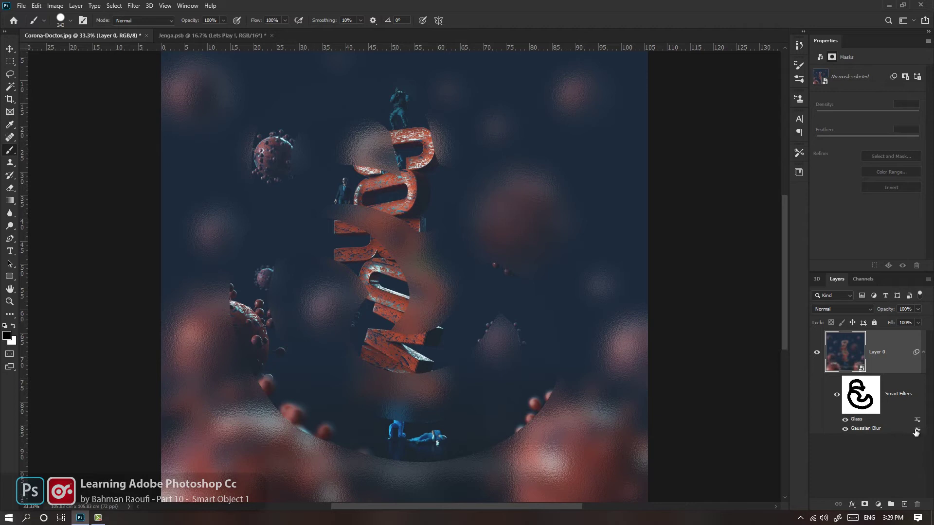
Hide the Glass smart filter and set the Gaussian Blur filter's blending mode to Screen at 100% opacity.
{"action": "left_click", "coordinate": [844, 419]}
{"action": "double_click", "coordinate": [917, 430]}
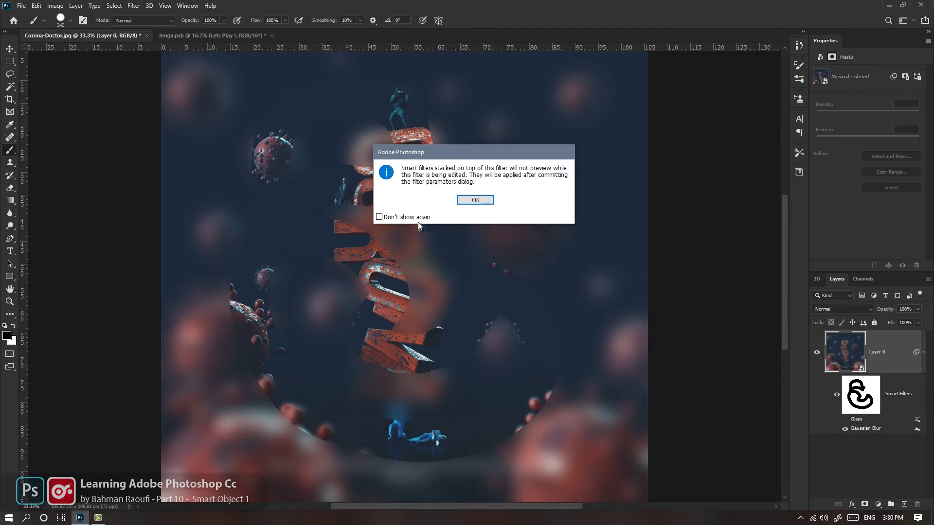
{"action": "left_click", "coordinate": [475, 200]}
{"action": "left_click_drag", "start_coordinate": [442, 113], "coordinate": [557, 114]}
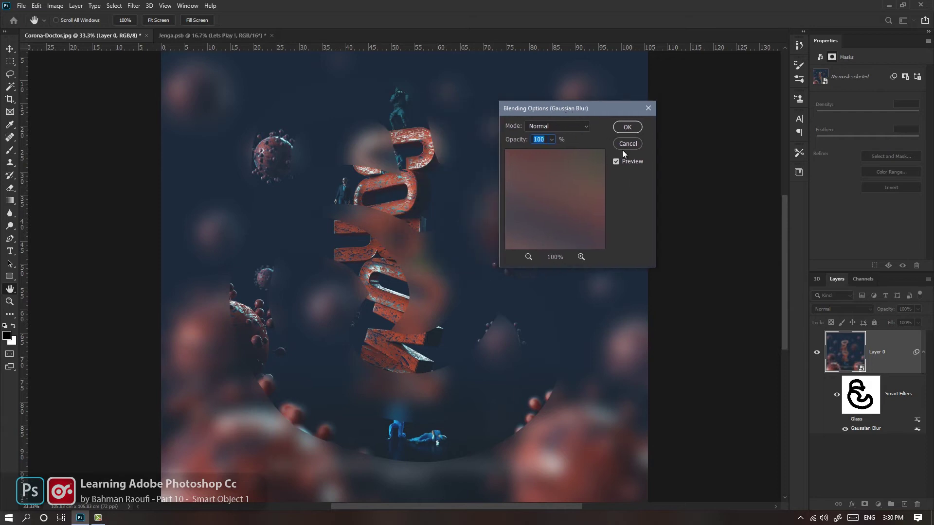
{"action": "left_click", "coordinate": [583, 126]}
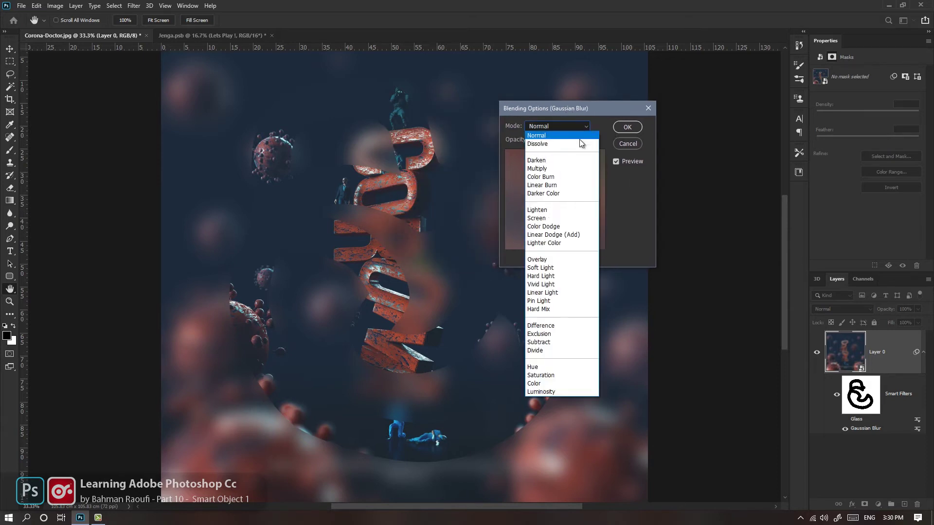
{"action": "left_click", "coordinate": [547, 217]}
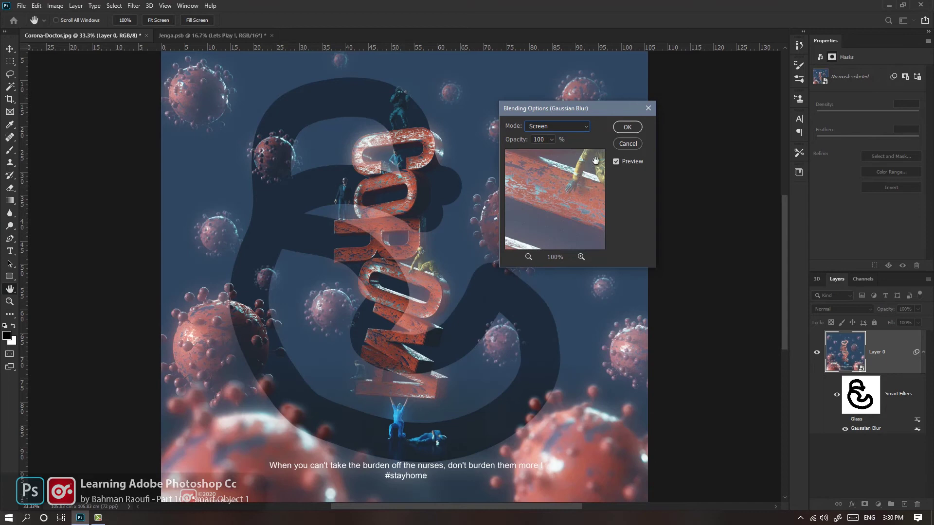
{"action": "left_click", "coordinate": [641, 127]}
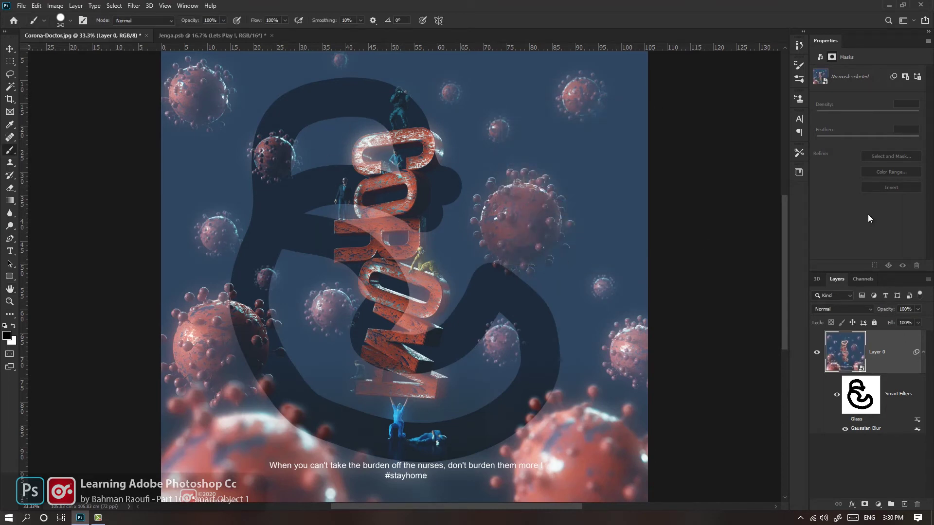
Feather Layer 0's filter mask by 70.9 px and disable the mask.
{"action": "left_click", "coordinate": [868, 401]}
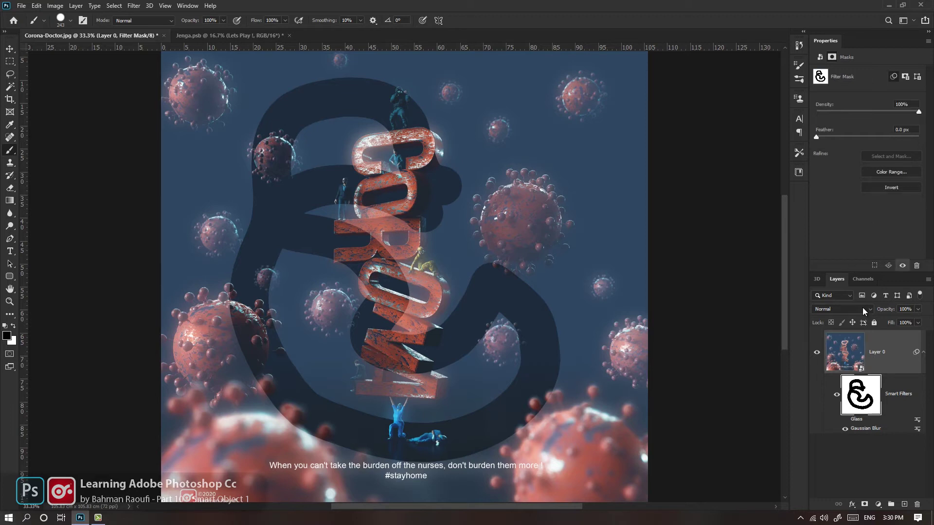
{"action": "left_click", "coordinate": [874, 140]}
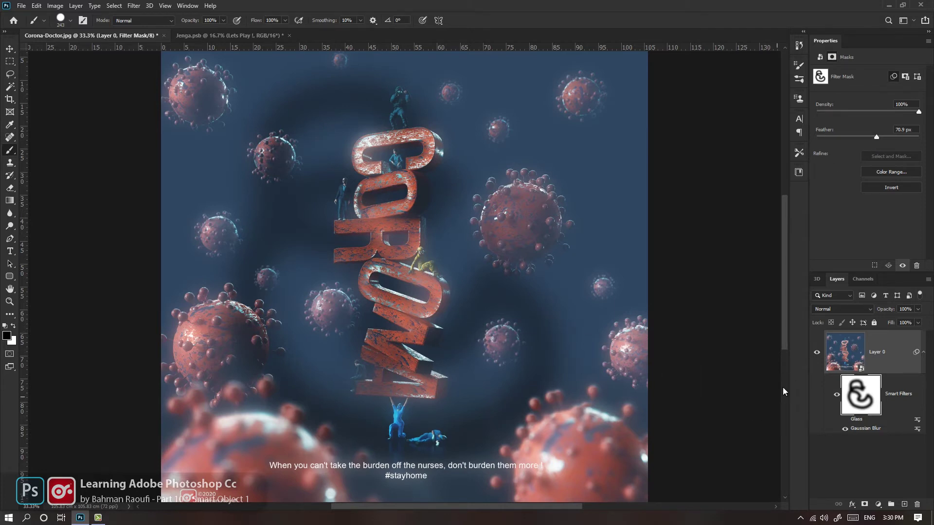
{"action": "left_click", "coordinate": [863, 385], "text": "shift"}
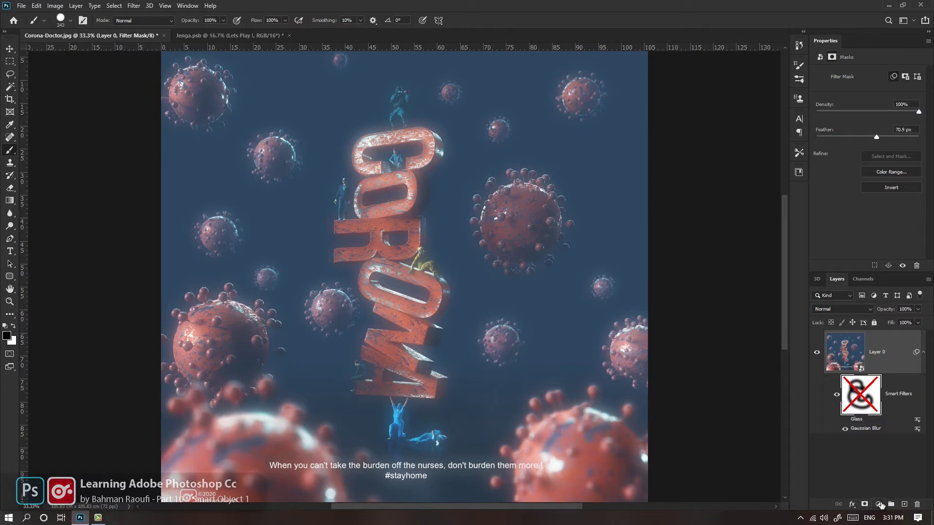
{"action": "left_click", "coordinate": [55, 5]}
{"action": "mouse_move", "coordinate": [67, 31]}
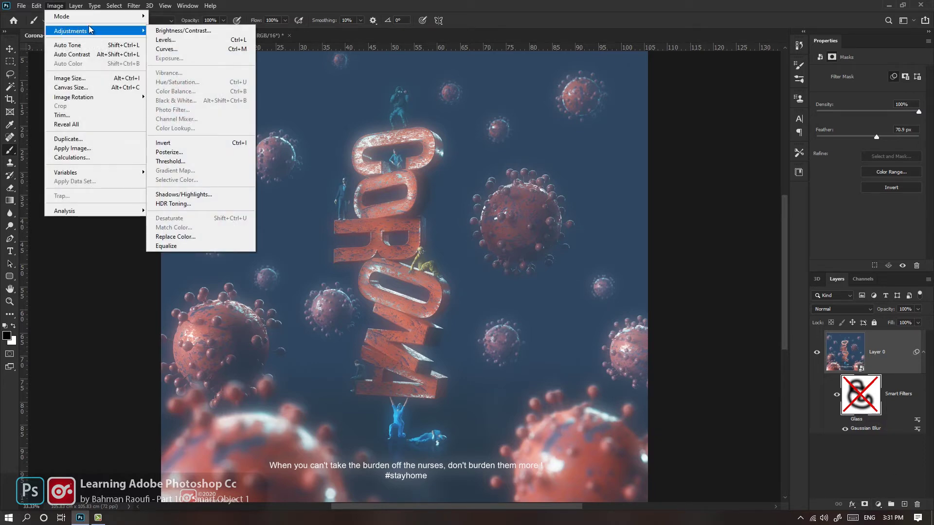
{"action": "left_click", "coordinate": [416, 5]}
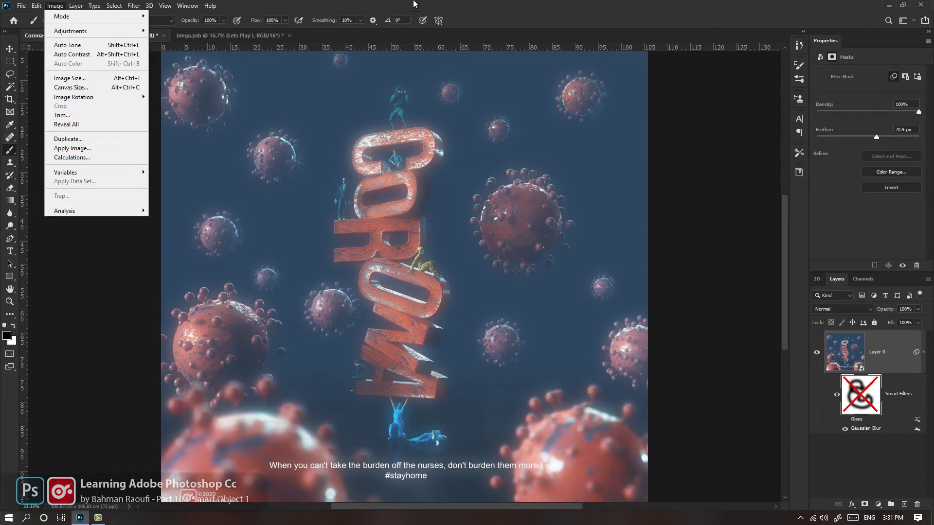
Delete the Glass smart filter from Layer 0.
{"action": "left_click", "coordinate": [859, 348]}
{"action": "left_click_drag", "start_coordinate": [848, 377], "coordinate": [915, 503]}
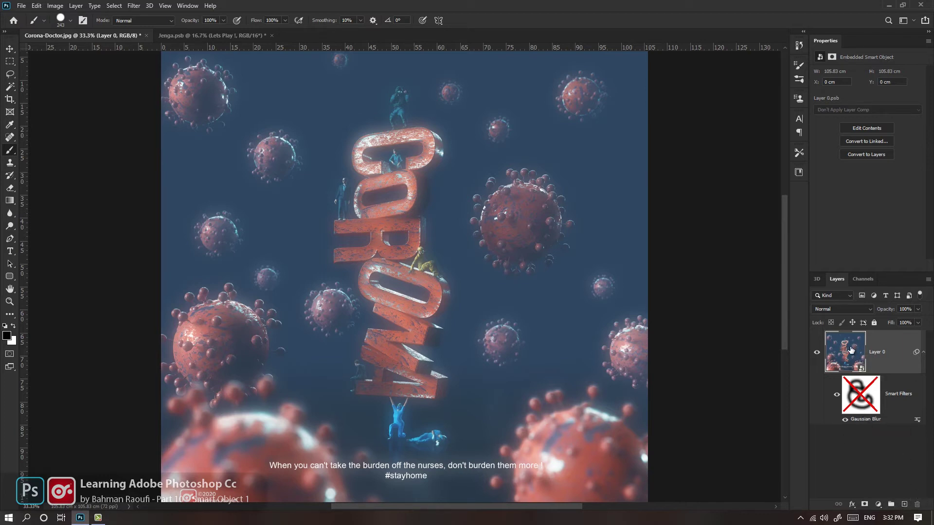
{"action": "left_click", "coordinate": [864, 398]}
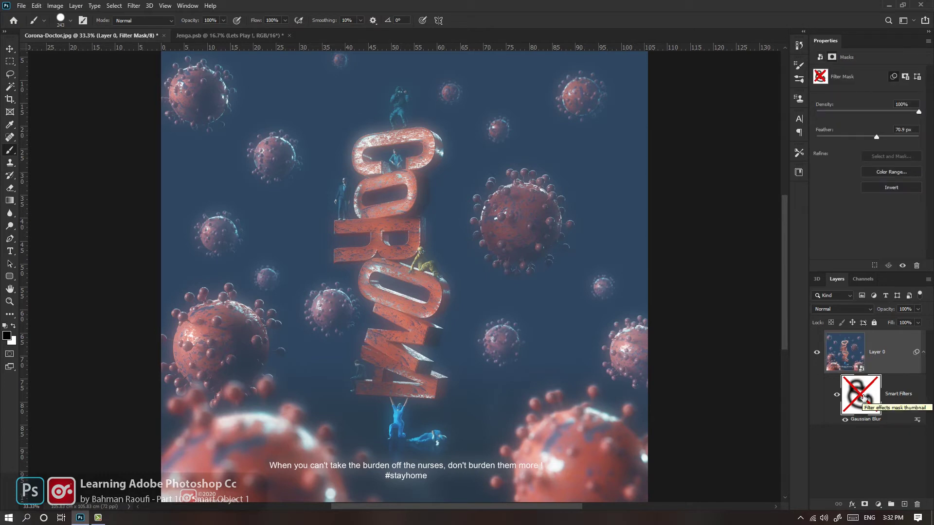
Add a Curves smart filter to Layer 0 with an S-shaped RGB curve through input 84/output 52 and input 175/output 205.
{"action": "left_click", "coordinate": [874, 350]}
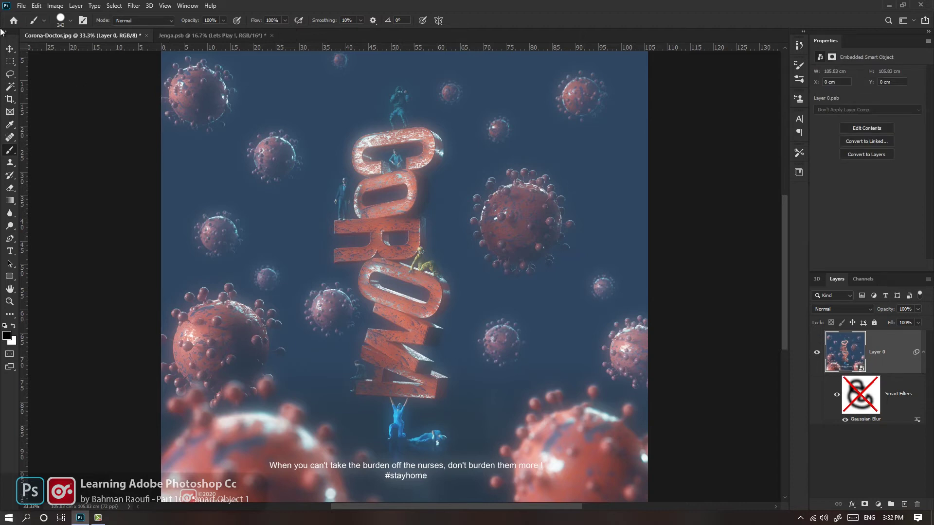
{"action": "left_click", "coordinate": [55, 6]}
{"action": "mouse_move", "coordinate": [73, 31]}
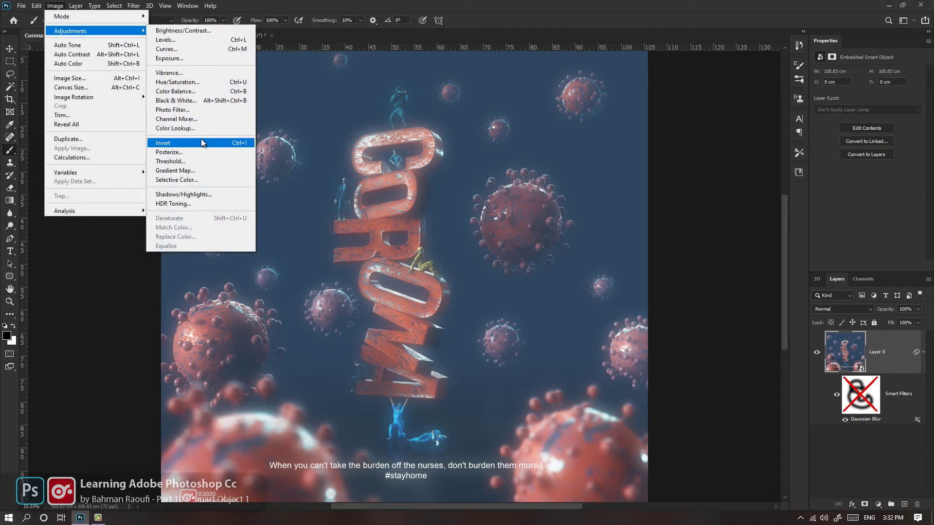
{"action": "left_click", "coordinate": [182, 49]}
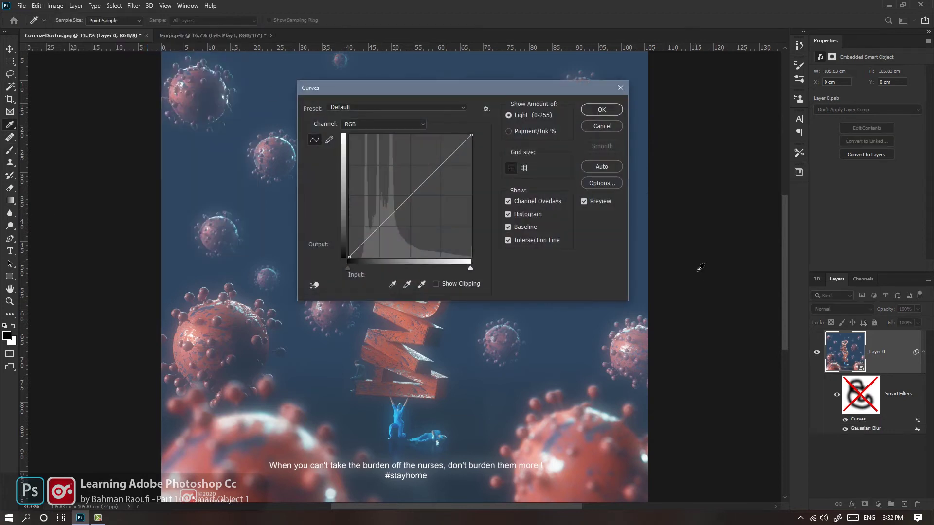
{"action": "left_click_drag", "start_coordinate": [380, 225], "coordinate": [389, 232]}
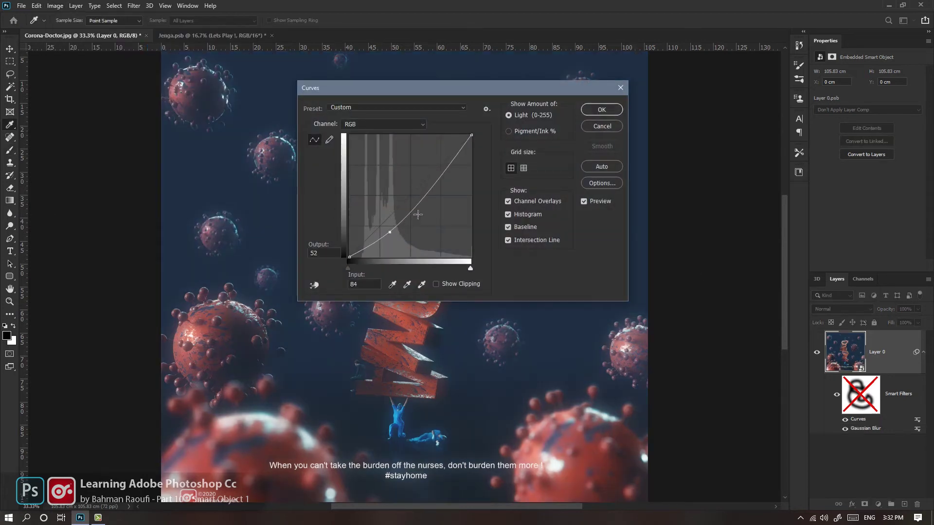
{"action": "left_click_drag", "start_coordinate": [435, 179], "coordinate": [433, 159]}
{"action": "left_click", "coordinate": [390, 233]}
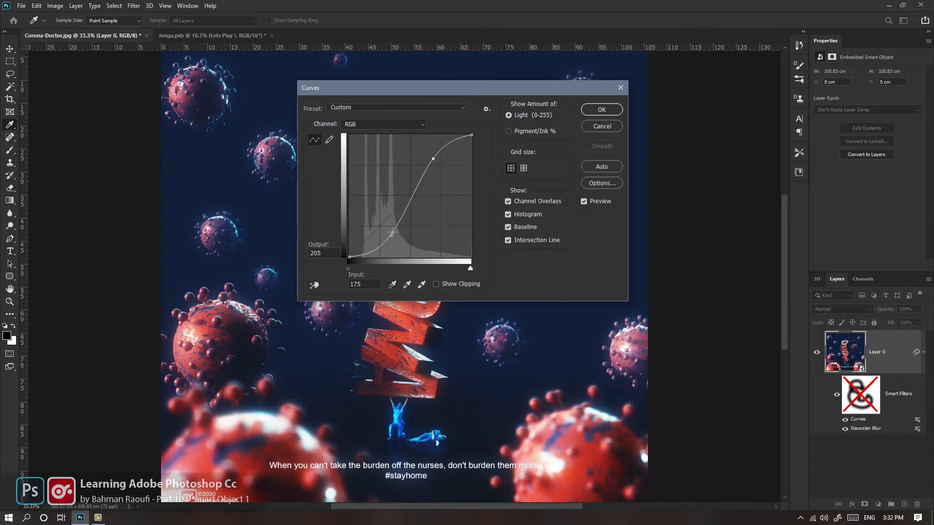
{"action": "left_click", "coordinate": [602, 109]}
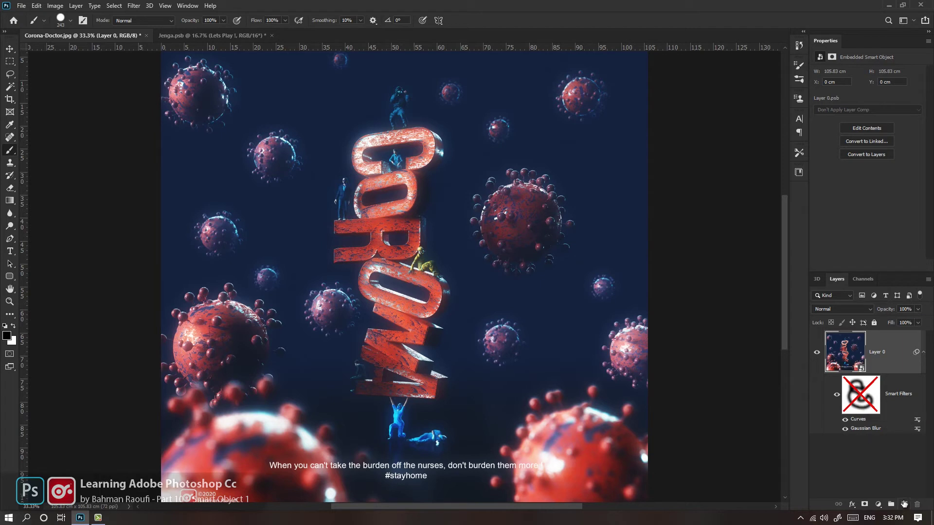
Delete all smart filters from Layer 0, and undo both the deletion and the Curves filter.
{"action": "left_click_drag", "start_coordinate": [885, 399], "coordinate": [914, 503]}
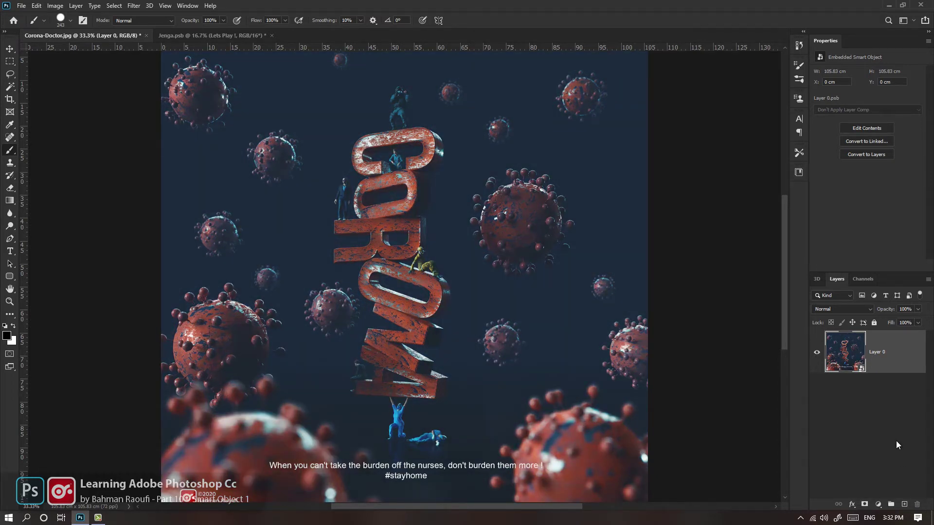
{"action": "key", "text": "ctrl+z"}
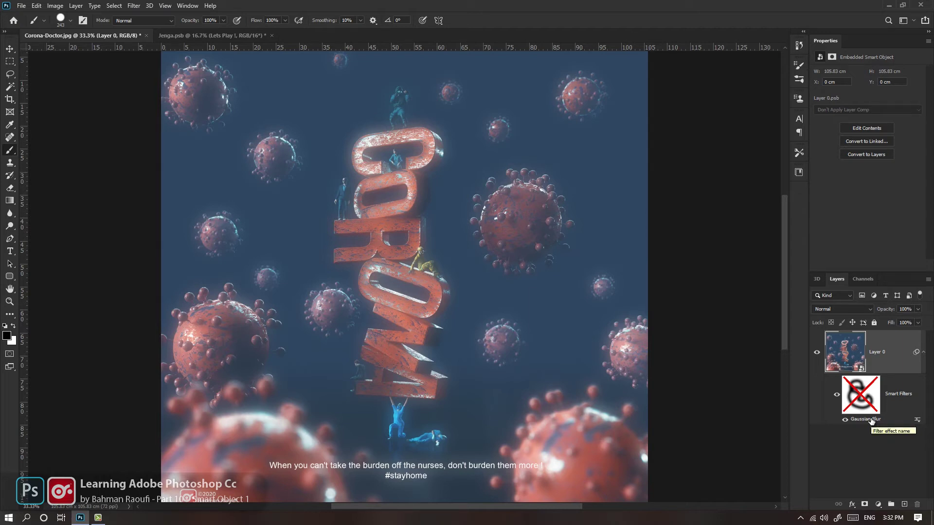
{"action": "key", "text": "ctrl+z"}
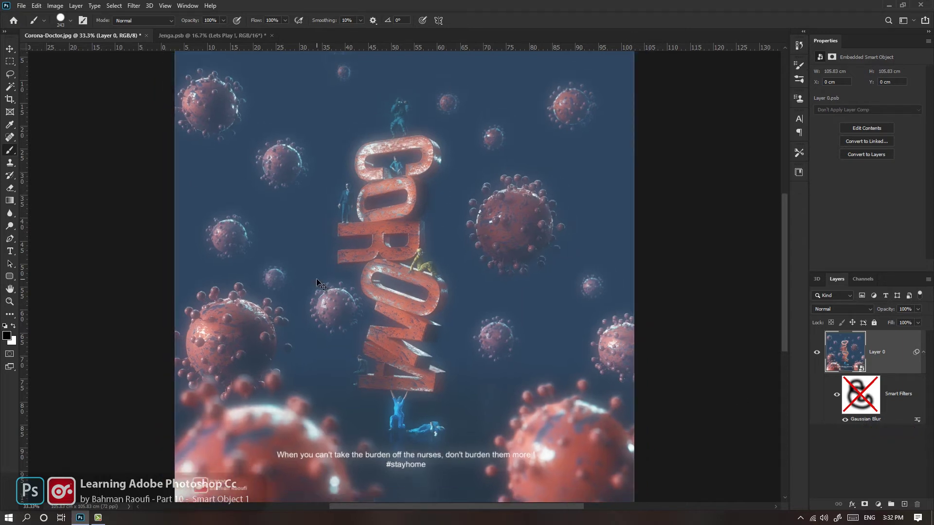
Open Layer 0's smart object contents for editing and float Layer 0.psb in its own window beside the Corona-Doctor image.
{"action": "key", "text": "ctrl+minus"}
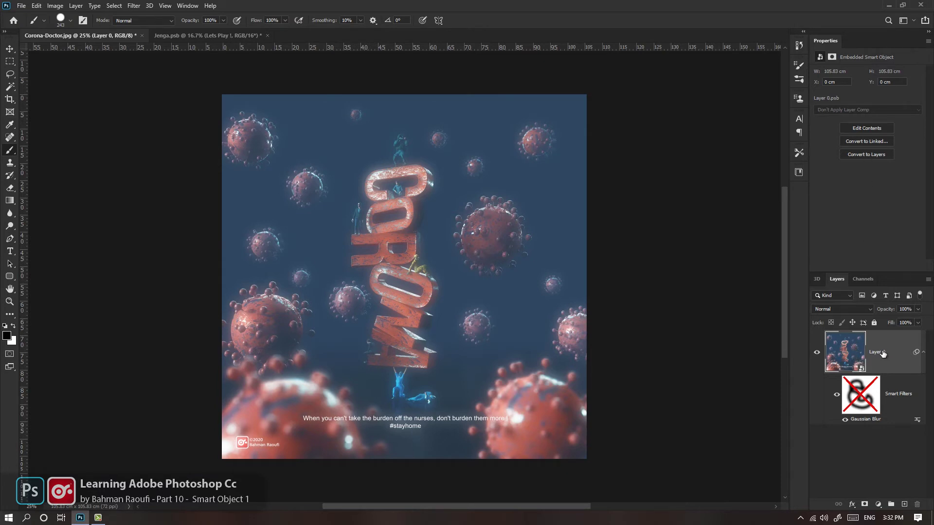
{"action": "left_click", "coordinate": [869, 127]}
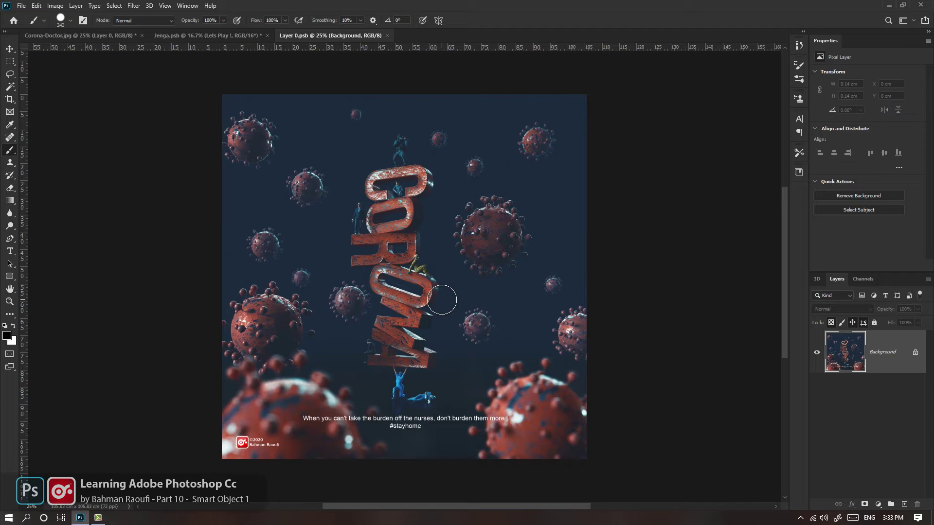
{"action": "left_click_drag", "start_coordinate": [358, 35], "coordinate": [447, 88]}
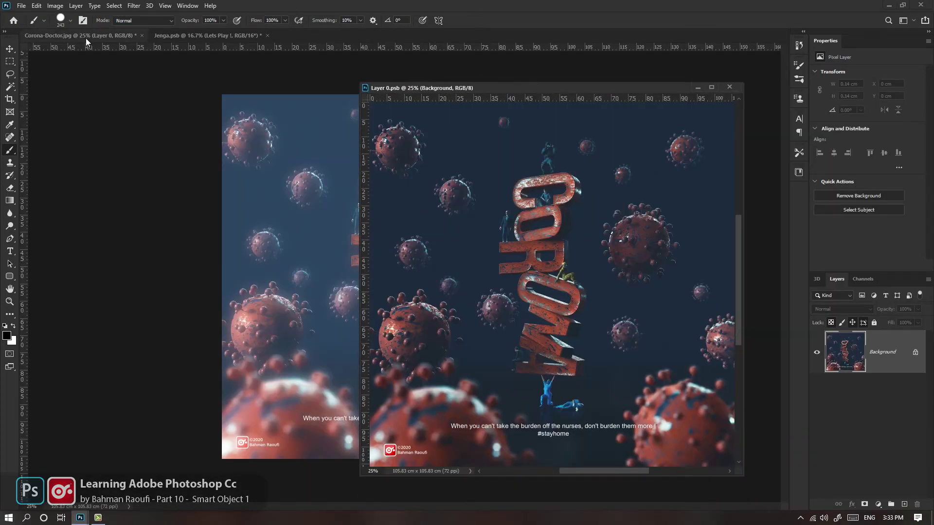
{"action": "left_click_drag", "start_coordinate": [448, 89], "coordinate": [561, 67]}
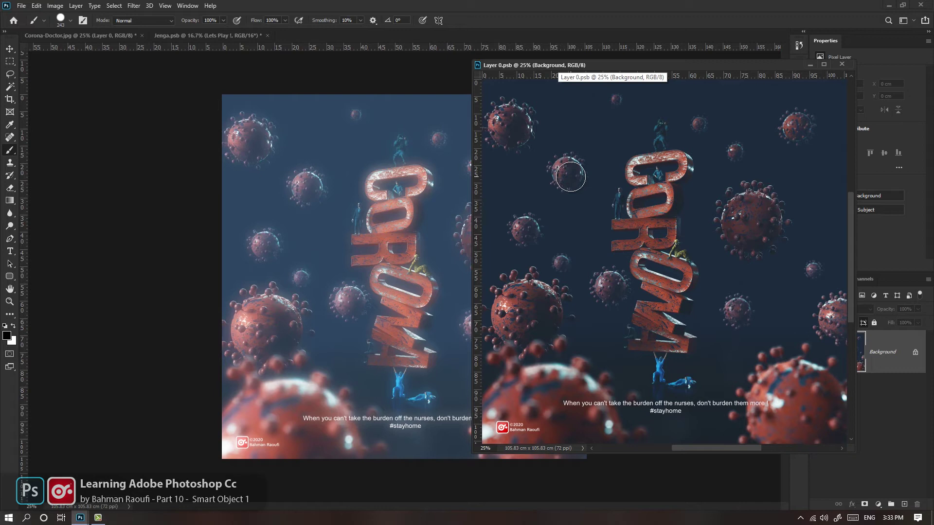
{"action": "left_click_drag", "start_coordinate": [658, 65], "coordinate": [718, 66]}
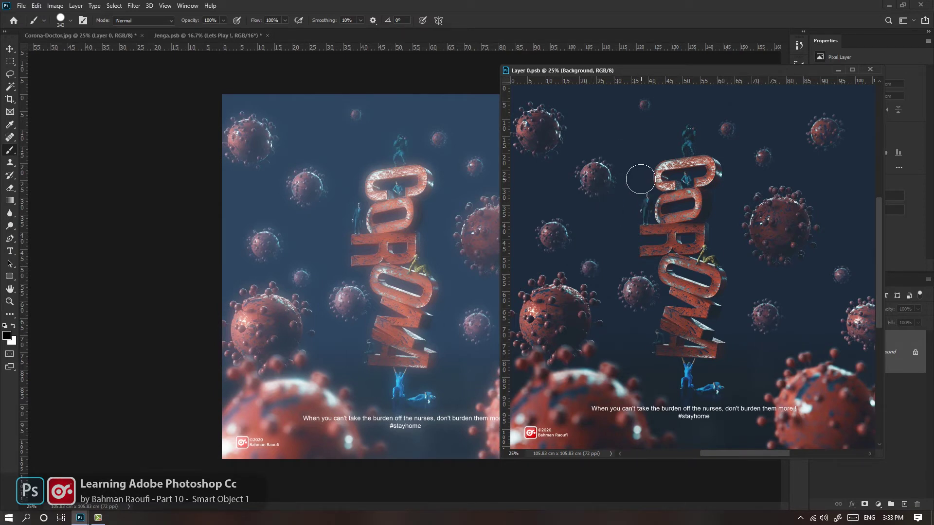
Paint a thick white hook-shaped stroke across the CORONA lettering in Layer 0.psb and save the smart object's contents.
{"action": "key", "text": "x"}
{"action": "mouse_move", "coordinate": [689, 168]}
{"action": "left_mouse_down"}
{"action": "mouse_move", "coordinate": [678, 239]}
{"action": "mouse_move", "coordinate": [644, 345]}
{"action": "mouse_move", "coordinate": [771, 211]}
{"action": "left_mouse_up"}
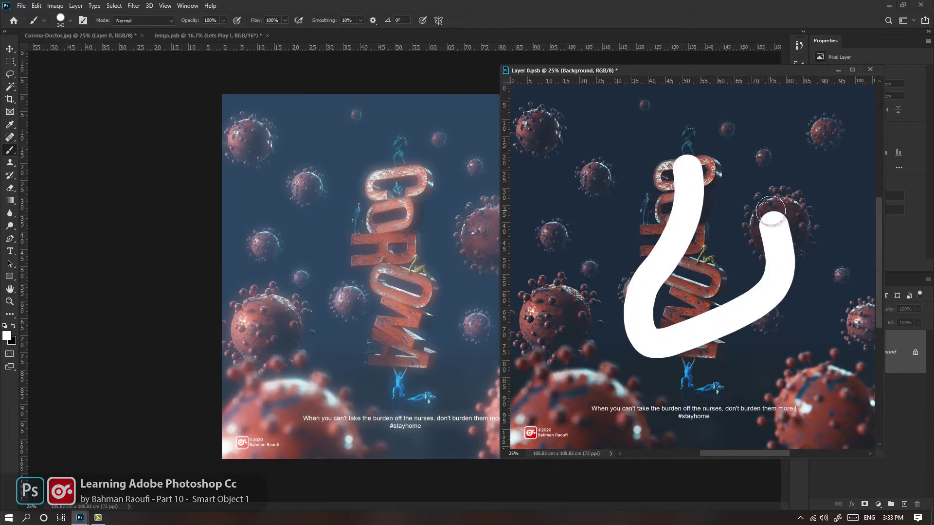
{"action": "left_click", "coordinate": [22, 5]}
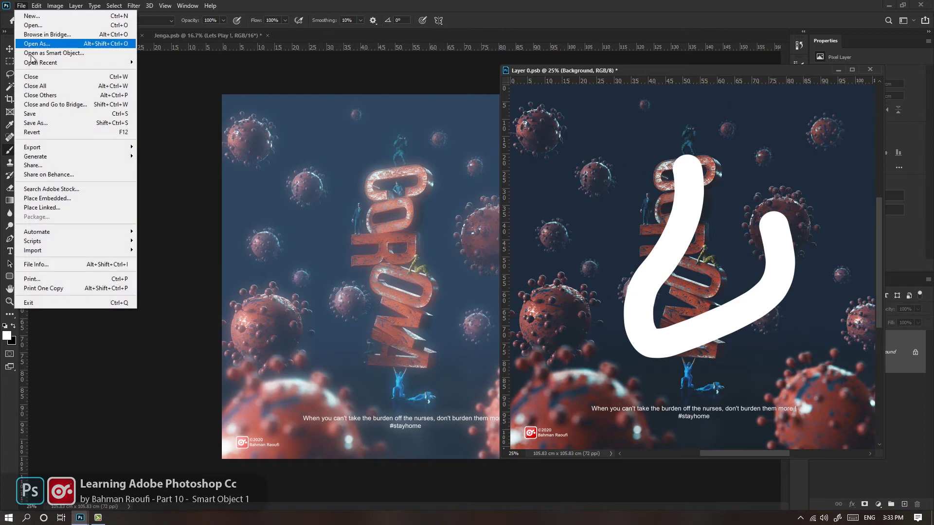
{"action": "left_click", "coordinate": [37, 114]}
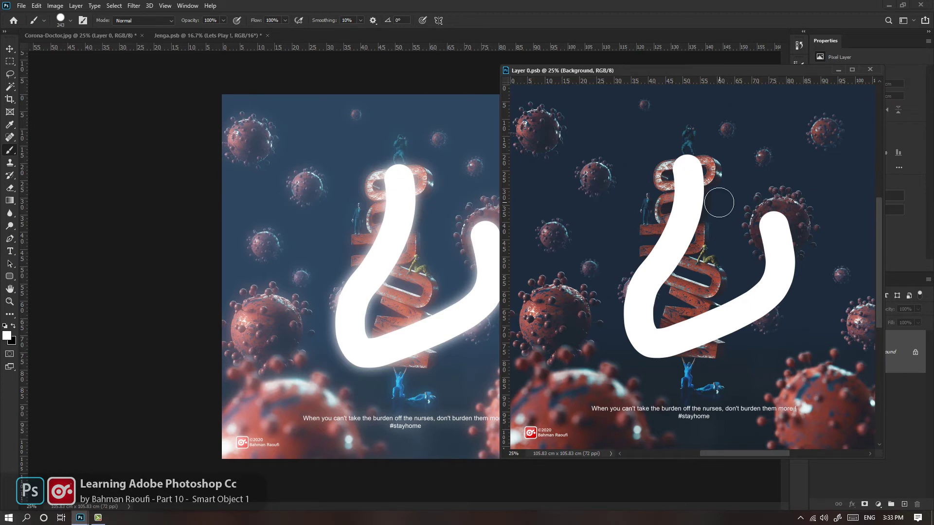
Undo the hook-shaped white stroke in Layer 0.psb, save the smart object's contents, and move its window further over the Corona-Doctor image.
{"action": "key", "text": "ctrl+z"}
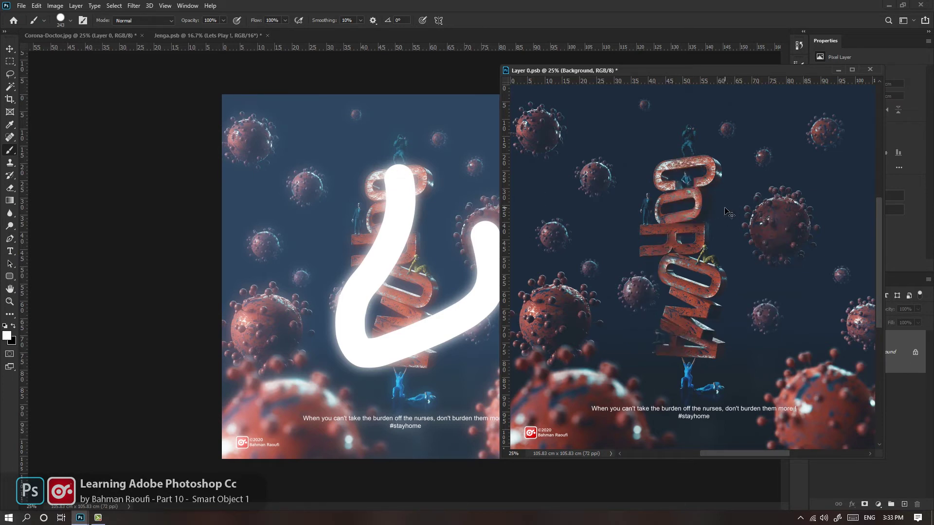
{"action": "key", "text": "ctrl+s"}
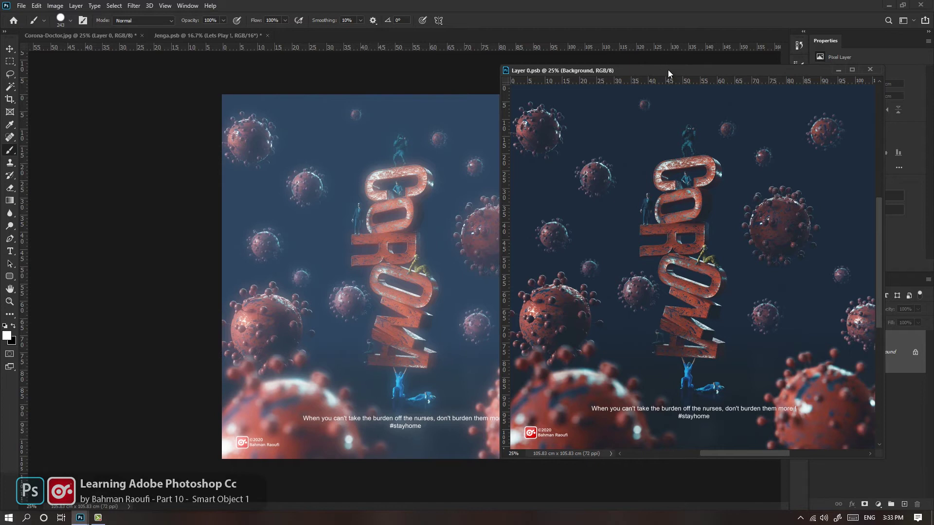
{"action": "left_click_drag", "start_coordinate": [668, 73], "coordinate": [558, 83]}
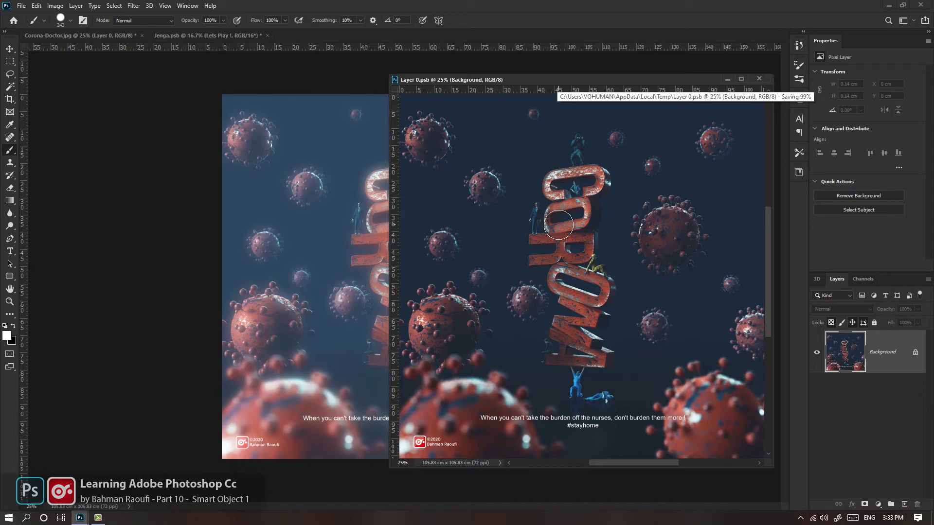
Paint a thick curved white stroke over the CORONA lettering in Layer 0.psb and save, and undo the stroke and save again.
{"action": "mouse_move", "coordinate": [603, 162]}
{"action": "left_mouse_down"}
{"action": "mouse_move", "coordinate": [546, 288]}
{"action": "mouse_move", "coordinate": [541, 334]}
{"action": "left_mouse_up"}
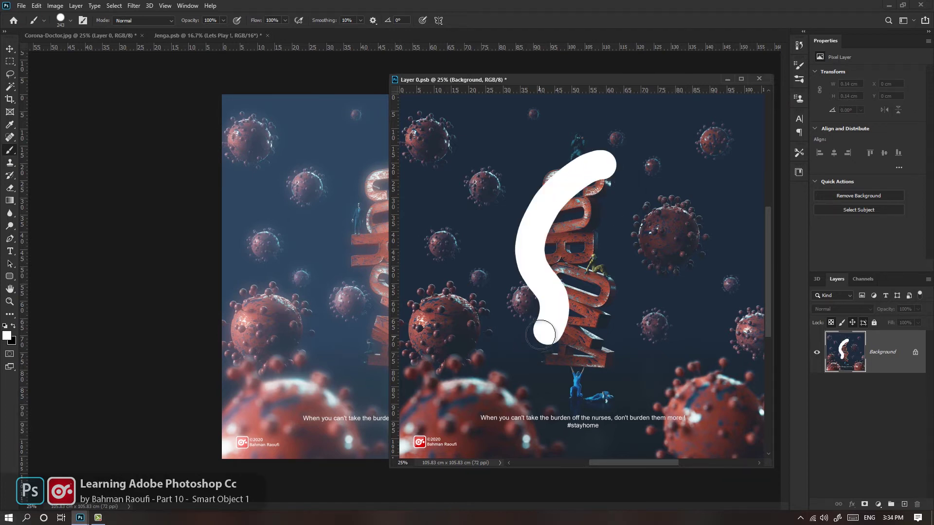
{"action": "key", "text": "ctrl+s"}
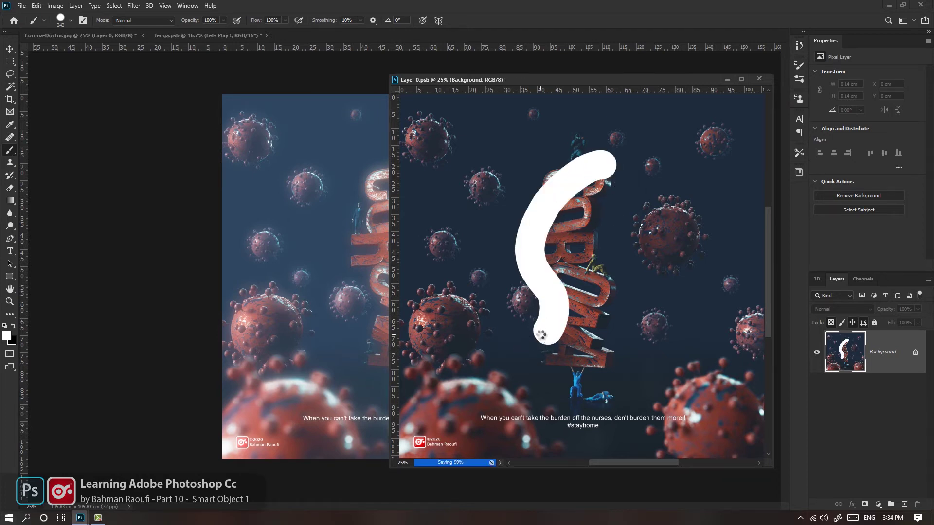
{"action": "key", "text": "ctrl+z"}
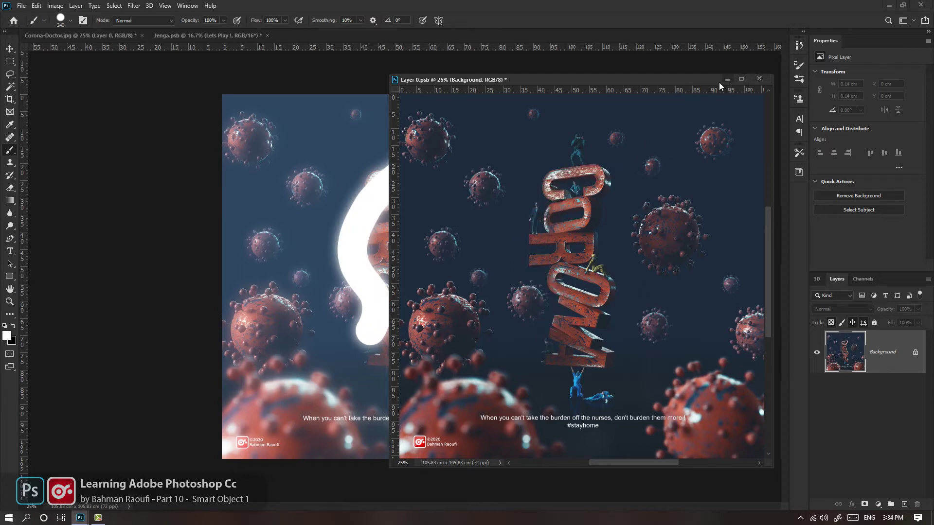
{"action": "key", "text": "ctrl+s"}
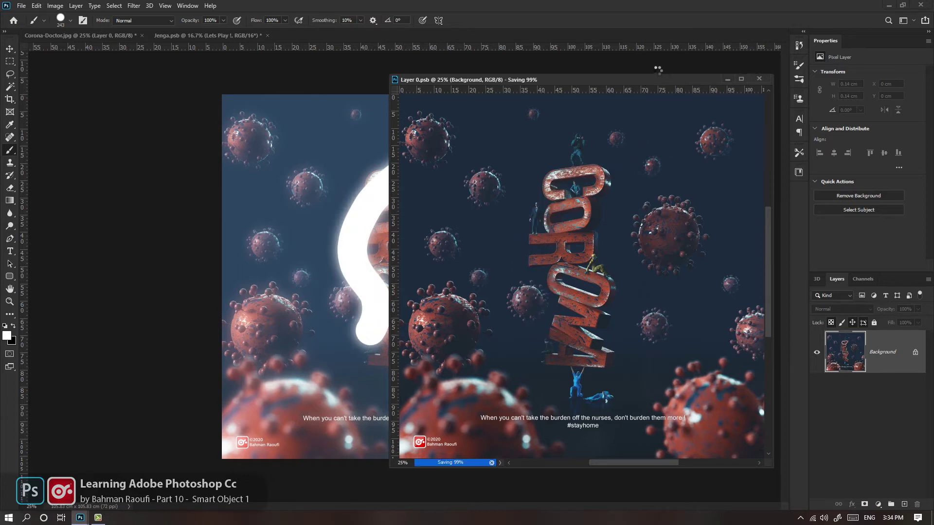
Reposition the floating Layer 0.psb window to compare its contents with the Corona-Doctor image behind it.
{"action": "left_click_drag", "start_coordinate": [570, 79], "coordinate": [769, 53]}
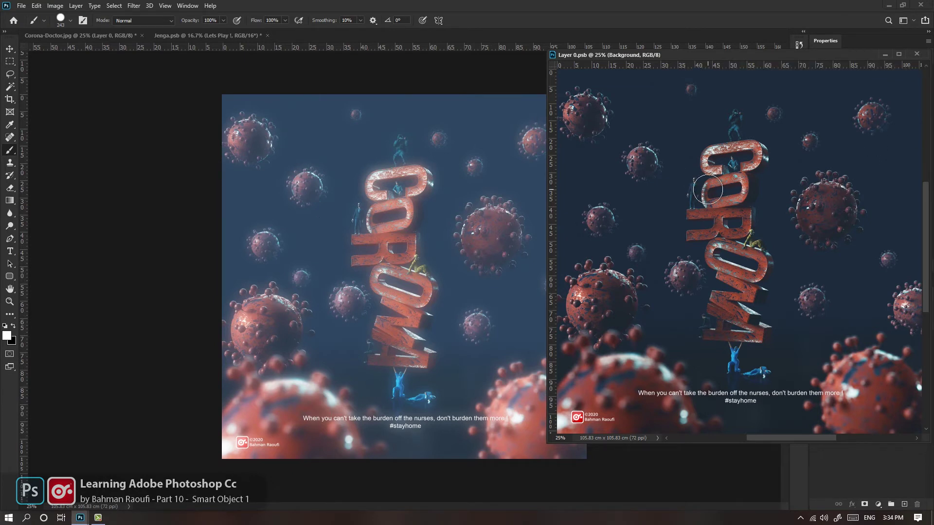
{"action": "left_click_drag", "start_coordinate": [710, 55], "coordinate": [558, 67]}
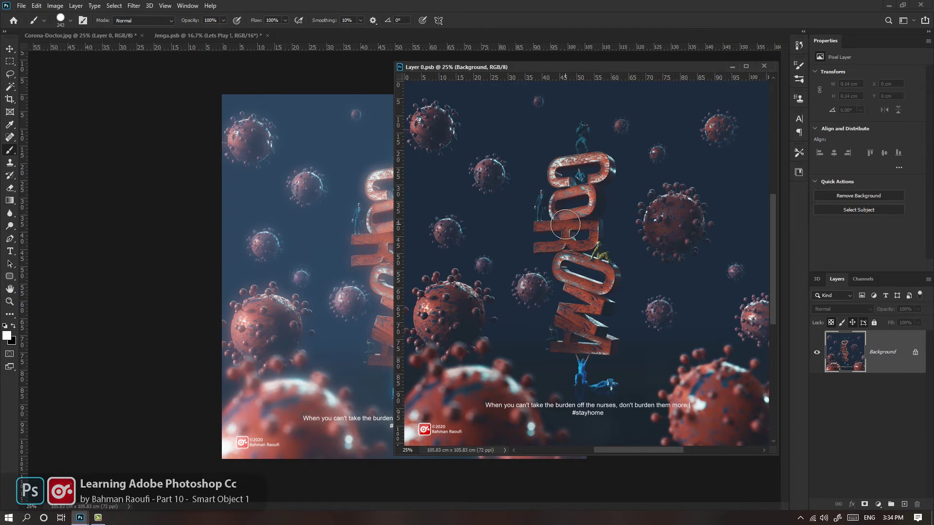
{"action": "left_click_drag", "start_coordinate": [555, 66], "coordinate": [675, 81]}
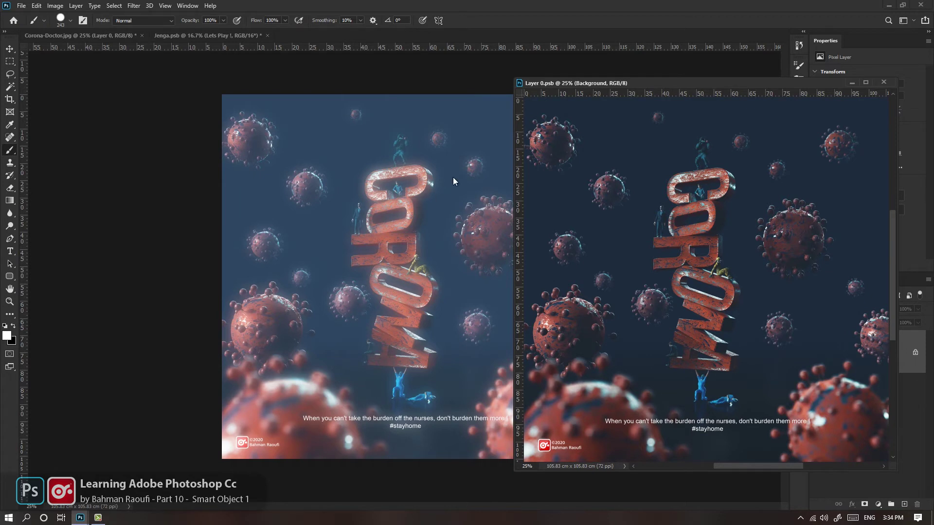
{"action": "mouse_move", "coordinate": [646, 83]}
{"action": "left_mouse_down"}
{"action": "mouse_move", "coordinate": [554, 75]}
{"action": "mouse_move", "coordinate": [582, 76]}
{"action": "left_mouse_up"}
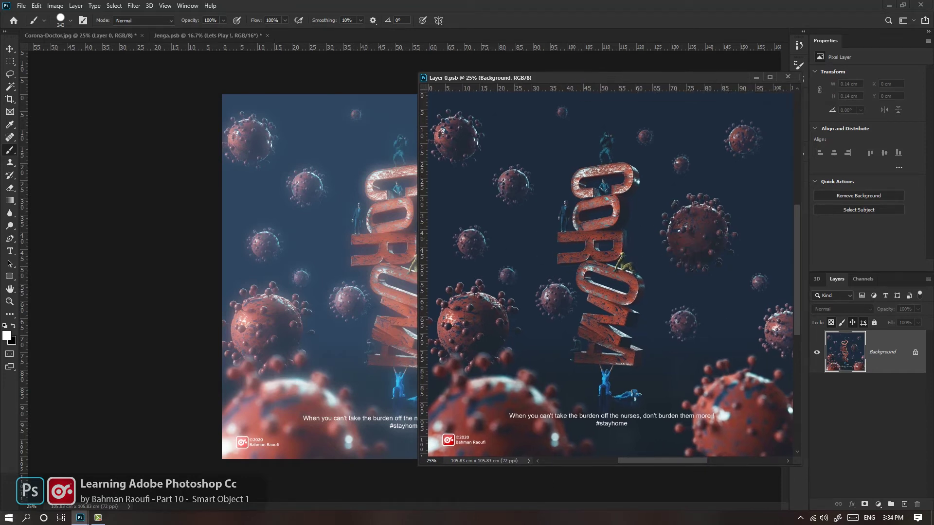
Add a Vibrance adjustment layer above the Background in Layer 0.psb with Saturation set to -39.
{"action": "left_click", "coordinate": [878, 504]}
{"action": "left_click", "coordinate": [866, 404]}
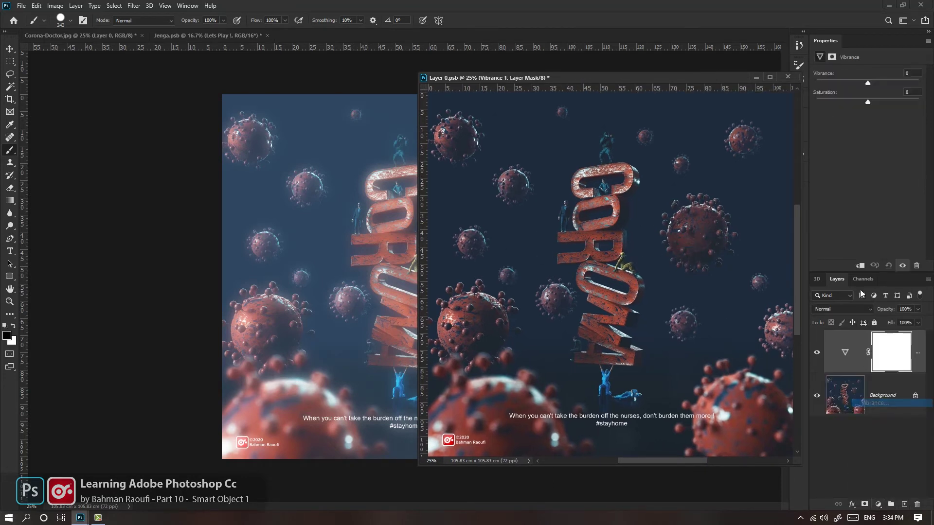
{"action": "left_click_drag", "start_coordinate": [868, 102], "coordinate": [847, 103]}
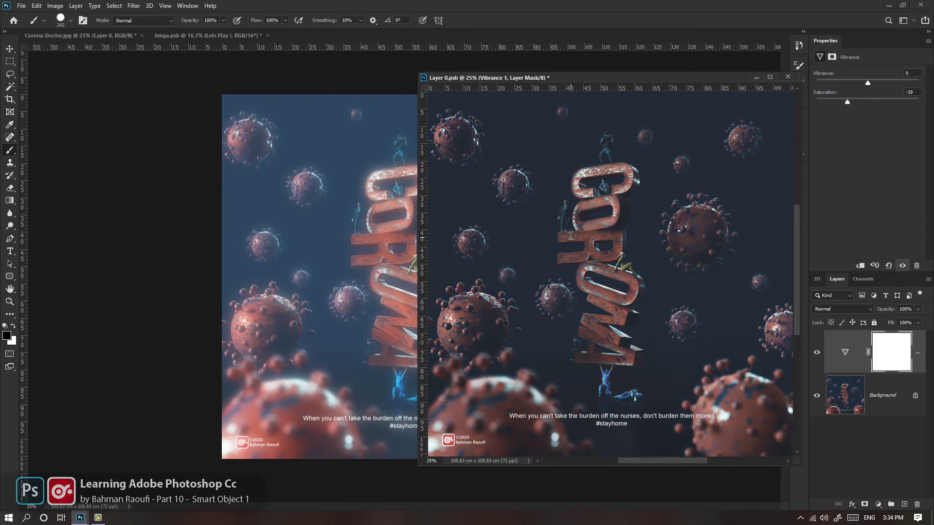
Add a white text layer reading "ADOBE Photoshop" across the CORONA lettering in Layer 0.psb.
{"action": "key", "text": "t"}
{"action": "left_click", "coordinate": [554, 241]}
{"action": "type", "text": "ADOBE"}
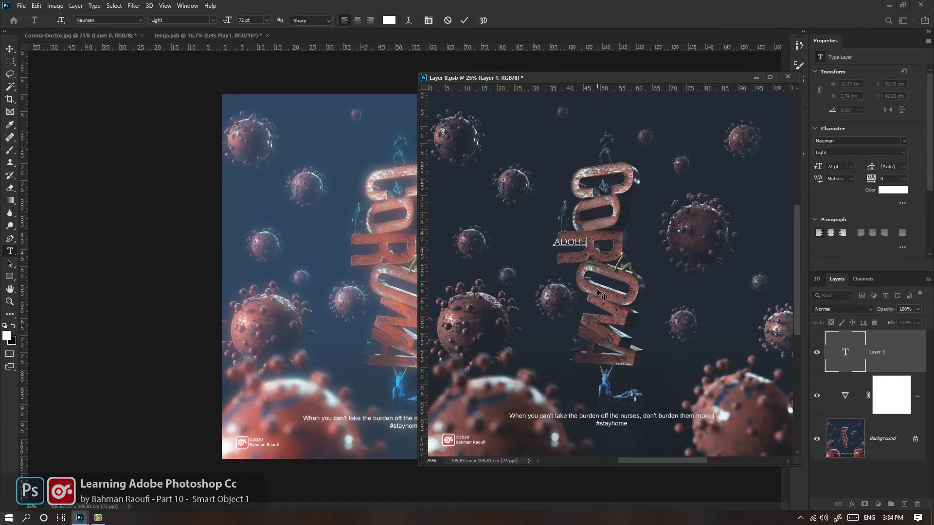
{"action": "type", "text": " Photoshop"}
{"action": "left_click", "coordinate": [597, 287]}
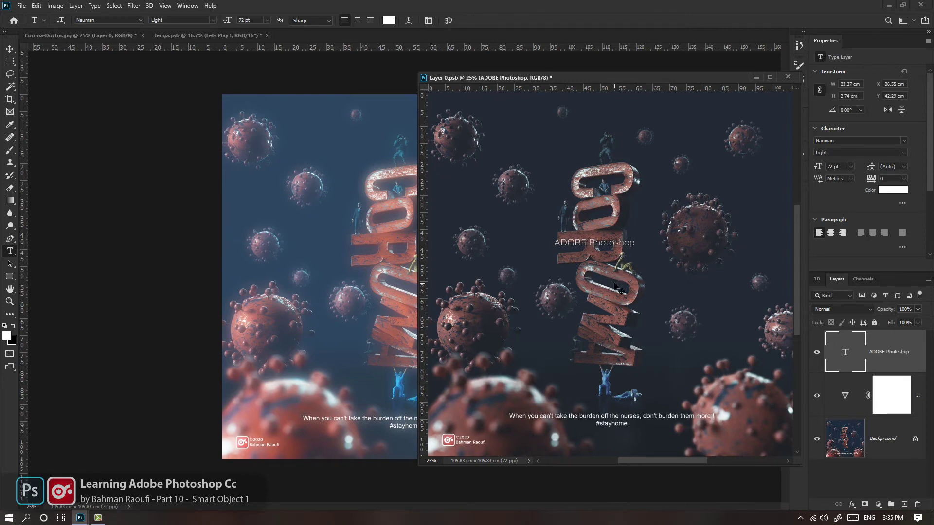
Scale the ADOBE Photoshop text to about 199%, place it across the CORONA lettering, and save the smart object's contents.
{"action": "key", "text": "ctrl+t"}
{"action": "left_click_drag", "start_coordinate": [635, 237], "coordinate": [654, 244]}
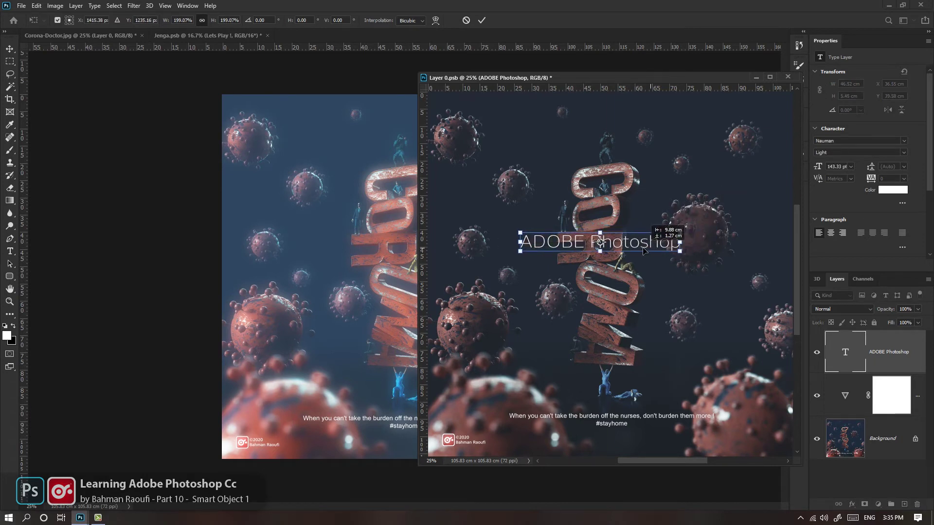
{"action": "key", "text": "Return"}
{"action": "key", "text": "ctrl+s"}
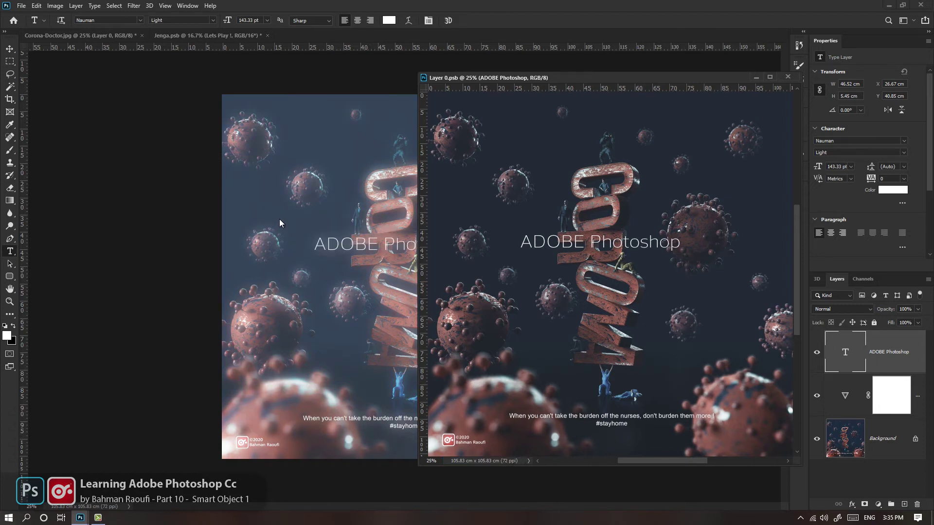
{"action": "left_click_drag", "start_coordinate": [511, 80], "coordinate": [612, 69]}
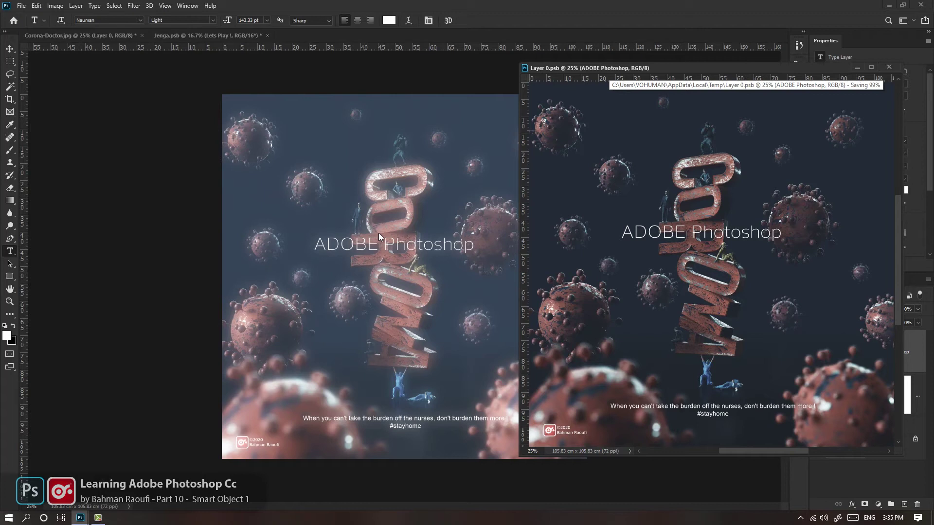
Undo the text and Vibrance layers in Layer 0.psb and close the document without saving.
{"action": "left_click_drag", "start_coordinate": [764, 68], "coordinate": [552, 86]}
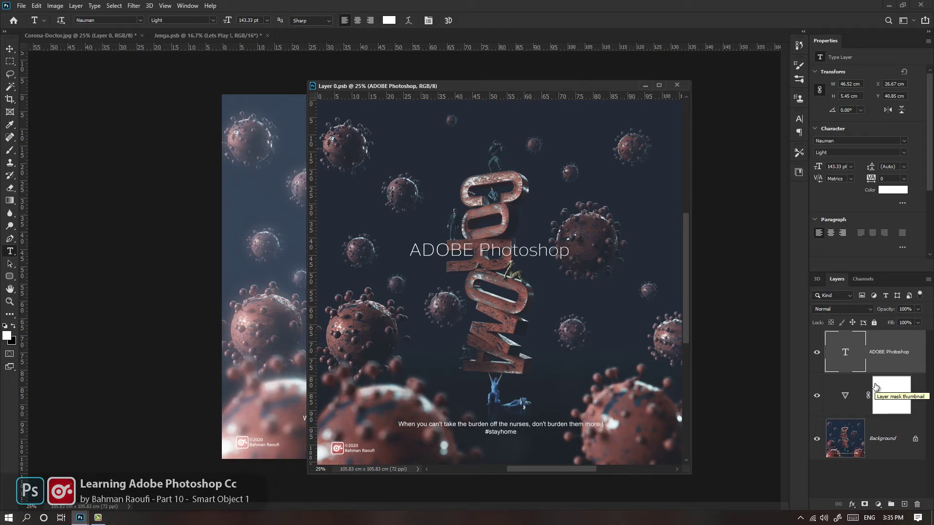
{"action": "left_click_drag", "start_coordinate": [875, 387], "coordinate": [876, 388]}
{"action": "key", "text": "ctrl+z"}
{"action": "key", "text": "ctrl+z"}
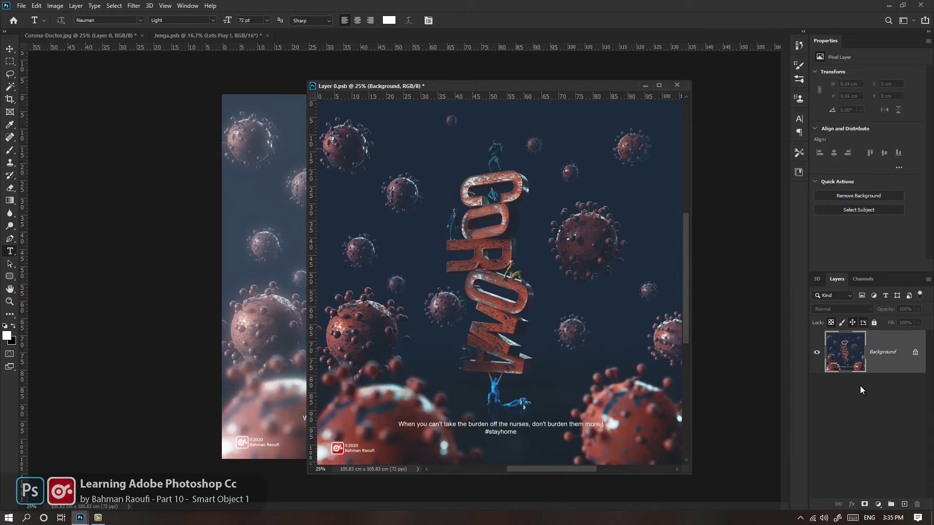
{"action": "left_click", "coordinate": [680, 84]}
{"action": "left_click", "coordinate": [424, 193]}
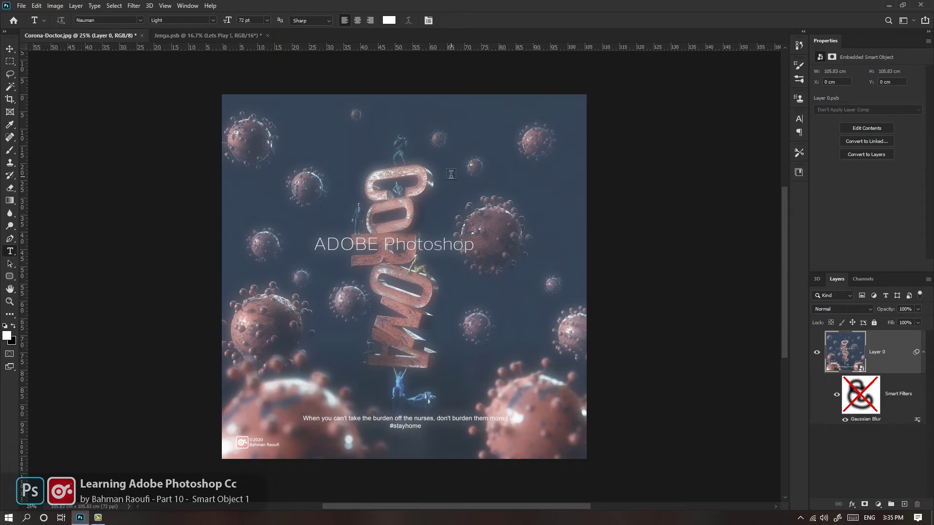
Open Corona-Doctor-Story-5.jpg and Corona-Doctor-Story-3.jpg together from the Desktop.
{"action": "right_click", "coordinate": [354, 36]}
{"action": "left_click", "coordinate": [395, 99]}
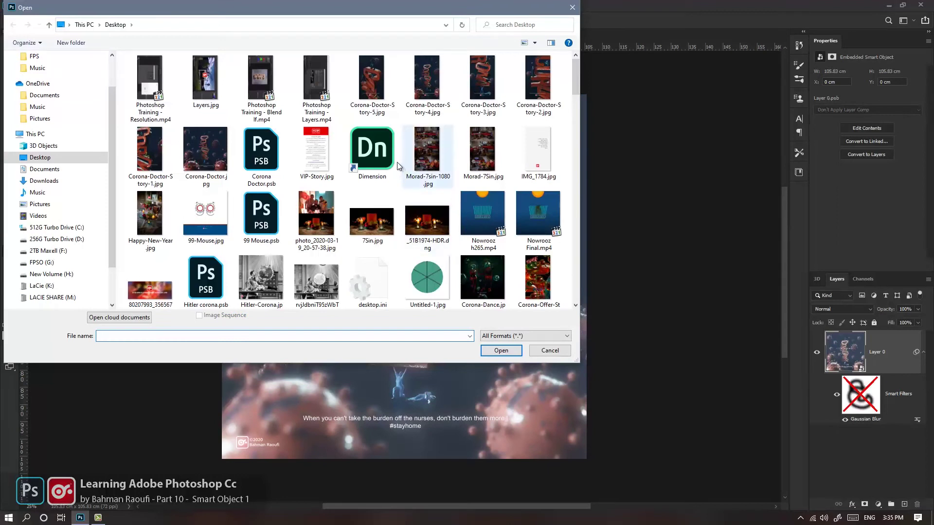
{"action": "left_click", "coordinate": [376, 74]}
{"action": "left_click", "coordinate": [431, 77], "text": "ctrl"}
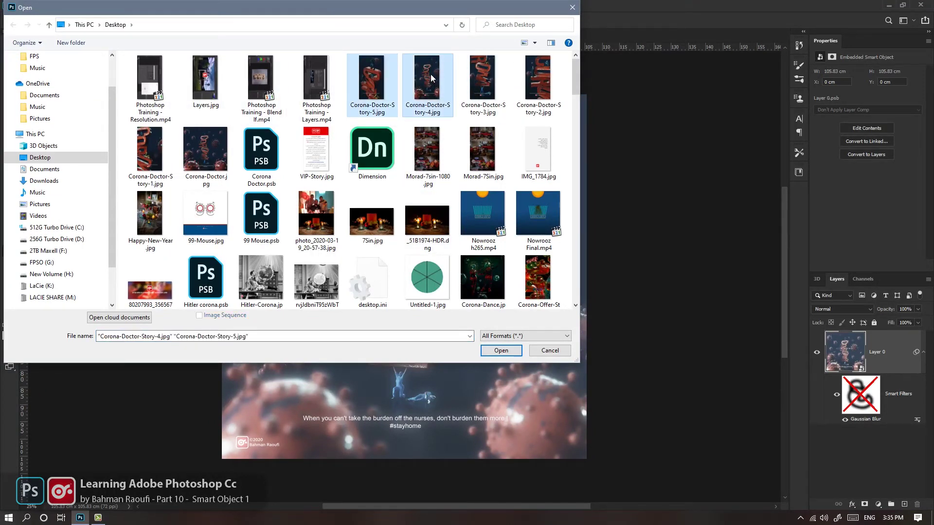
{"action": "left_click", "coordinate": [430, 78], "text": "ctrl"}
{"action": "left_click", "coordinate": [479, 77], "text": "ctrl"}
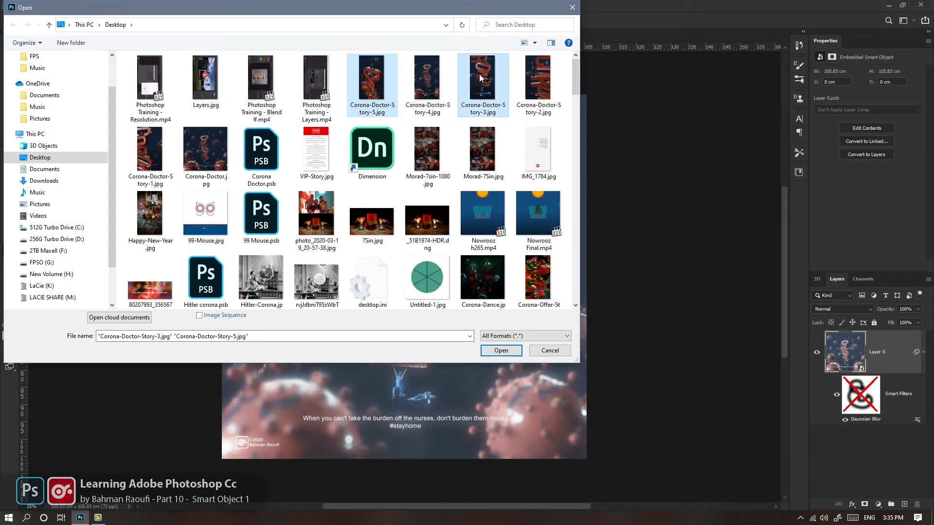
{"action": "key", "text": "Return"}
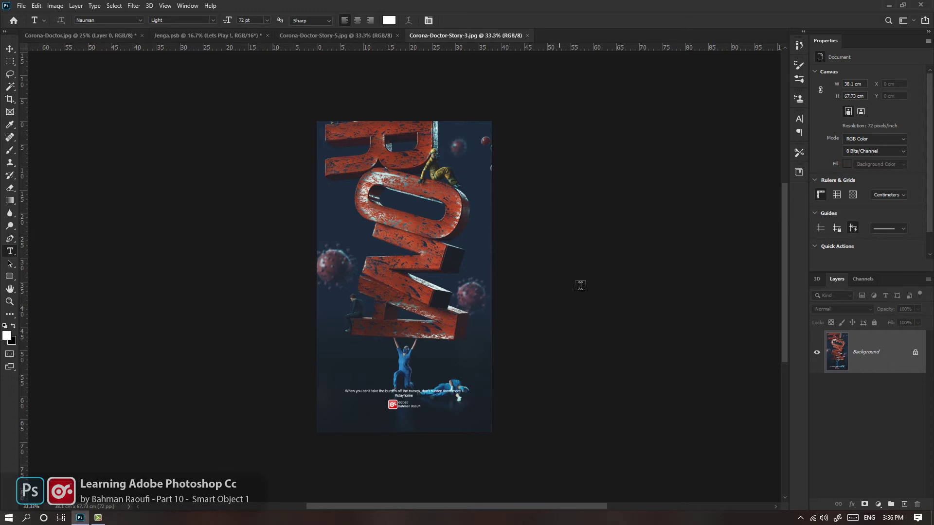
Convert the Background layer of Corona-Doctor-Story-5.jpg to a smart object.
{"action": "left_click", "coordinate": [330, 37]}
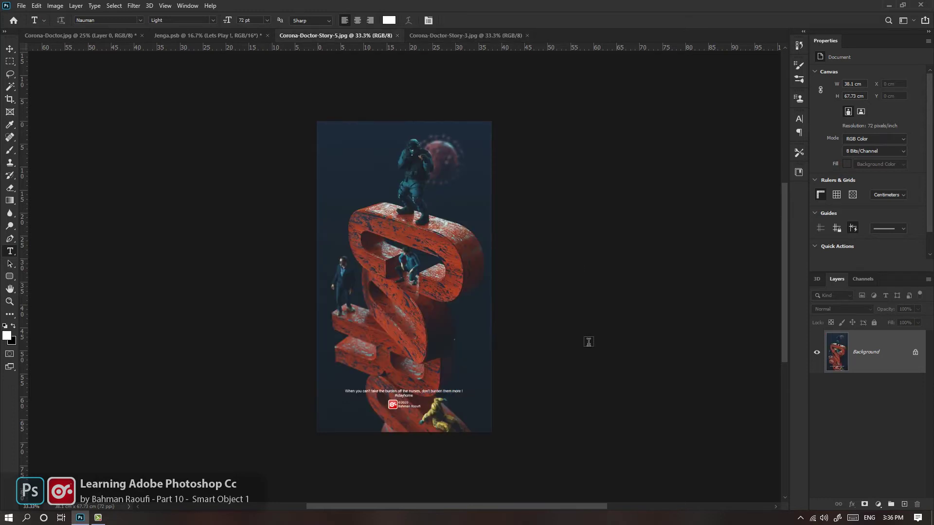
{"action": "right_click", "coordinate": [876, 362]}
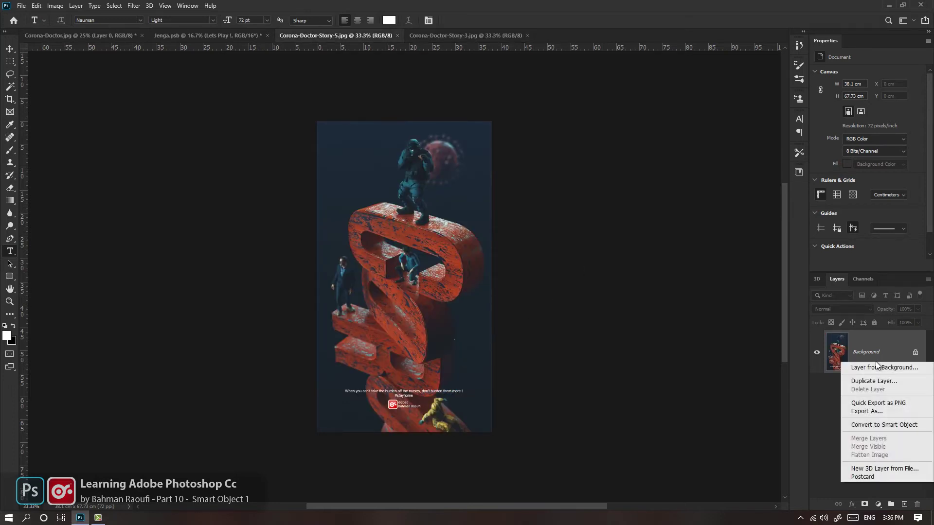
{"action": "left_click", "coordinate": [875, 423]}
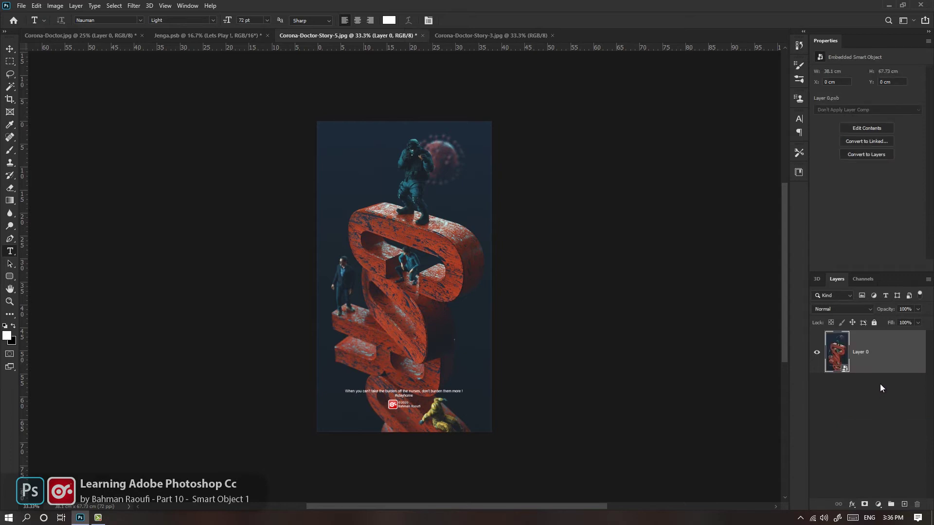
{"action": "left_click", "coordinate": [132, 7]}
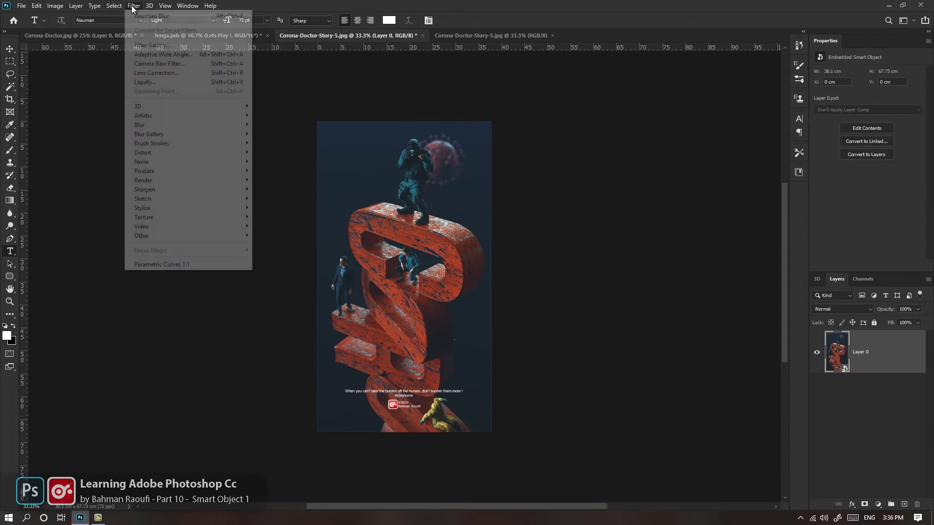
{"action": "key", "text": "Escape"}
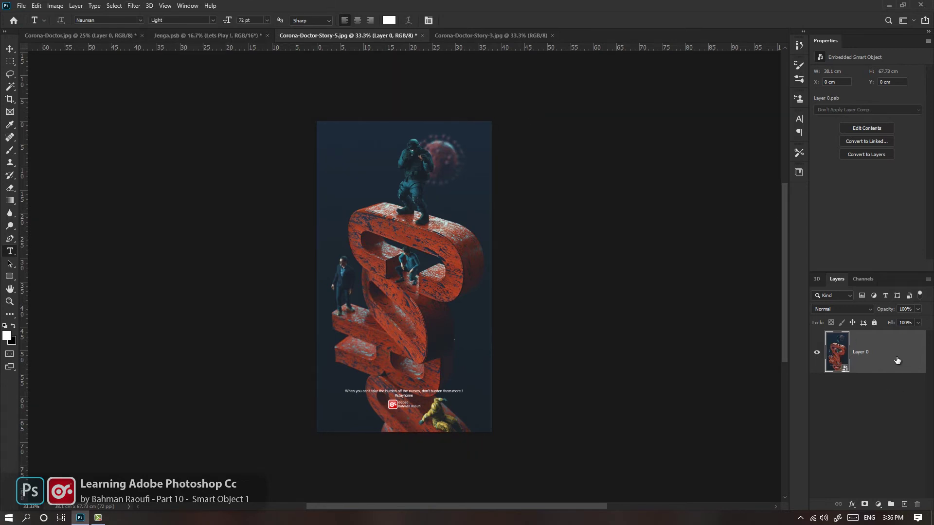
Duplicate the Layer 0 smart object and apply a Gaussian Blur smart filter with a radius of about 72.6 pixels to the copy.
{"action": "key", "text": "ctrl+j"}
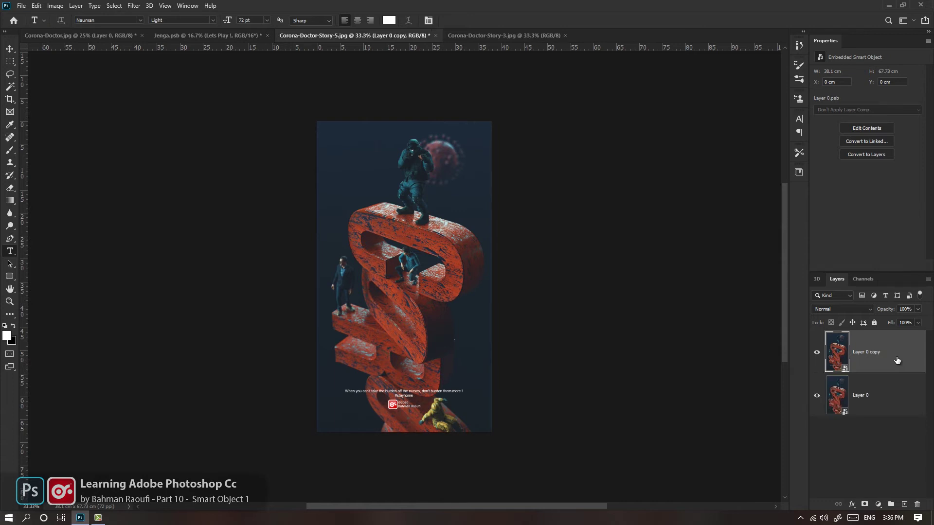
{"action": "left_click", "coordinate": [134, 6]}
{"action": "mouse_move", "coordinate": [201, 125]}
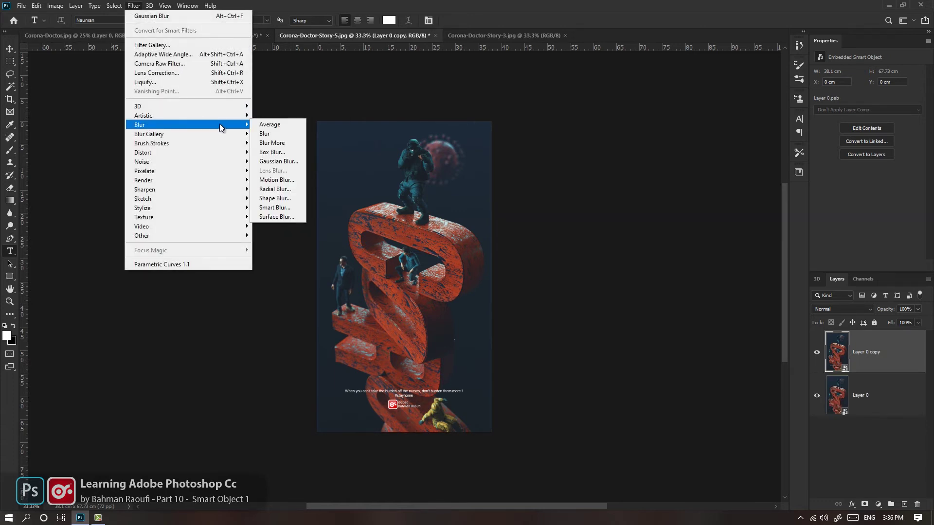
{"action": "left_click", "coordinate": [278, 161]}
{"action": "left_click_drag", "start_coordinate": [592, 315], "coordinate": [593, 316]}
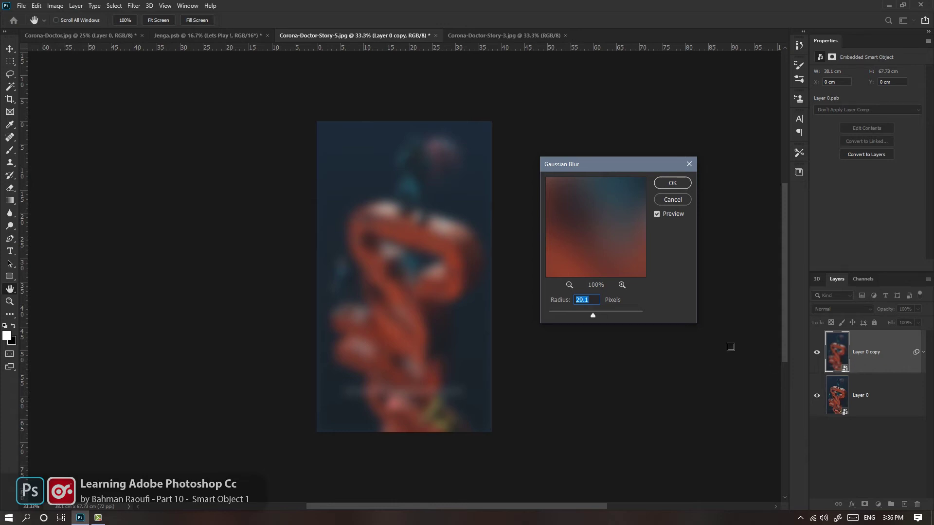
{"action": "left_click", "coordinate": [606, 315]}
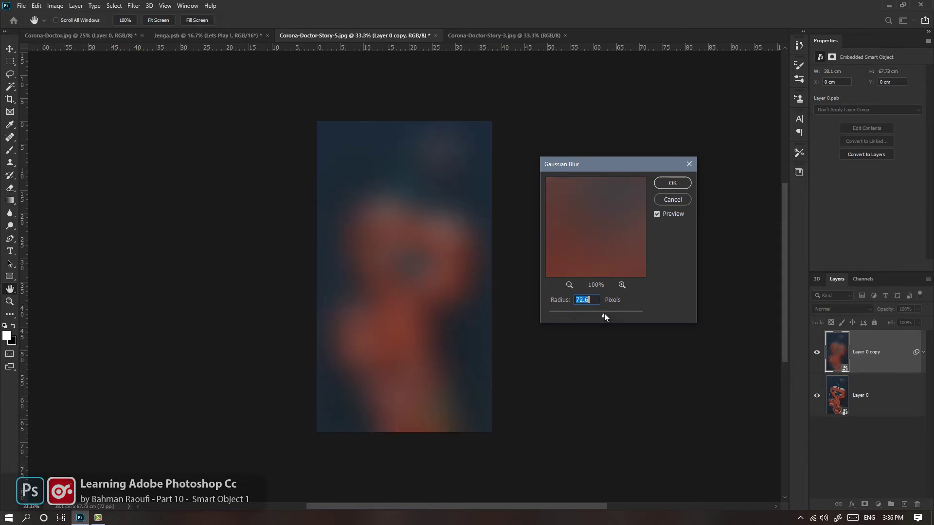
{"action": "left_click", "coordinate": [667, 183]}
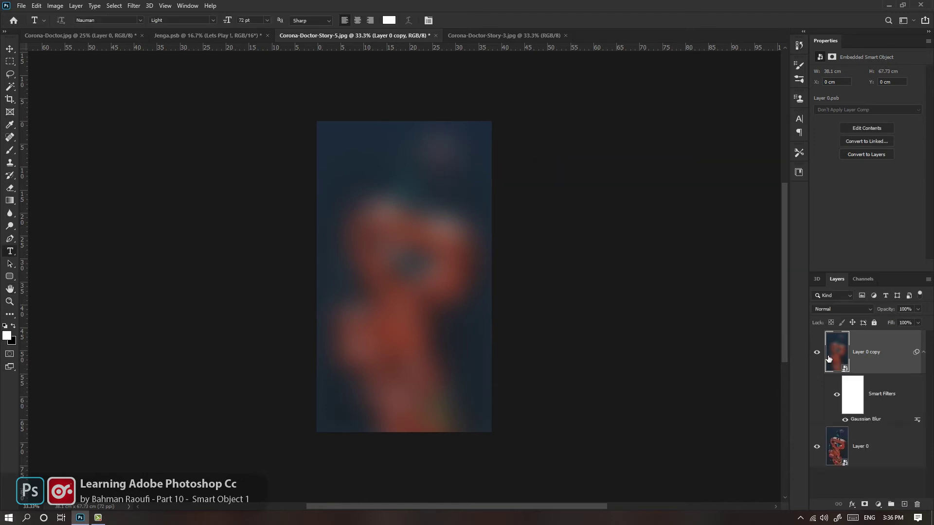
Set Layer 0 copy's blend mode to Screen and add a Curves adjustment clipped to it.
{"action": "left_click", "coordinate": [839, 309]}
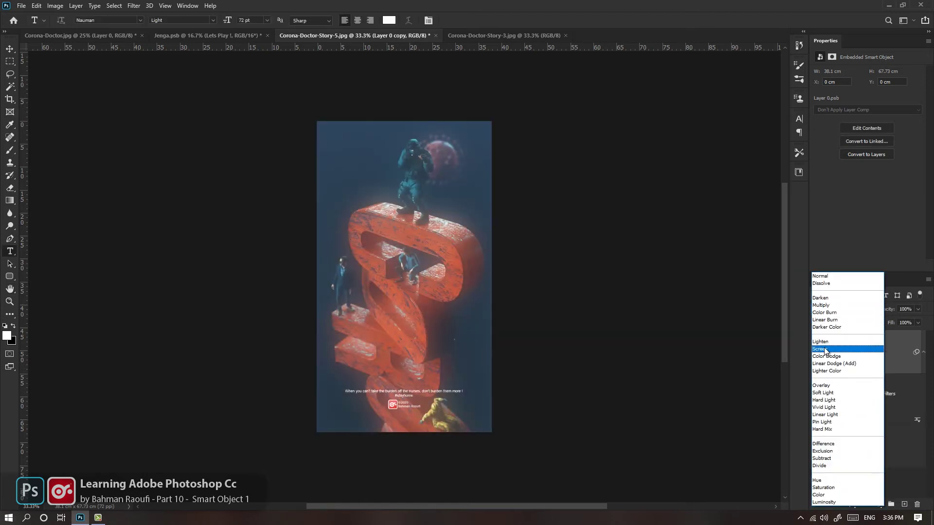
{"action": "left_click", "coordinate": [825, 349]}
{"action": "left_click", "coordinate": [878, 504]}
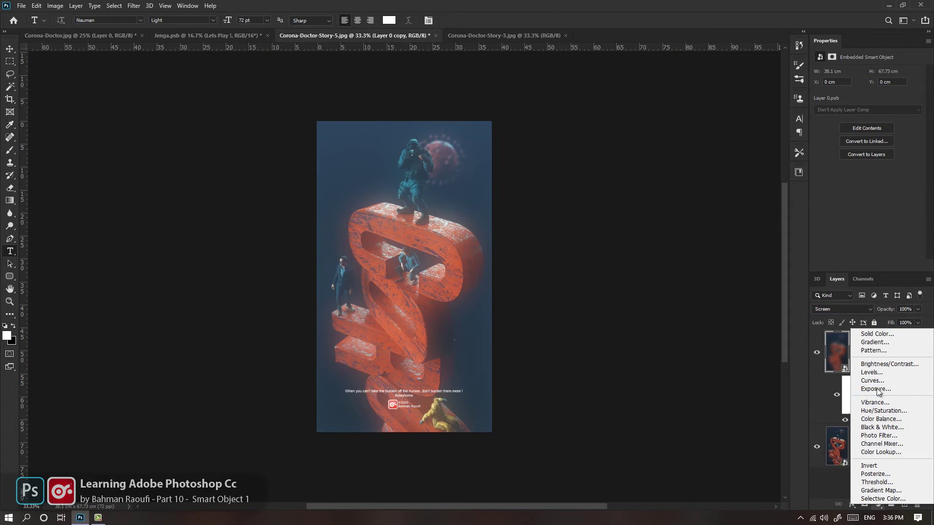
{"action": "left_click", "coordinate": [872, 380]}
{"action": "left_click", "coordinate": [861, 266]}
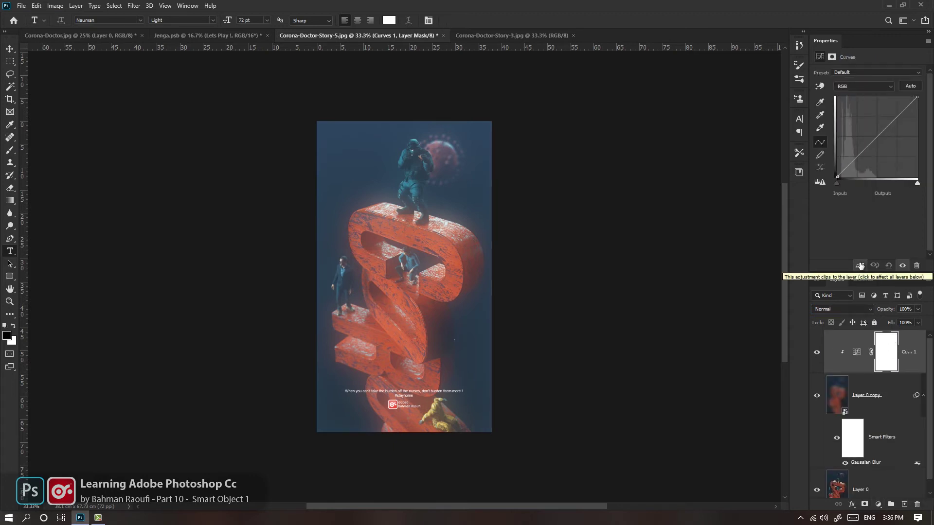
Shape the clipped Curves adjustment into a contrast S-curve with raised highlights and a shadow point at input 86, output 48.
{"action": "left_click_drag", "start_coordinate": [864, 151], "coordinate": [864, 162]}
{"action": "left_click_drag", "start_coordinate": [898, 123], "coordinate": [897, 116]}
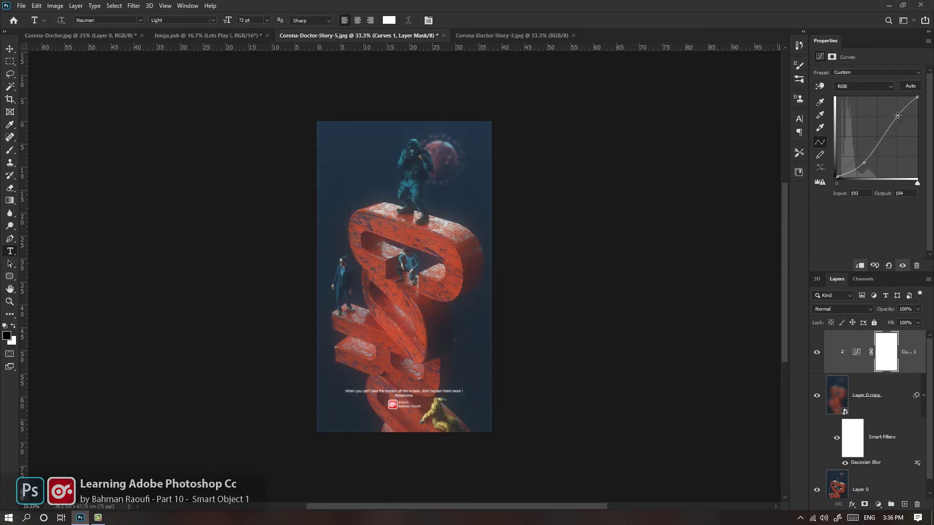
{"action": "left_click_drag", "start_coordinate": [864, 164], "coordinate": [866, 166]}
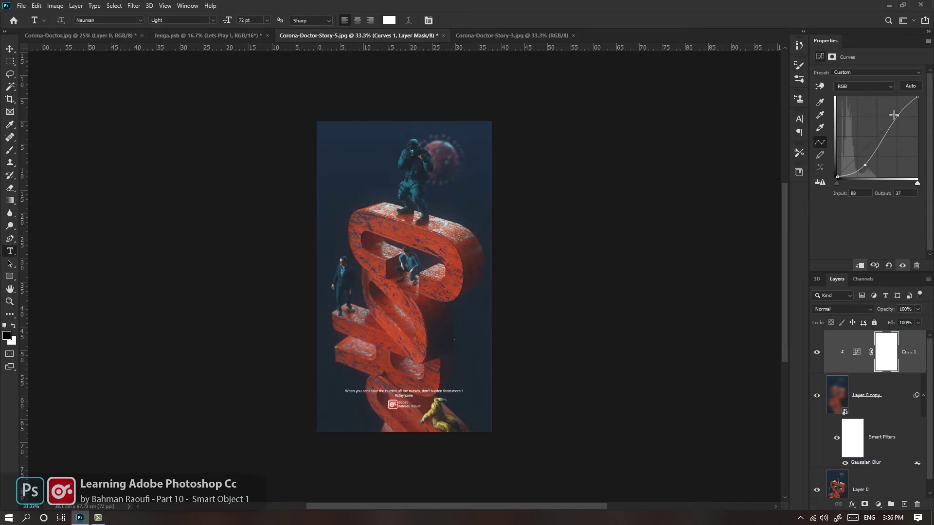
{"action": "left_click_drag", "start_coordinate": [898, 115], "coordinate": [890, 111]}
{"action": "left_click_drag", "start_coordinate": [865, 166], "coordinate": [863, 161]}
{"action": "left_click", "coordinate": [817, 395]}
{"action": "left_click", "coordinate": [817, 396]}
Open the contents of the Layer 0 smart object in Corona-Doctor-Story-5.jpg and float its document window.
{"action": "left_click", "coordinate": [480, 36]}
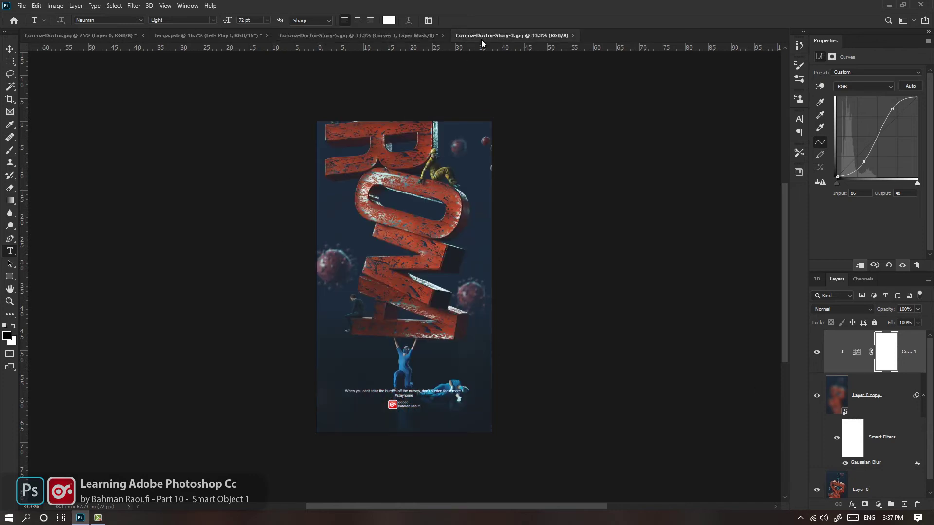
{"action": "left_click", "coordinate": [391, 34]}
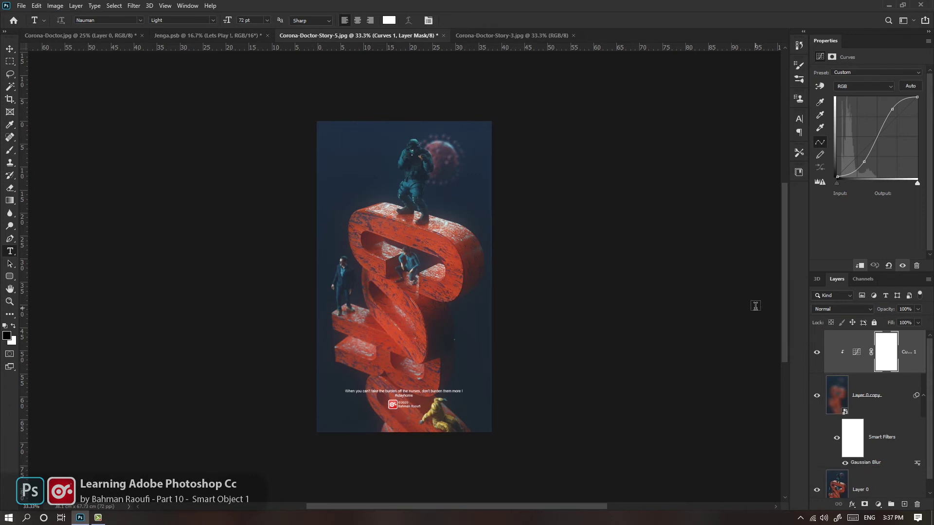
{"action": "scroll", "coordinate": [911, 470], "scroll_direction": "down", "scroll_amount": 1}
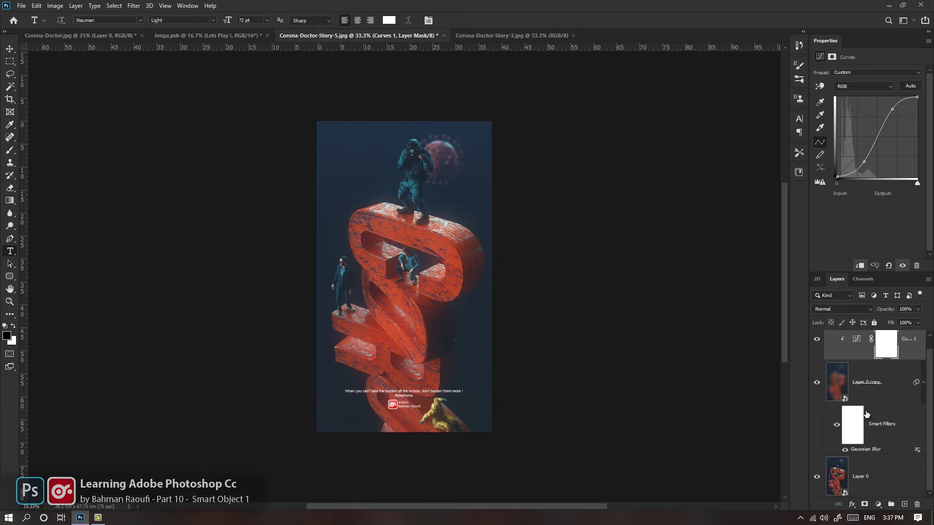
{"action": "double_click", "coordinate": [837, 476]}
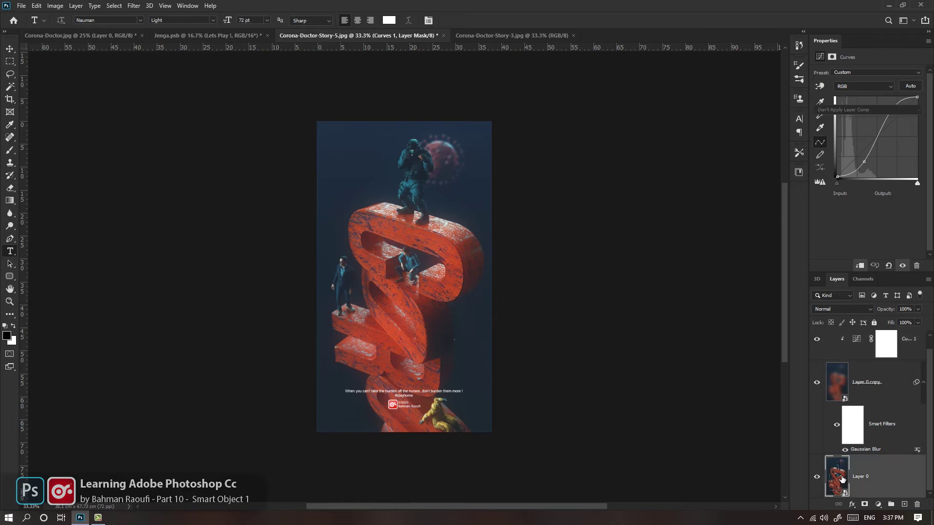
{"action": "left_click_drag", "start_coordinate": [595, 35], "coordinate": [628, 76]}
Unlock the Background layer of Corona-Doctor-Story-3.jpg and copy its image into Layer 01.psb as a new layer.
{"action": "left_click", "coordinate": [487, 37]}
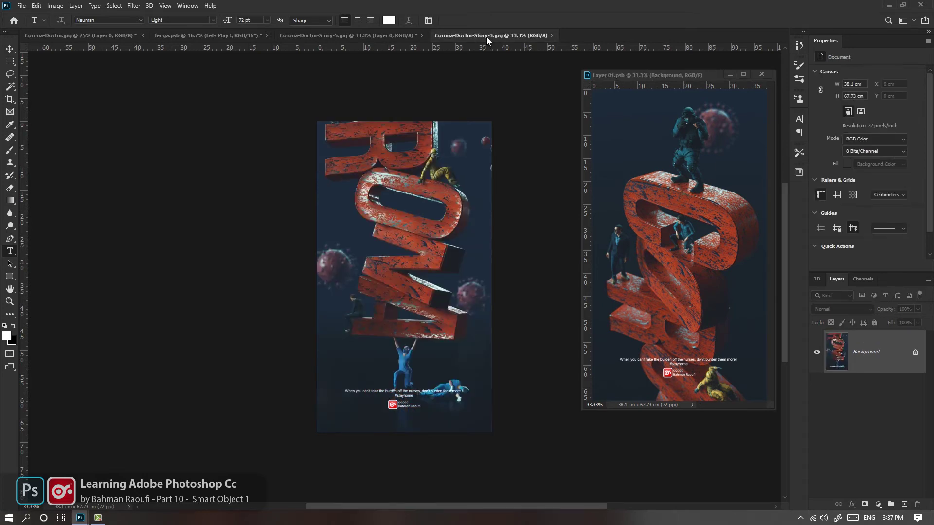
{"action": "left_click", "coordinate": [915, 351]}
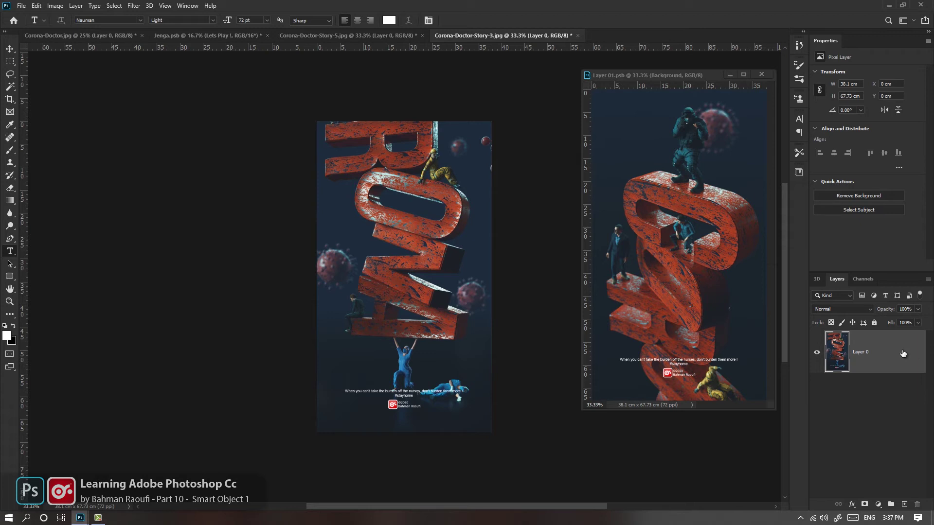
{"action": "left_click", "coordinate": [685, 191]}
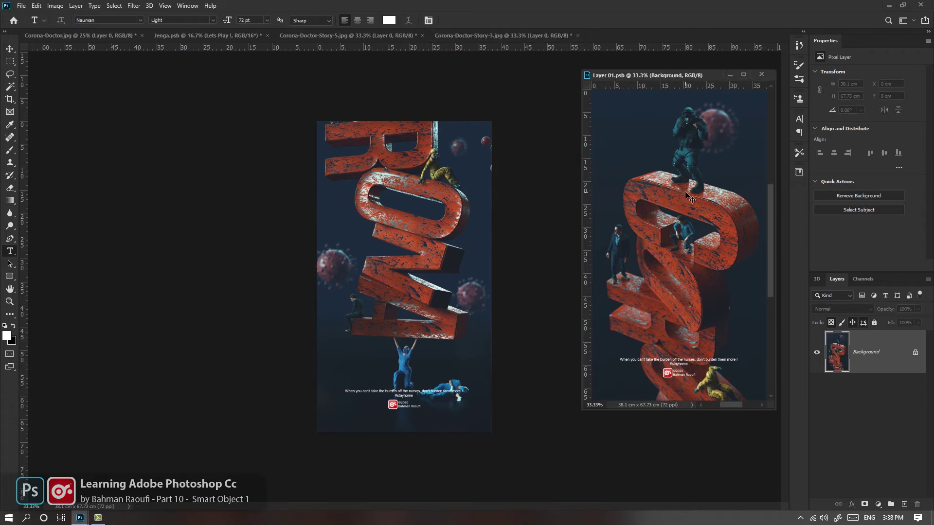
{"action": "key", "text": "ctrl+v"}
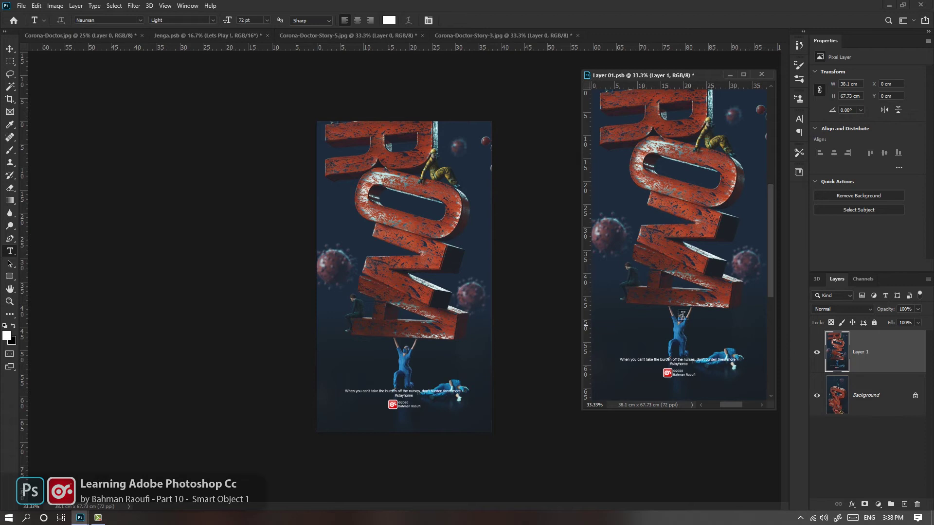
{"action": "key", "text": "ctrl+plus"}
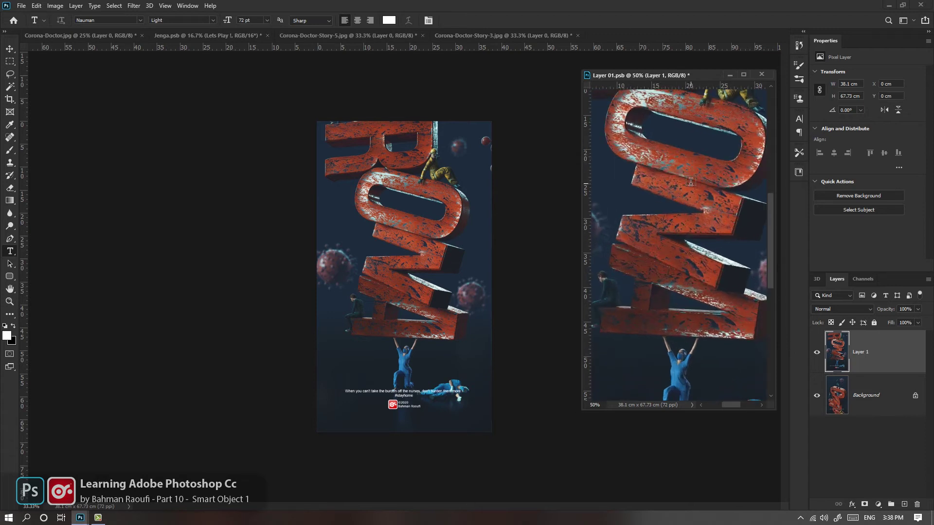
{"action": "key", "text": "ctrl+minus"}
{"action": "key", "text": "ctrl+minus"}
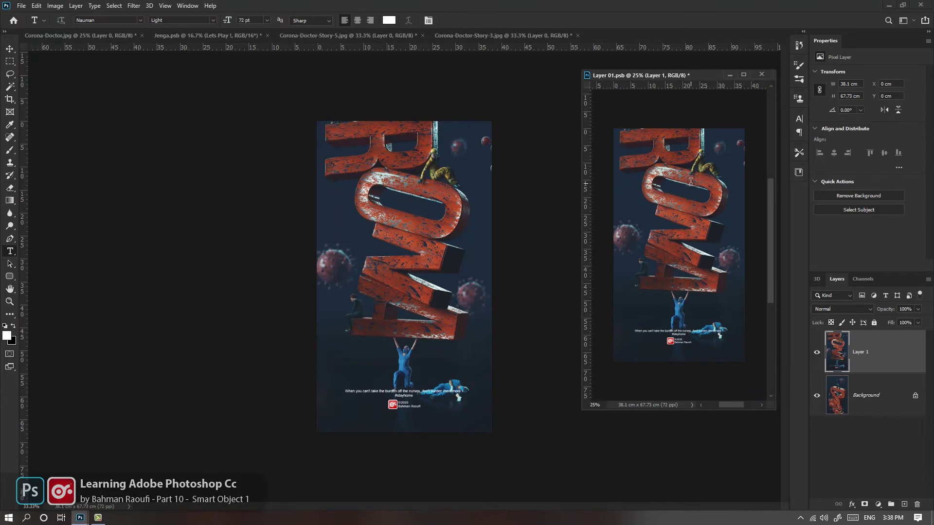
{"action": "key", "text": "m"}
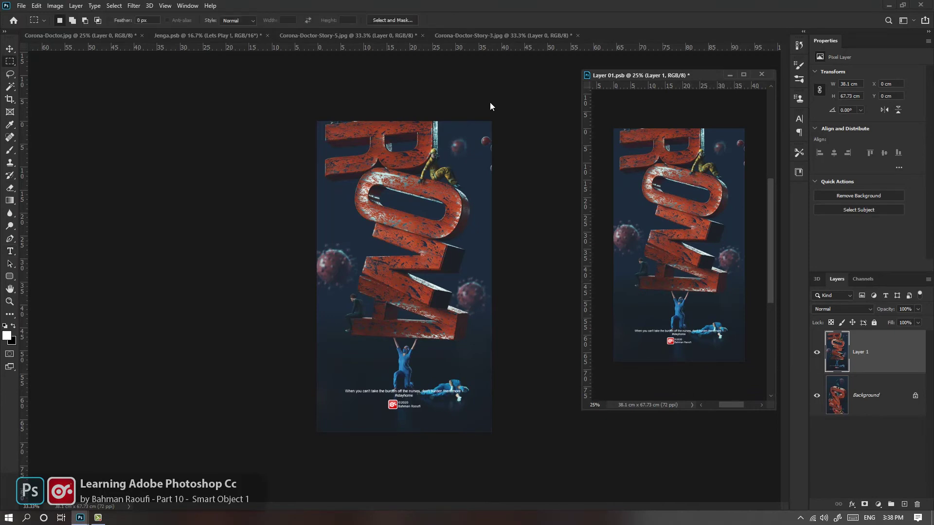
Save Layer 01.psb to update the smart objects in Corona-Doctor-Story-5.jpg.
{"action": "left_click", "coordinate": [366, 35]}
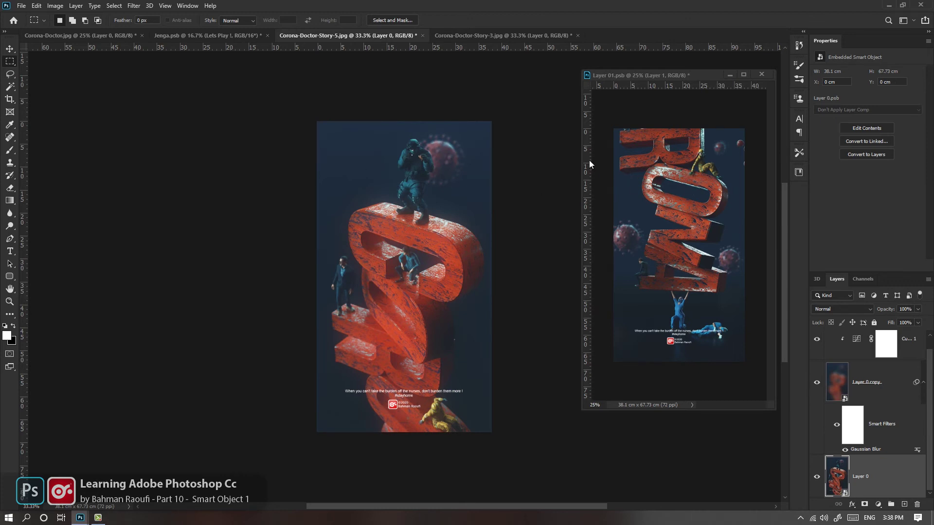
{"action": "left_click", "coordinate": [635, 77]}
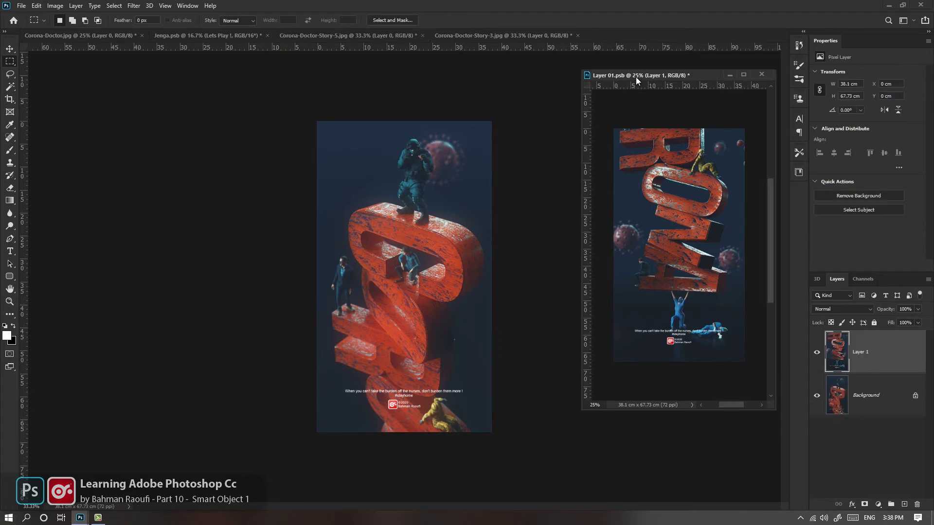
{"action": "key", "text": "ctrl+s"}
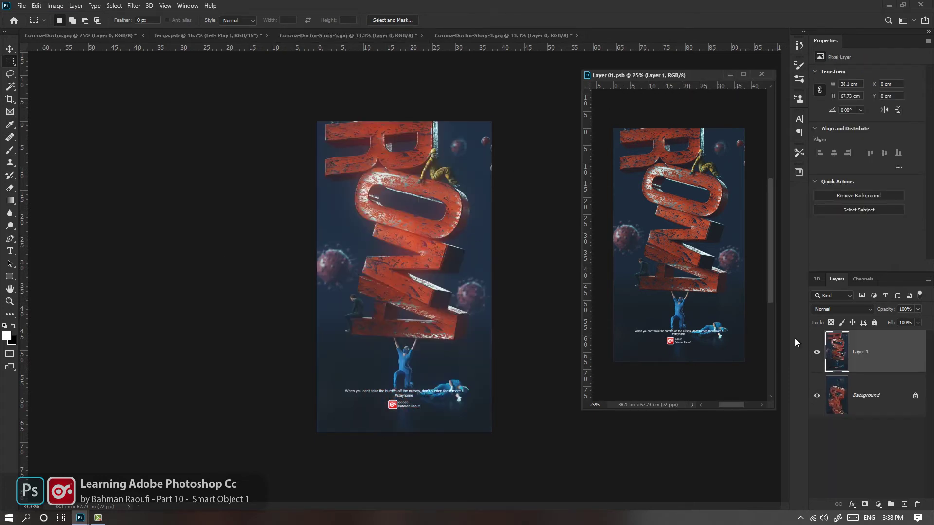
Return to Corona-Doctor-Story-5.jpg and compare the updated image with Layer 0 copy's smart filters off and on.
{"action": "left_click", "coordinate": [551, 300]}
{"action": "key", "text": "ctrl+Tab"}
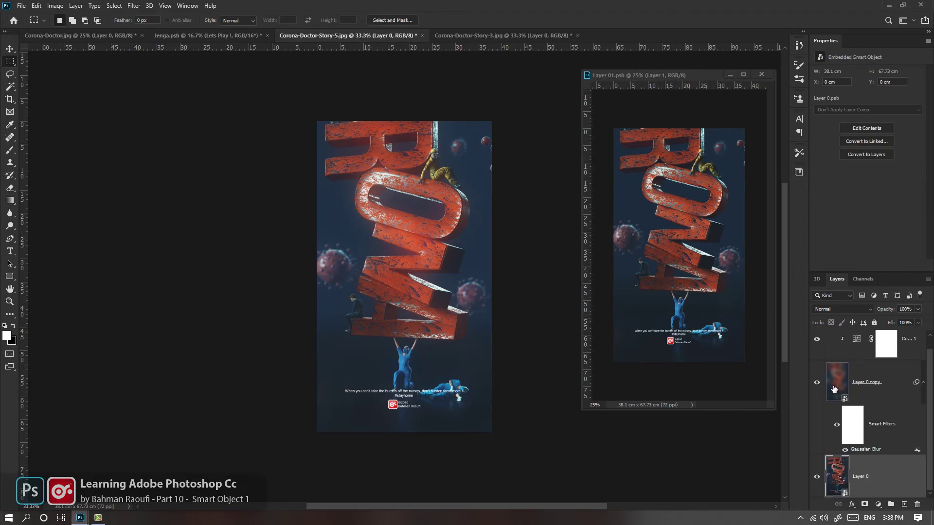
{"action": "left_click", "coordinate": [837, 425]}
{"action": "left_click", "coordinate": [837, 425]}
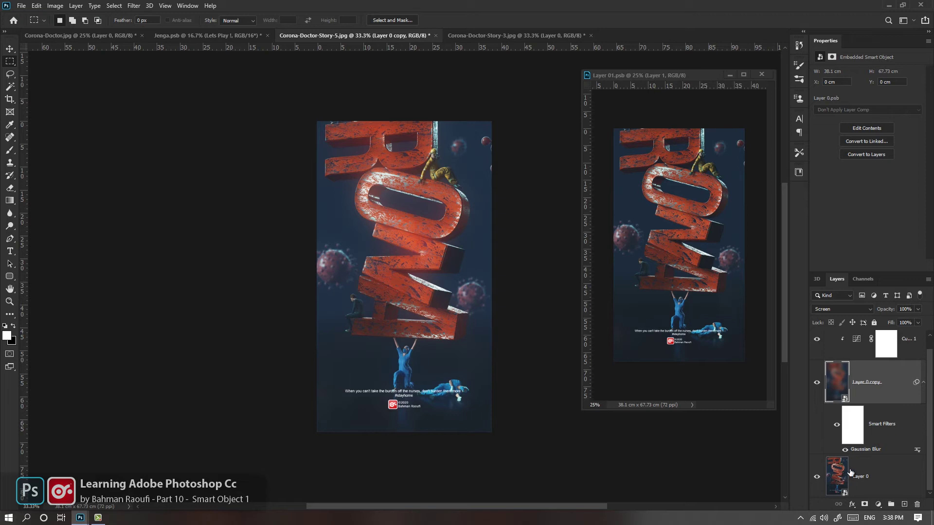
{"action": "scroll", "coordinate": [859, 409], "scroll_direction": "up", "scroll_amount": 1}
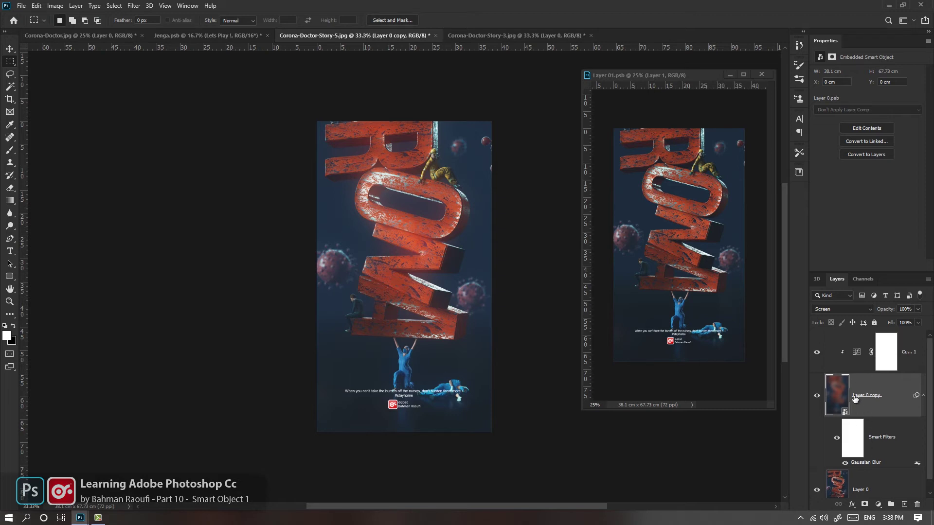
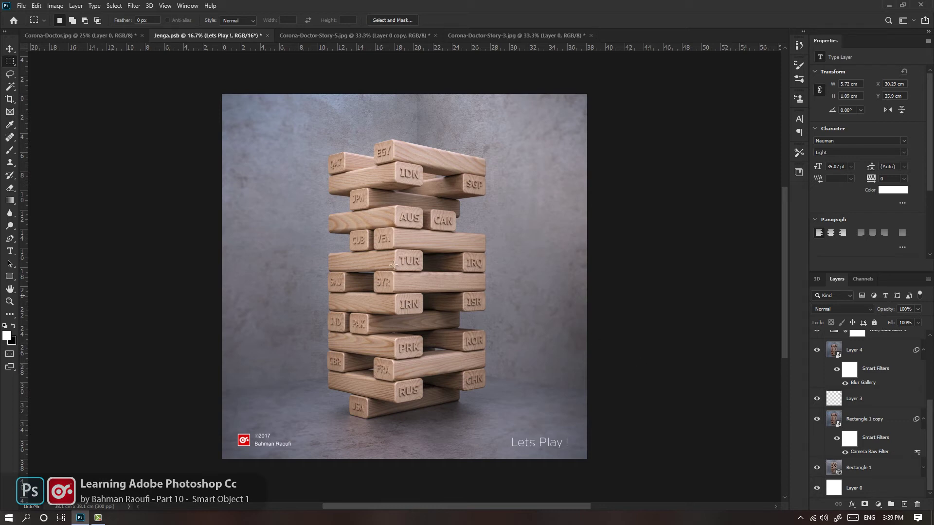
Revert Corona-Doctor.jpg to its originally opened state from the history.
{"action": "left_click", "coordinate": [108, 36]}
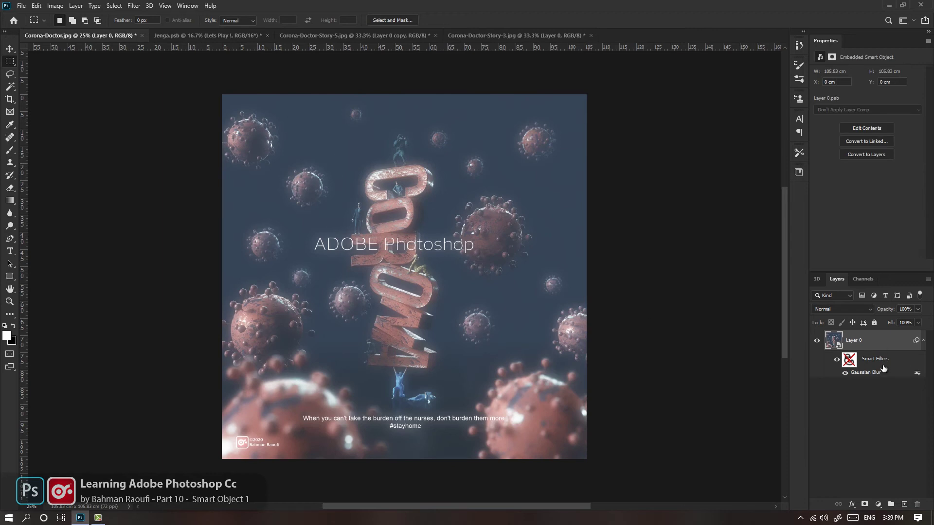
{"action": "left_click", "coordinate": [800, 45]}
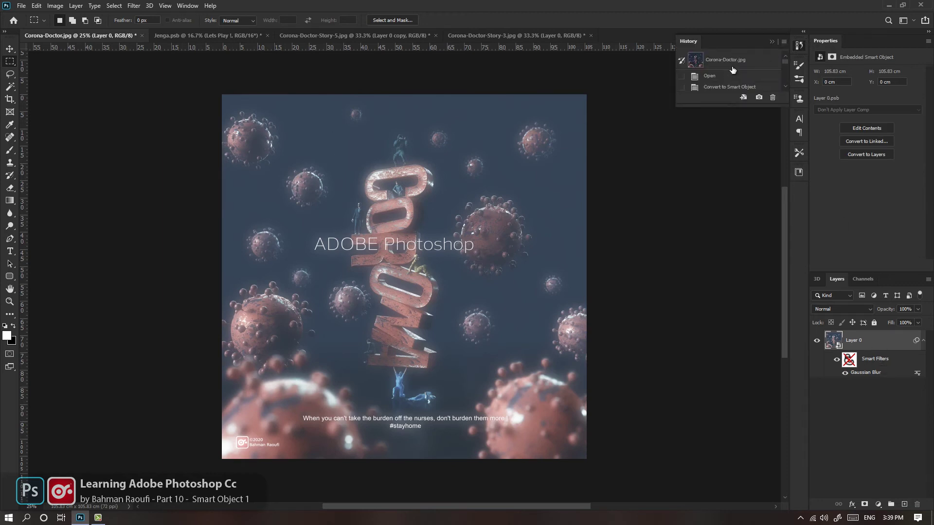
{"action": "left_click", "coordinate": [743, 59]}
{"action": "left_click", "coordinate": [743, 139]}
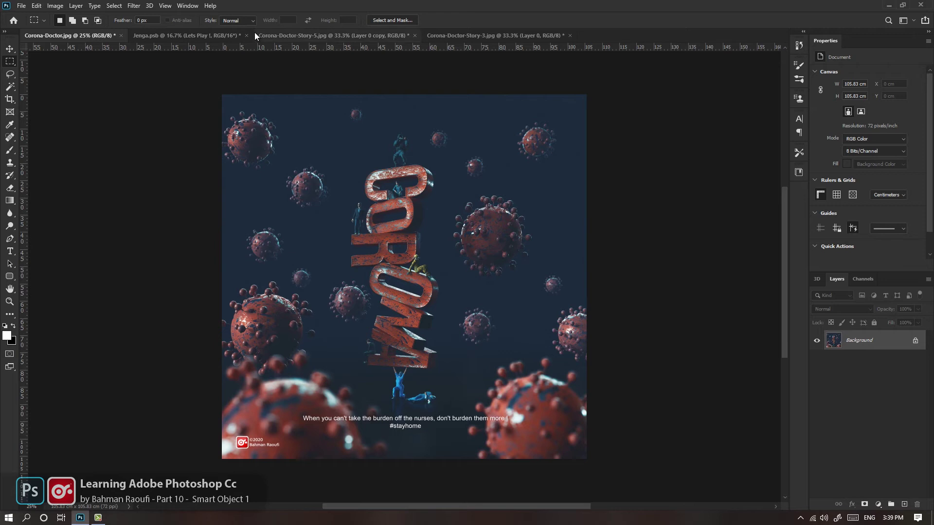
Try to convert all layers of Jenga.psb, from Lets Play ! down to Layer 0, into one smart object.
{"action": "left_click", "coordinate": [200, 35]}
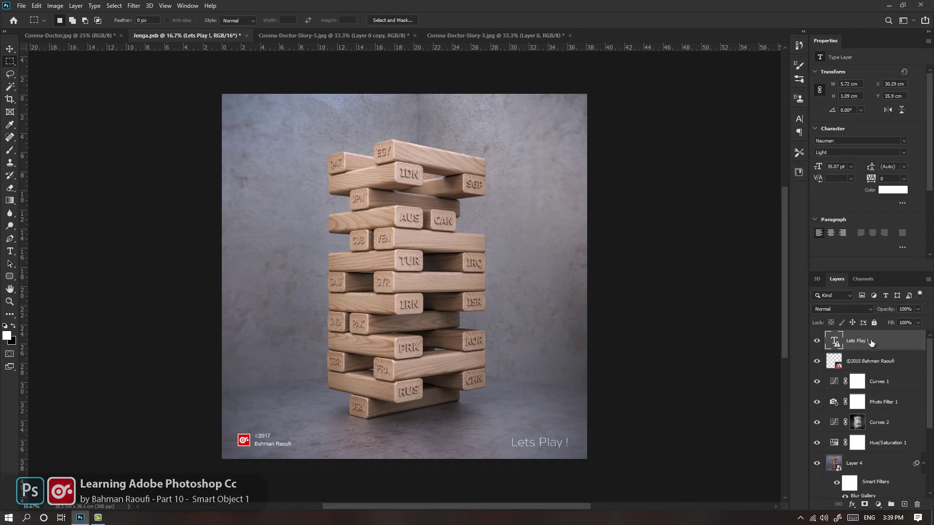
{"action": "scroll", "coordinate": [884, 419], "scroll_direction": "down", "scroll_amount": 3}
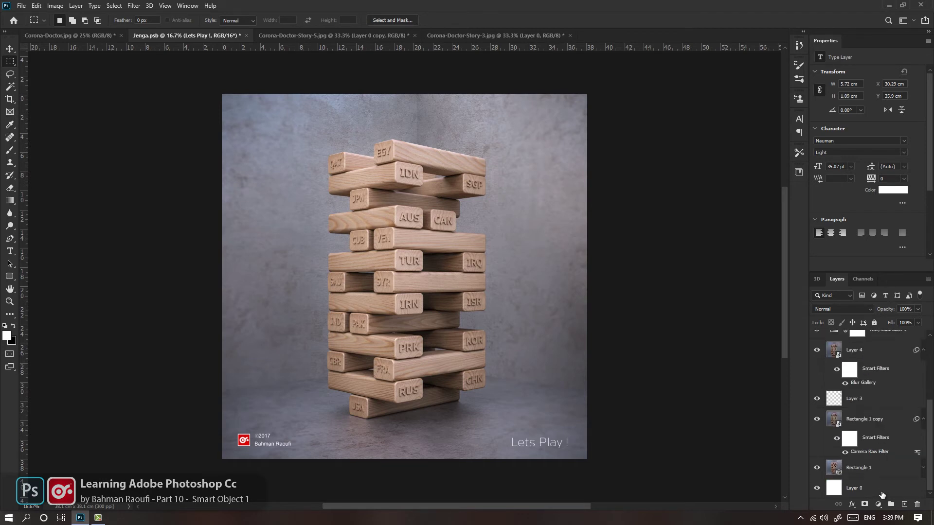
{"action": "left_click", "coordinate": [881, 488], "text": "shift"}
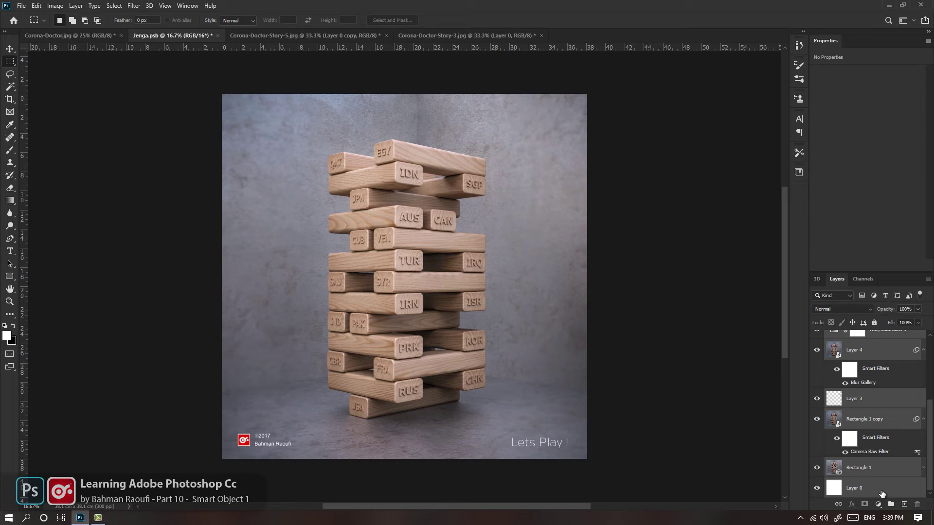
{"action": "right_click", "coordinate": [882, 491]}
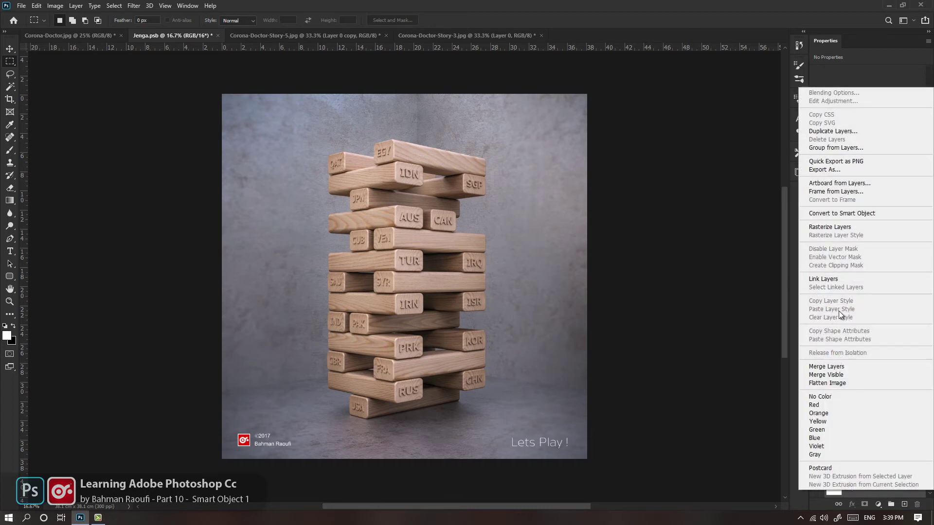
{"action": "left_click", "coordinate": [859, 214]}
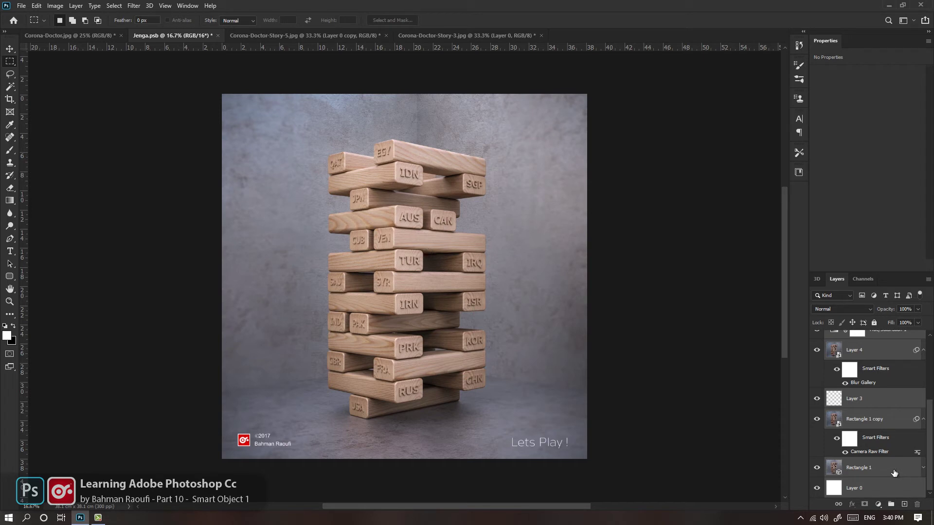
Convert the Jenga.psb layers from Lets Play ! down to Rectangle 1 copy into one smart object, excluding Rectangle 1 and Layer 0.
{"action": "right_click", "coordinate": [877, 419]}
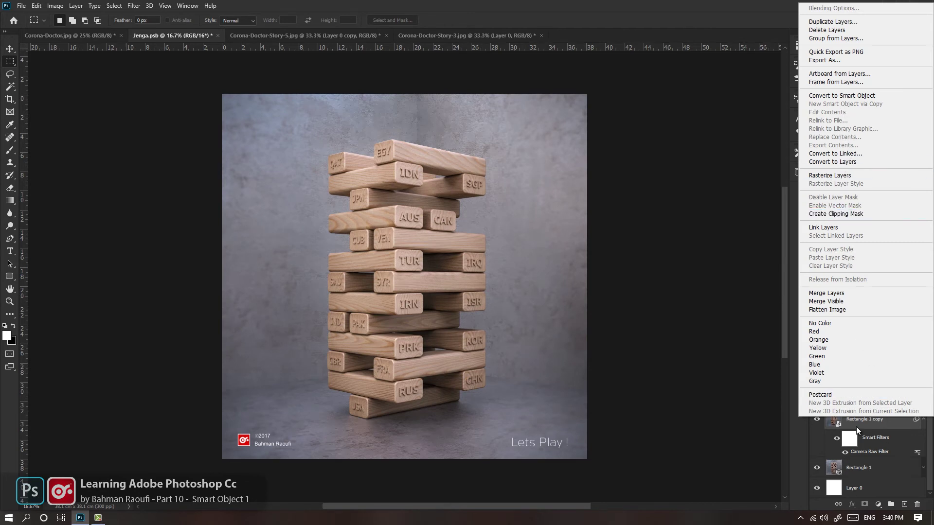
{"action": "left_click", "coordinate": [931, 445]}
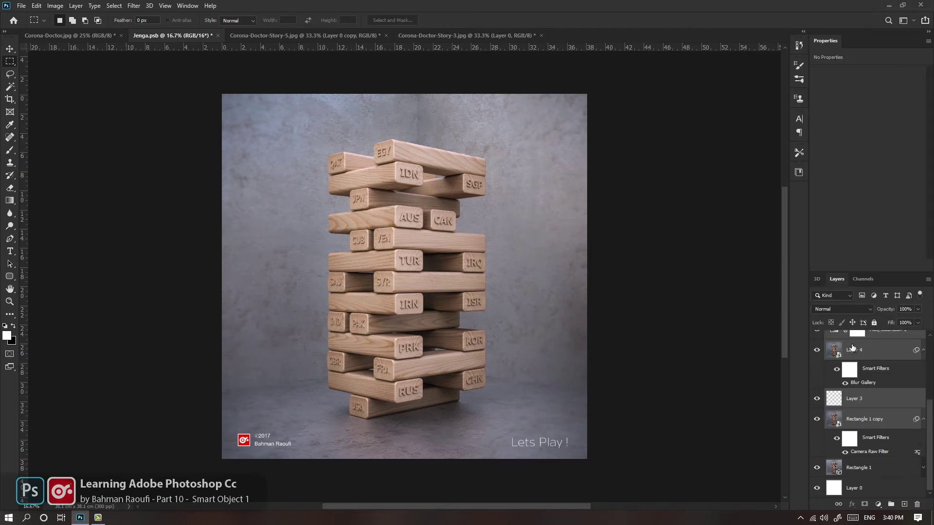
{"action": "right_click", "coordinate": [877, 422]}
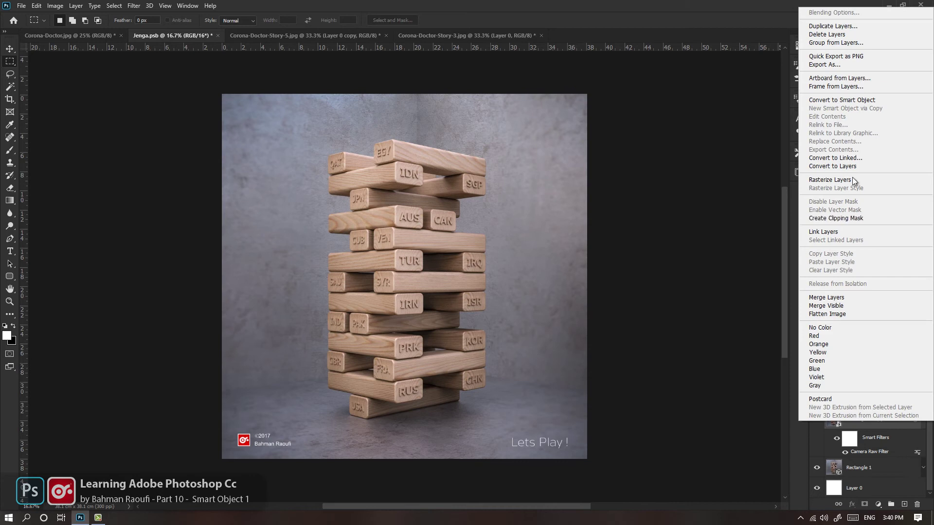
{"action": "left_click", "coordinate": [841, 100]}
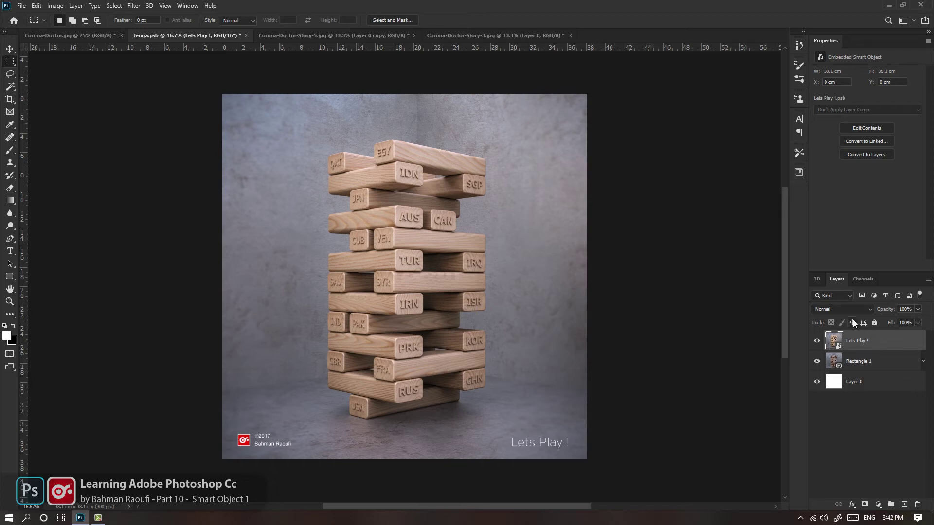
Copy the Lets Play ! smart object from Jenga.psb into Corona-Doctor.jpg, and scale it to about 31.5 cm wide beside the Corona lettering.
{"action": "left_click_drag", "start_coordinate": [377, 143], "coordinate": [401, 200]}
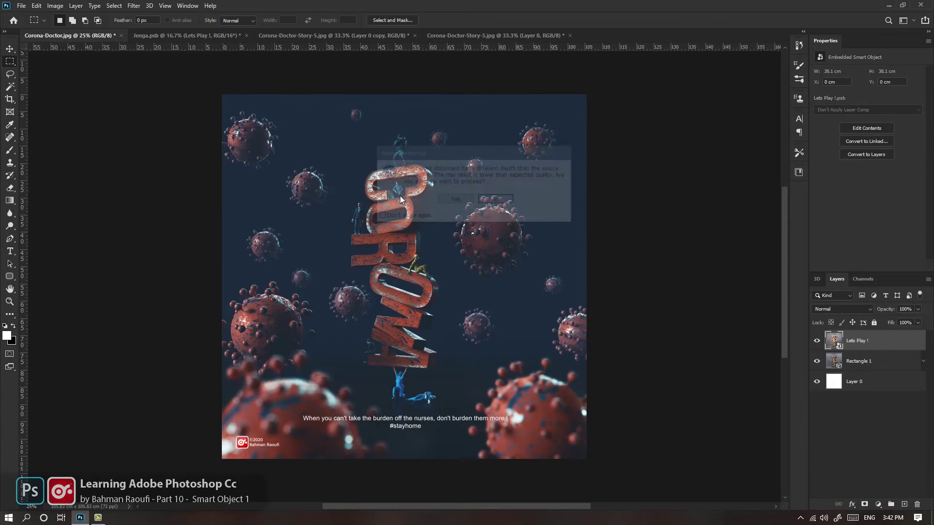
{"action": "left_click", "coordinate": [446, 198]}
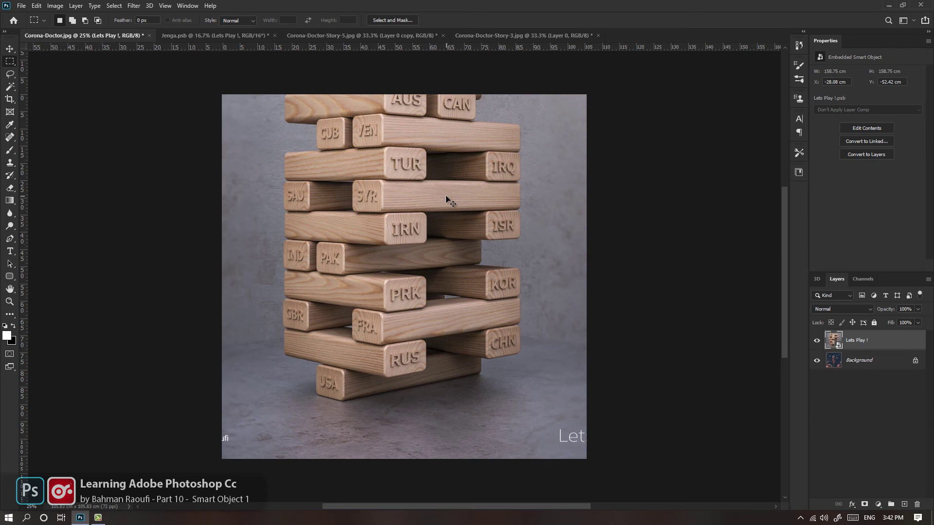
{"action": "key", "text": "ctrl+t"}
{"action": "left_click_drag", "start_coordinate": [673, 460], "coordinate": [452, 241]}
{"action": "left_click_drag", "start_coordinate": [429, 199], "coordinate": [340, 194]}
{"action": "key", "text": "Return"}
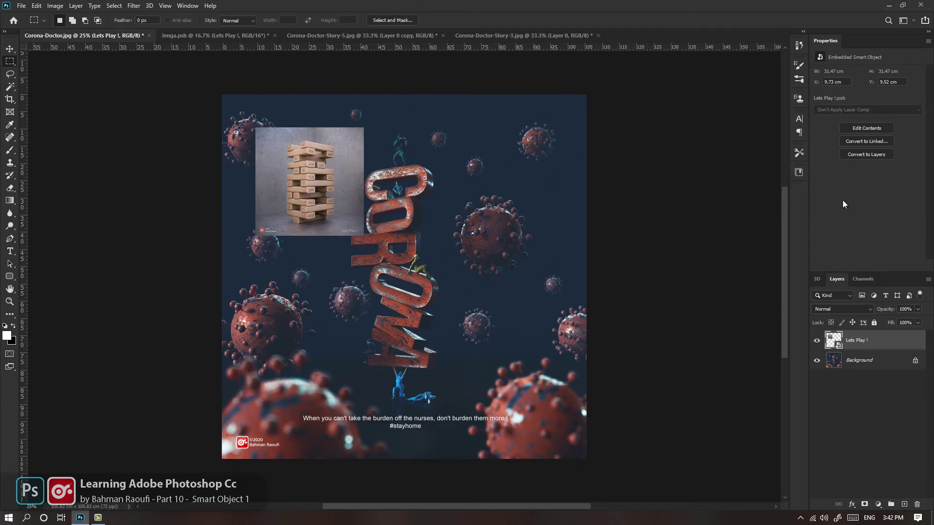
Edit the Lets Play ! smart object's contents by lowering the Curves 2 point to input 166, output 120, and save them.
{"action": "left_click", "coordinate": [867, 129]}
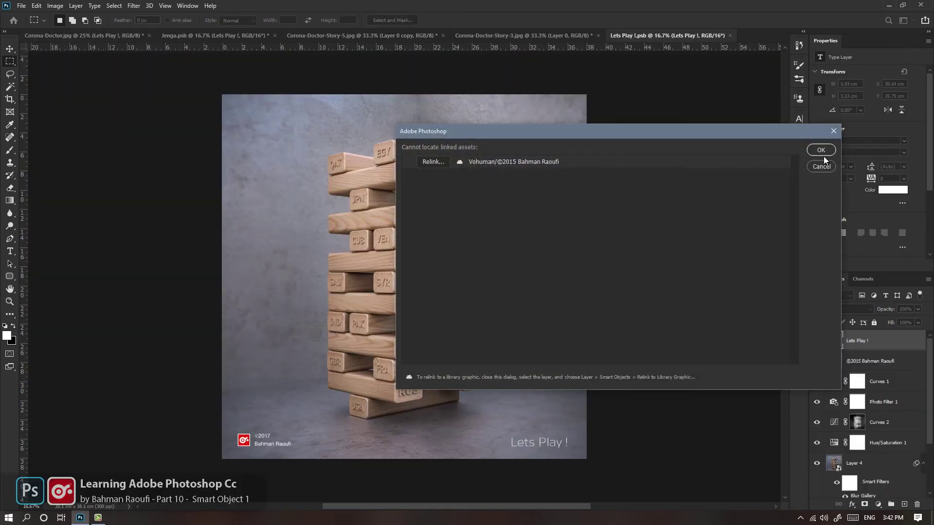
{"action": "left_click", "coordinate": [822, 151]}
{"action": "mouse_move", "coordinate": [928, 372]}
{"action": "left_mouse_down"}
{"action": "mouse_move", "coordinate": [928, 433]}
{"action": "mouse_move", "coordinate": [928, 368]}
{"action": "left_mouse_up"}
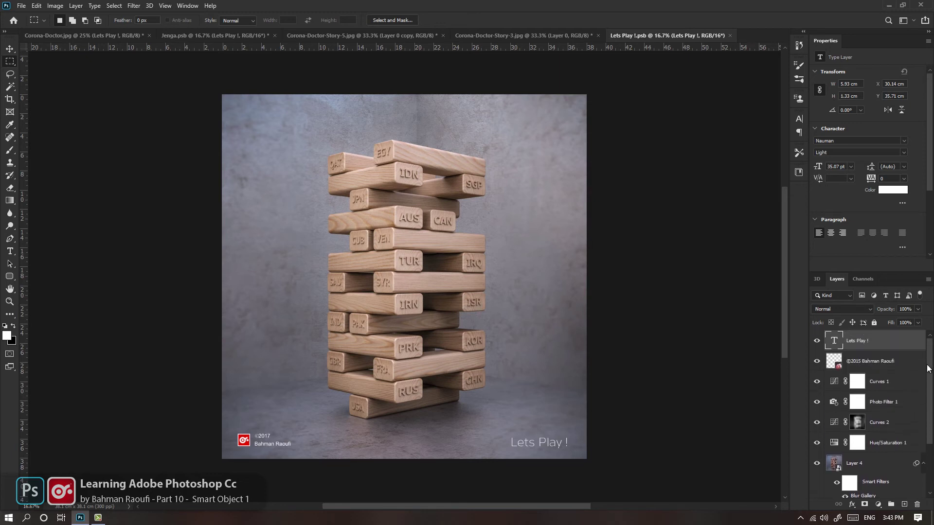
{"action": "left_click", "coordinate": [834, 427]}
{"action": "left_click", "coordinate": [819, 424]}
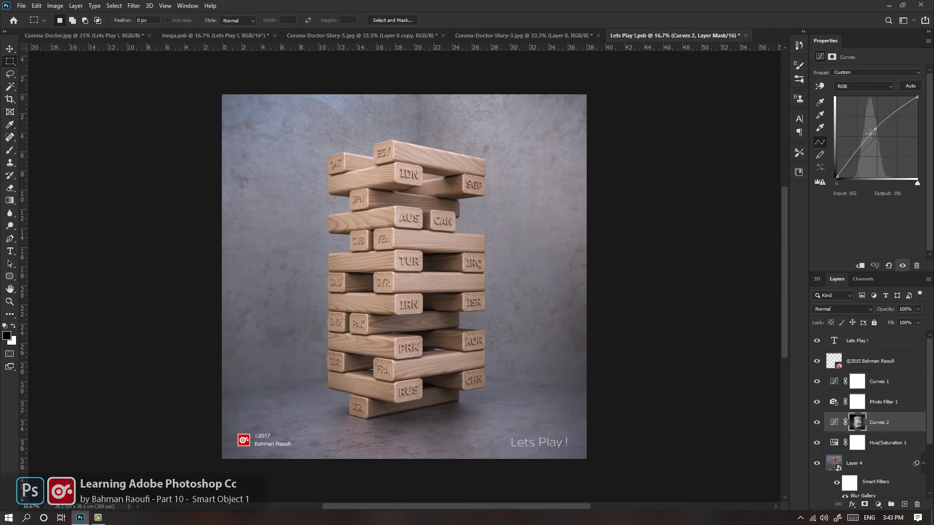
{"action": "left_click_drag", "start_coordinate": [875, 129], "coordinate": [888, 141]}
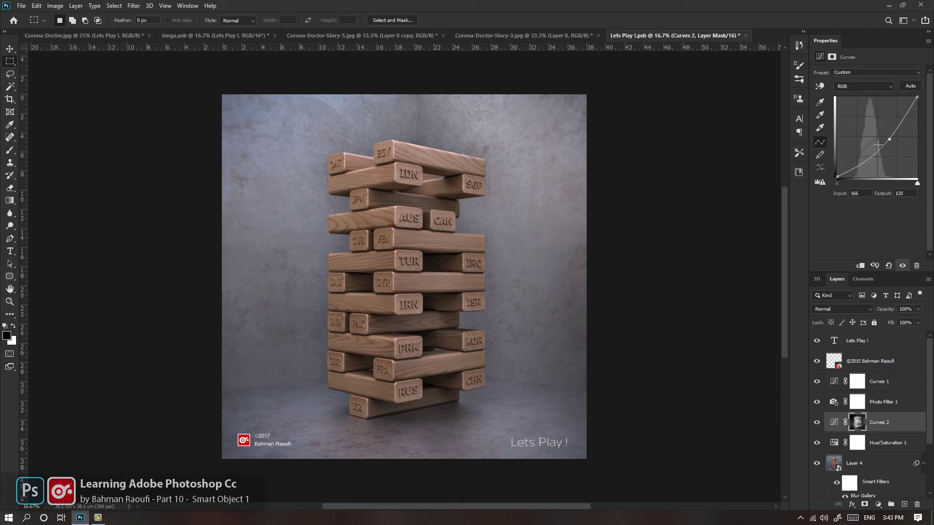
{"action": "key", "text": "ctrl+s"}
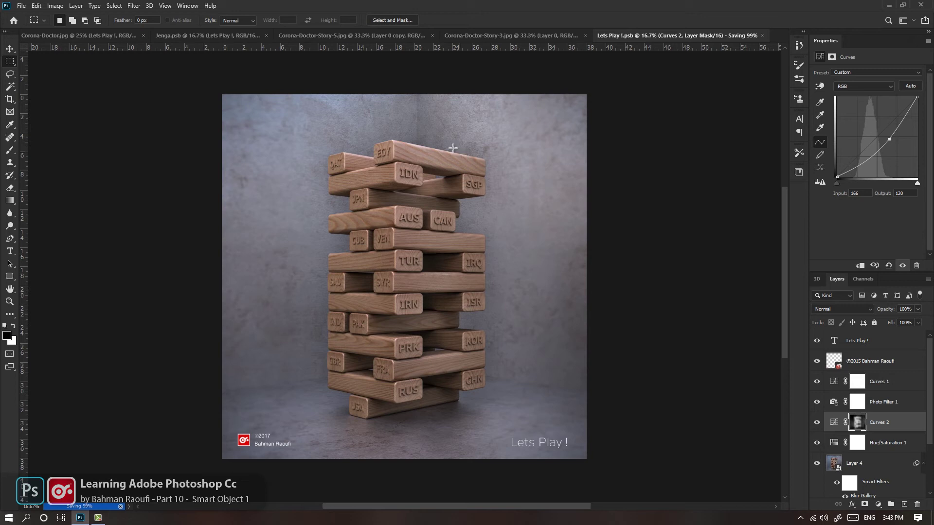
Return to Corona-Doctor.jpg to check the smart object's update, and delete its Lets Play ! layer.
{"action": "left_click", "coordinate": [92, 36]}
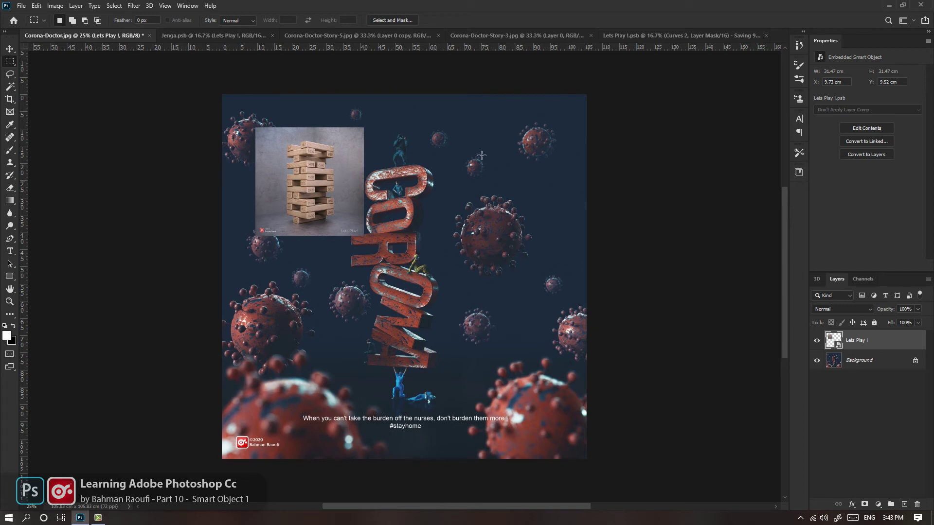
{"action": "left_click", "coordinate": [739, 40]}
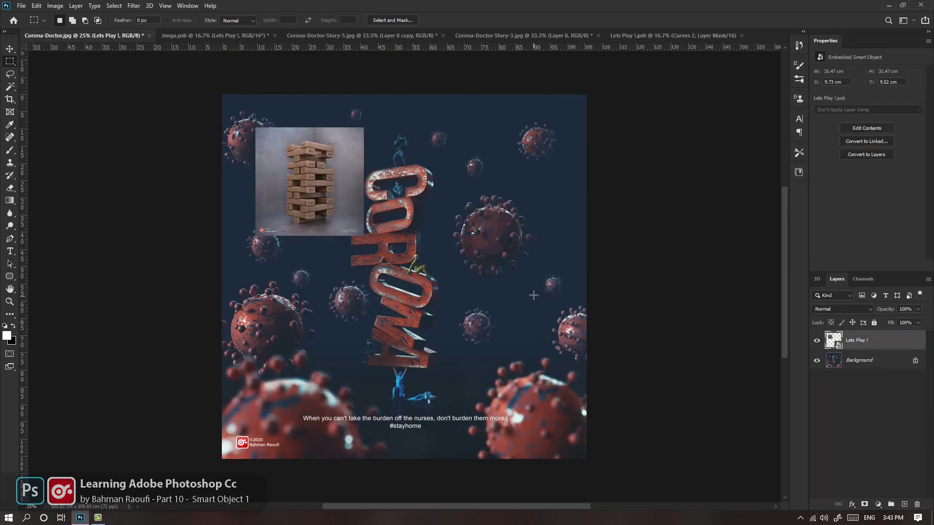
{"action": "left_click", "coordinate": [107, 39]}
{"action": "key", "text": "Delete"}
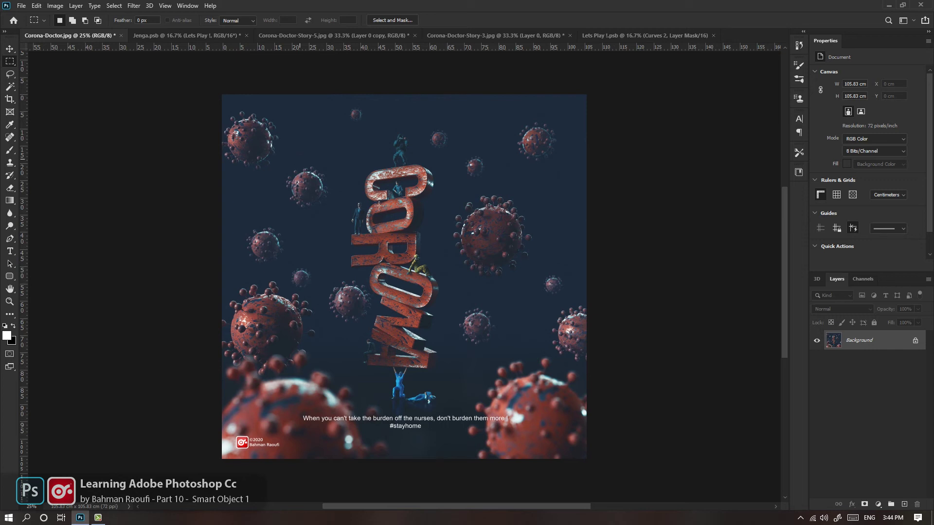
Duplicate the Background of Corona-Doctor.jpg, convert the duplicate to a smart object, and unlock the Background as a normal layer.
{"action": "key", "text": "ctrl+j"}
{"action": "right_click", "coordinate": [865, 340]}
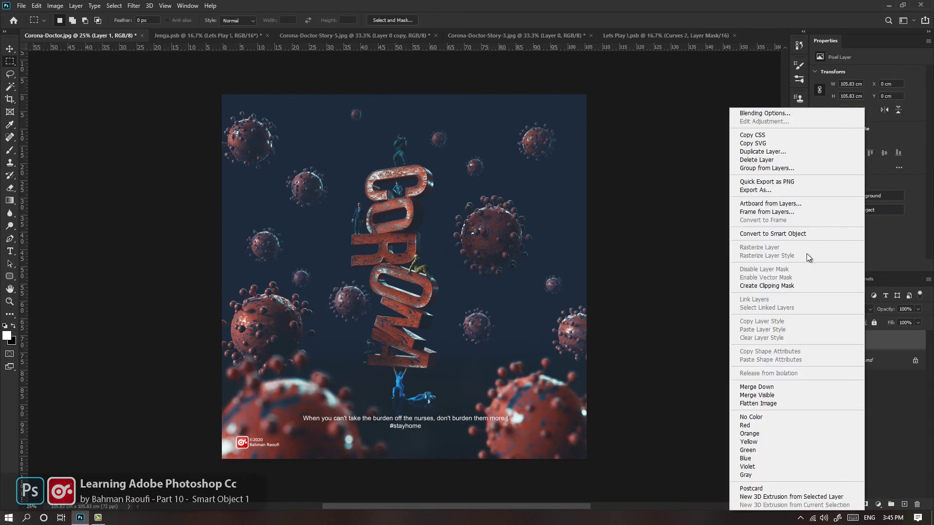
{"action": "left_click", "coordinate": [783, 236]}
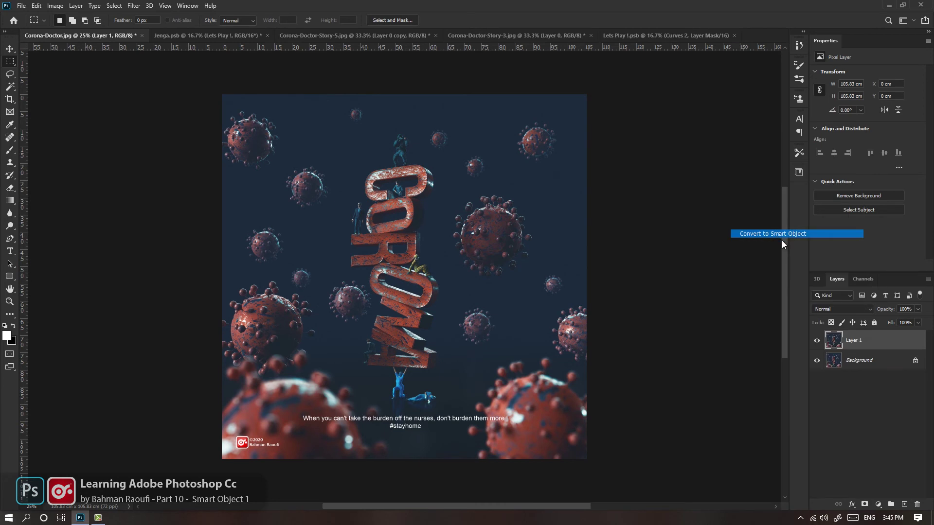
{"action": "left_click", "coordinate": [915, 360]}
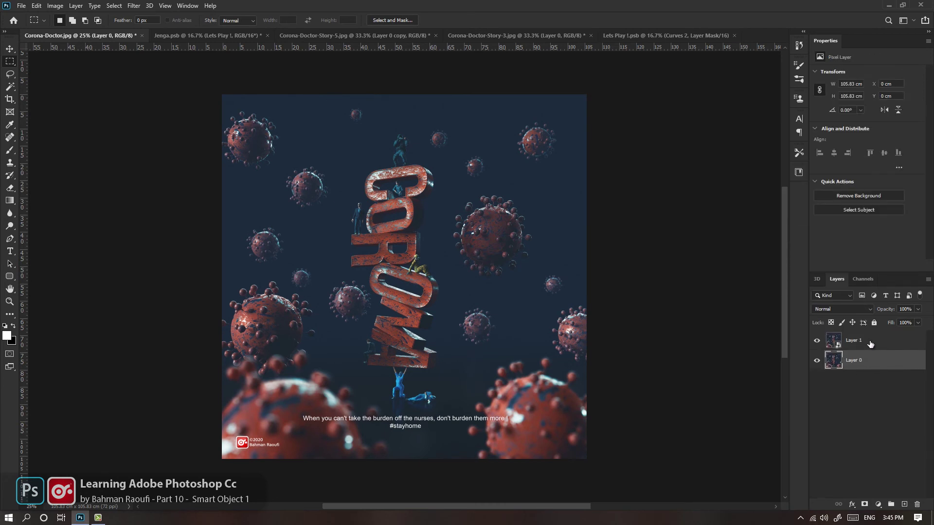
Offset the Layer 1 smart object to about X 20.9 cm, Y 11 cm so that Layer 0 shows beside it.
{"action": "left_click_drag", "start_coordinate": [439, 263], "coordinate": [477, 294]}
{"action": "left_click", "coordinate": [859, 341]}
{"action": "left_click_drag", "start_coordinate": [312, 218], "coordinate": [380, 257]}
Scale Layer 1 and Layer 0 together down to about 7.24% of their size.
{"action": "left_click", "coordinate": [875, 362], "text": "shift"}
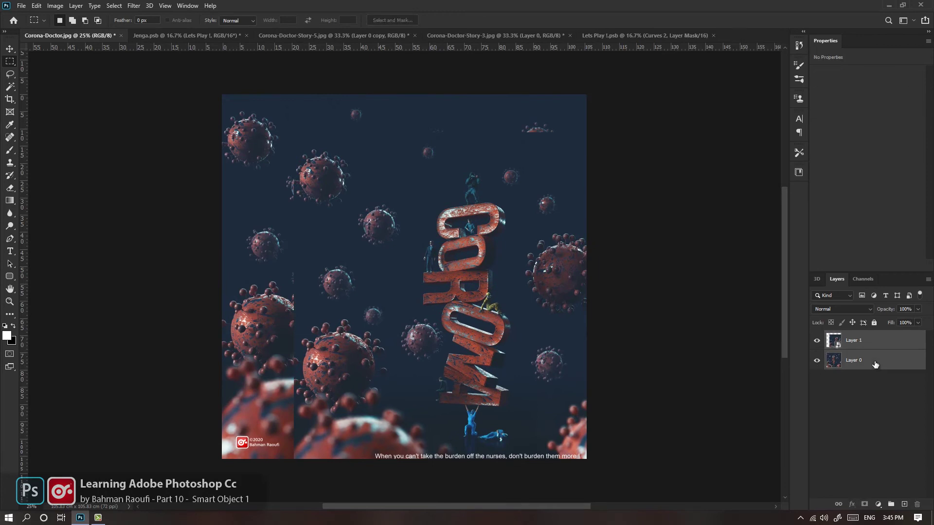
{"action": "key", "text": "ctrl+t"}
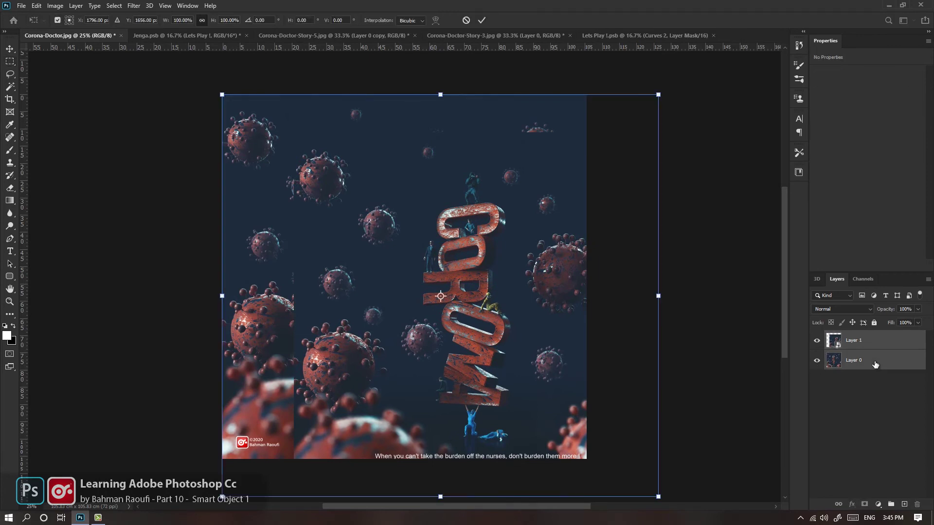
{"action": "left_click_drag", "start_coordinate": [658, 94], "coordinate": [460, 287]}
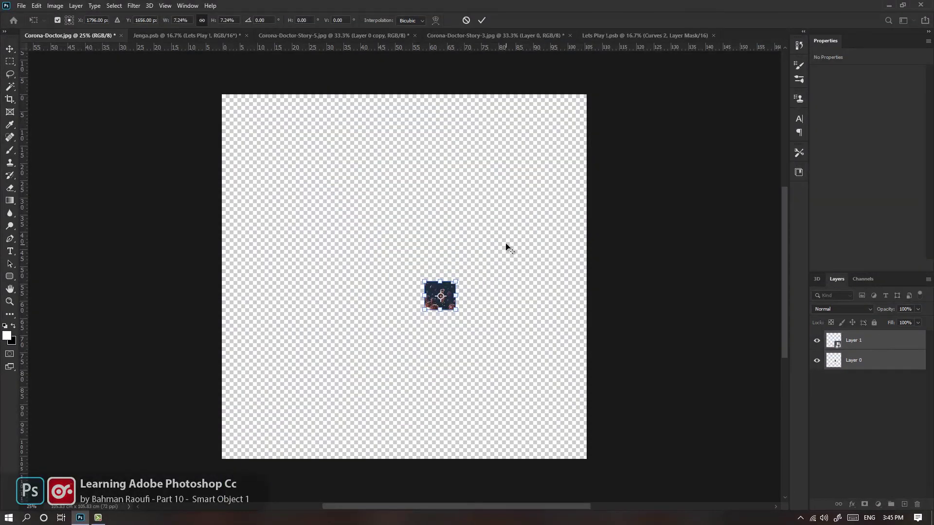
{"action": "key", "text": "Return"}
{"action": "key", "text": "m"}
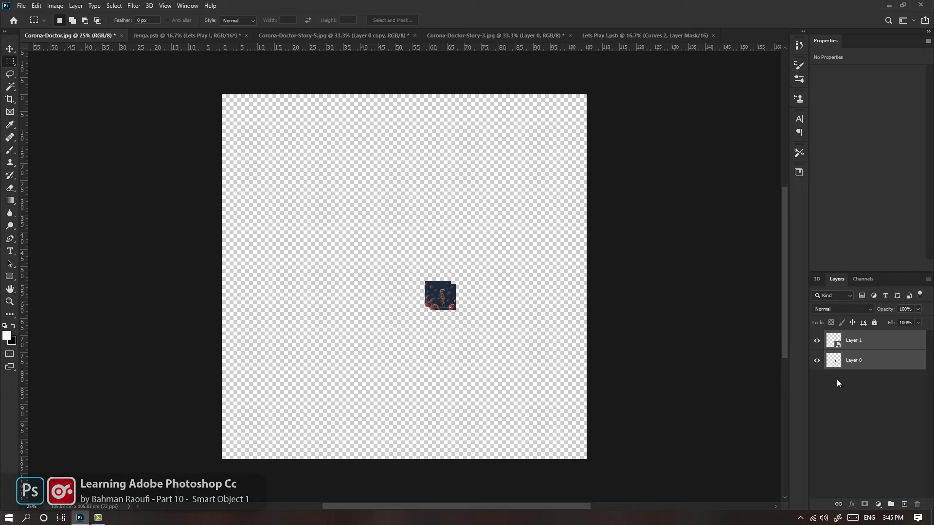
Enlarge Layer 1 and Layer 0 together to about 1298.85%, and shift them slightly toward the canvas's upper-left corner.
{"action": "key", "text": "ctrl+t"}
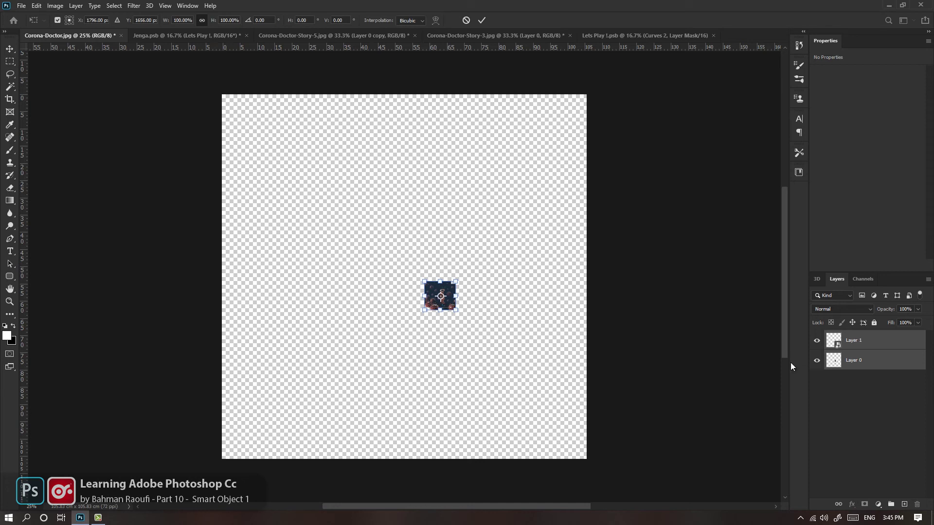
{"action": "left_click_drag", "start_coordinate": [456, 281], "coordinate": [687, 153]}
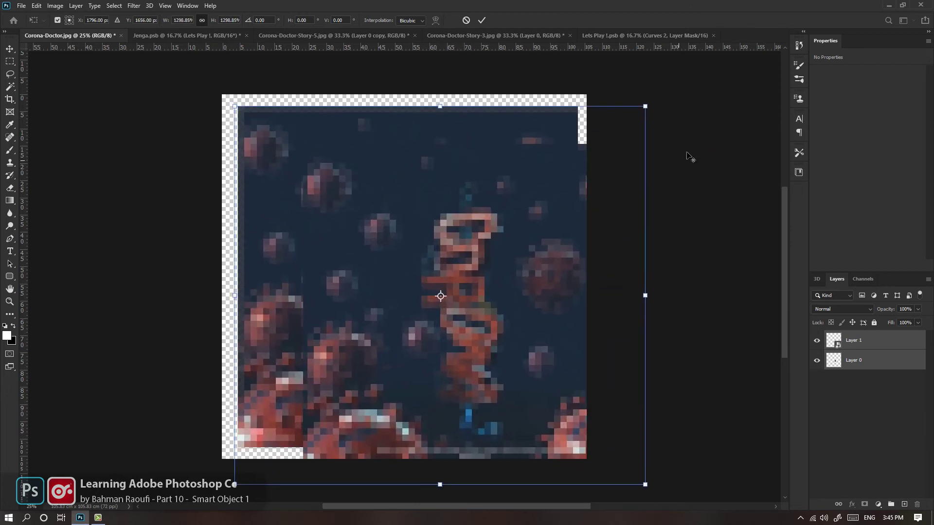
{"action": "left_click_drag", "start_coordinate": [477, 334], "coordinate": [469, 329]}
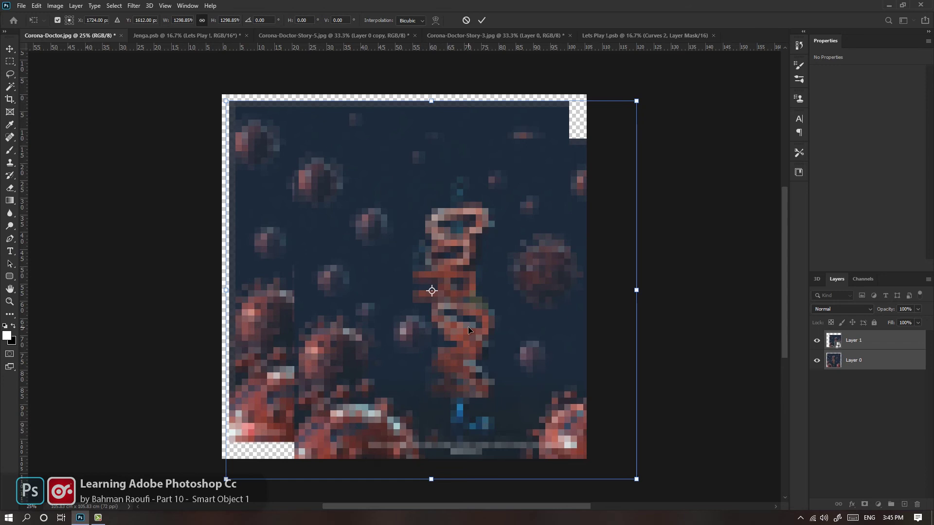
{"action": "key", "text": "Return"}
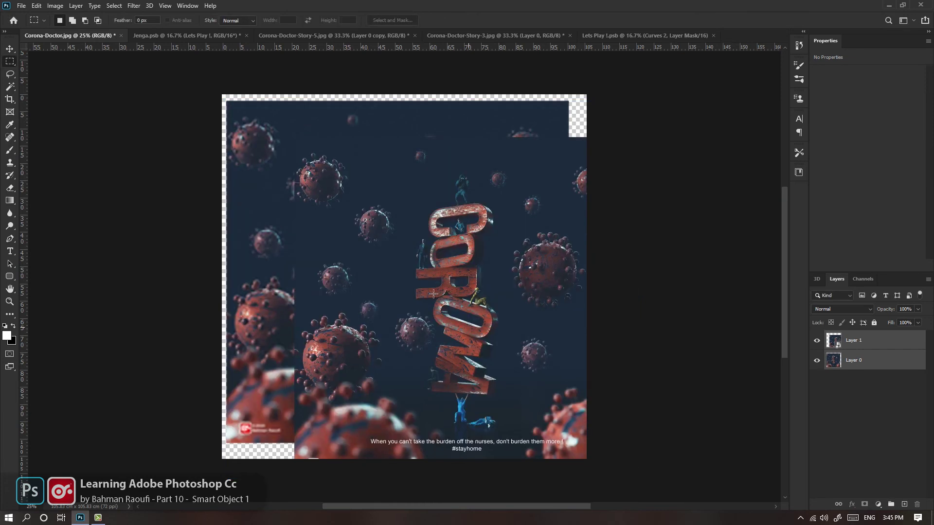
Move Layer 1 to about X 24.8 cm, Y 7.1 cm, and inspect its source contents before returning to Corona-Doctor.jpg.
{"action": "left_click_drag", "start_coordinate": [412, 260], "coordinate": [465, 241]}
{"action": "left_click_drag", "start_coordinate": [365, 282], "coordinate": [339, 282]}
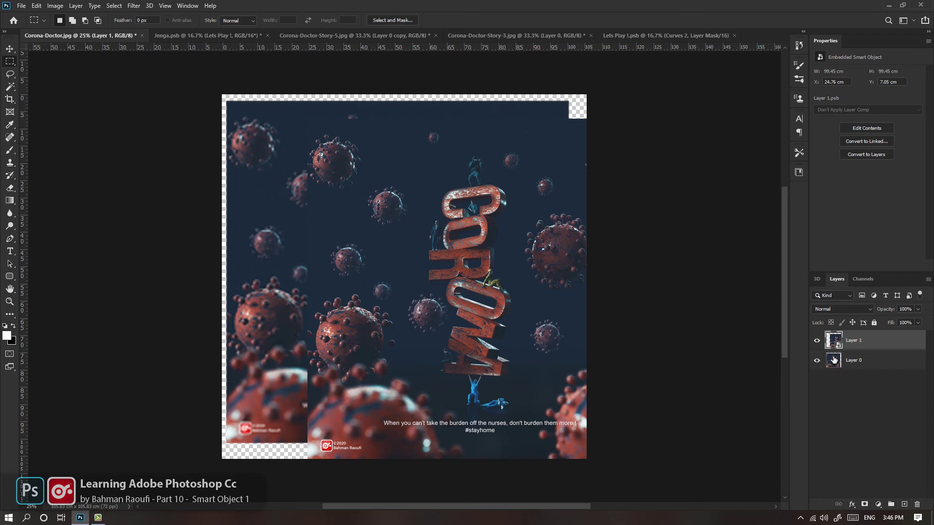
{"action": "left_click", "coordinate": [856, 130]}
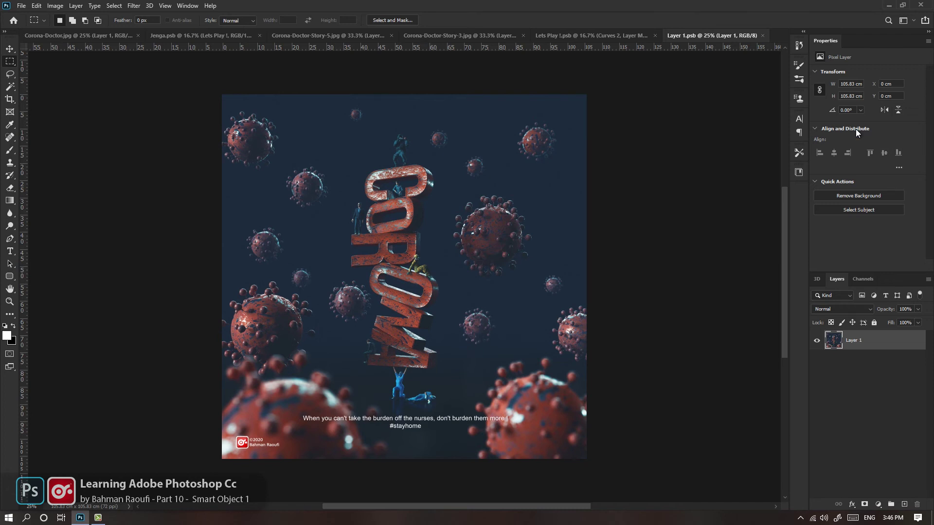
{"action": "left_click", "coordinate": [49, 35]}
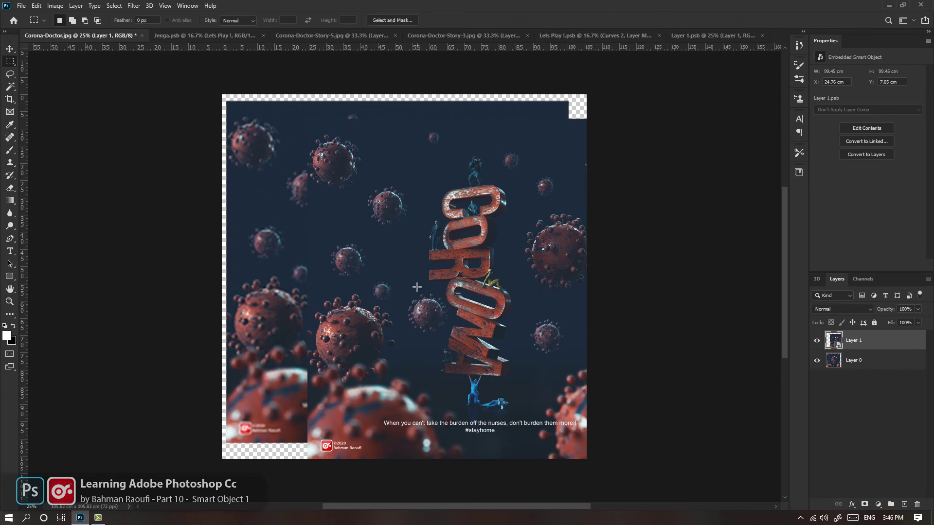
Undo the moves and scaling of Layer 1 and Layer 0 back to their original full-canvas placement.
{"action": "key", "text": "ctrl+z"}
{"action": "key", "text": "ctrl+z"}
{"action": "key", "text": "ctrl+z"}
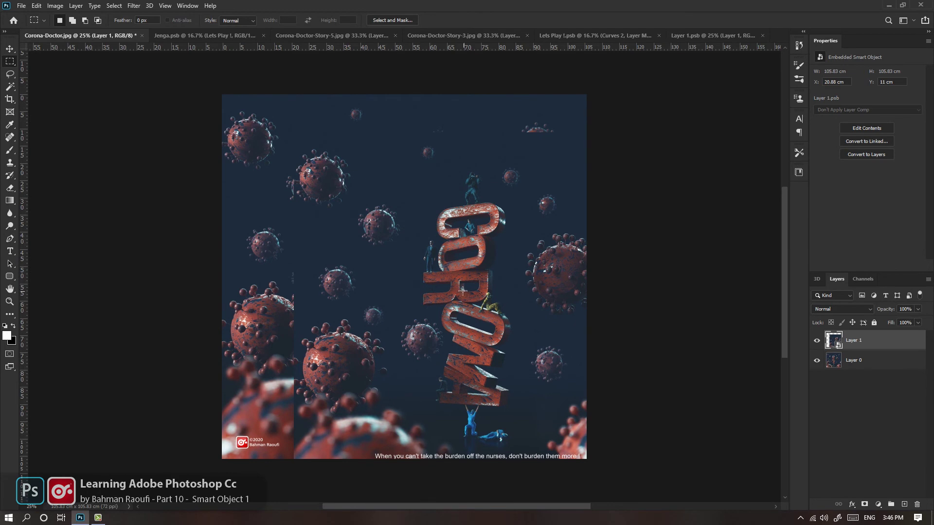
{"action": "key", "text": "ctrl+z"}
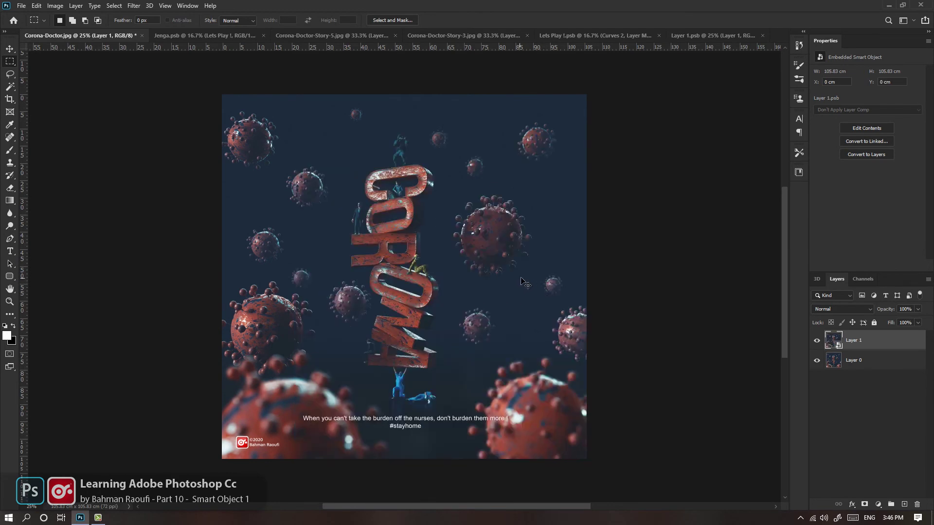
Check the Layer 1 smart object's Free Transform values without changing them, and hide Layer 1.
{"action": "key", "text": "ctrl+t"}
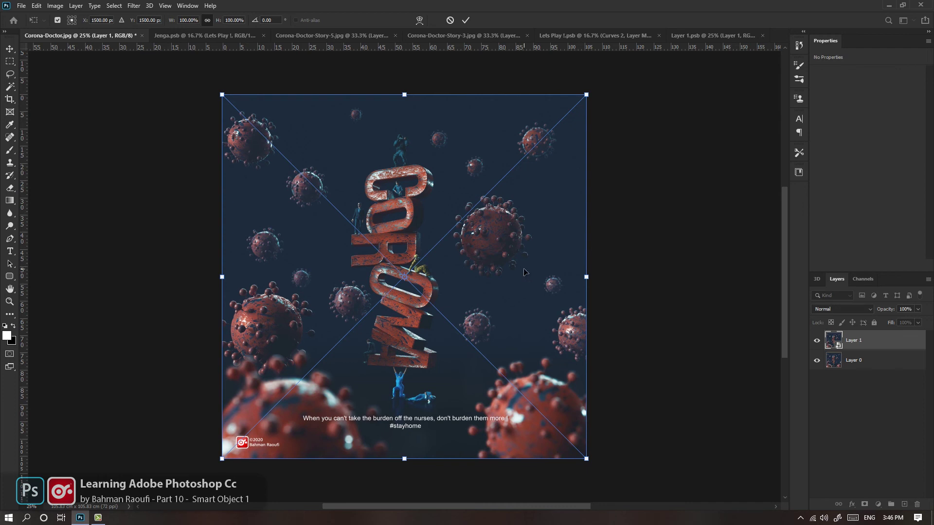
{"action": "key", "text": "Return"}
{"action": "left_click", "coordinate": [817, 341]}
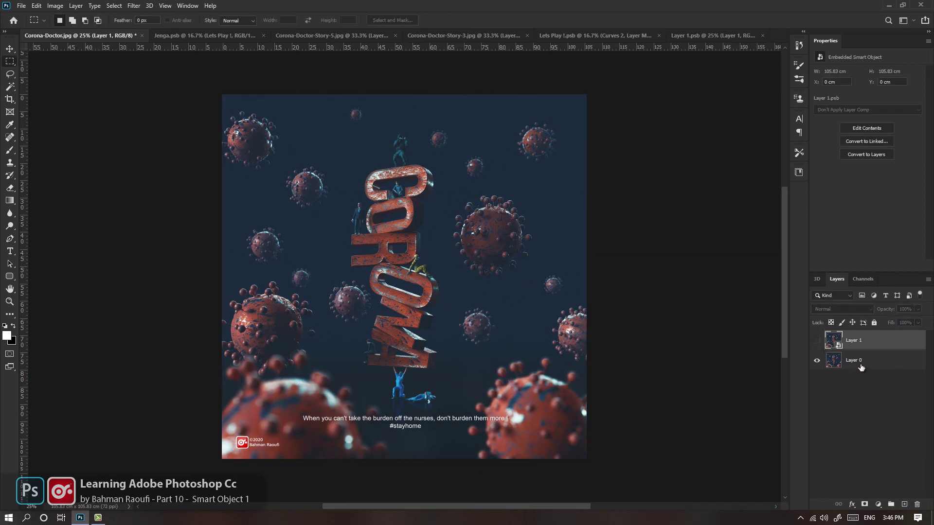
Scale the Layer 0 pixel layer down to about 39.6% around its centre.
{"action": "left_click", "coordinate": [862, 362]}
{"action": "key", "text": "ctrl+t"}
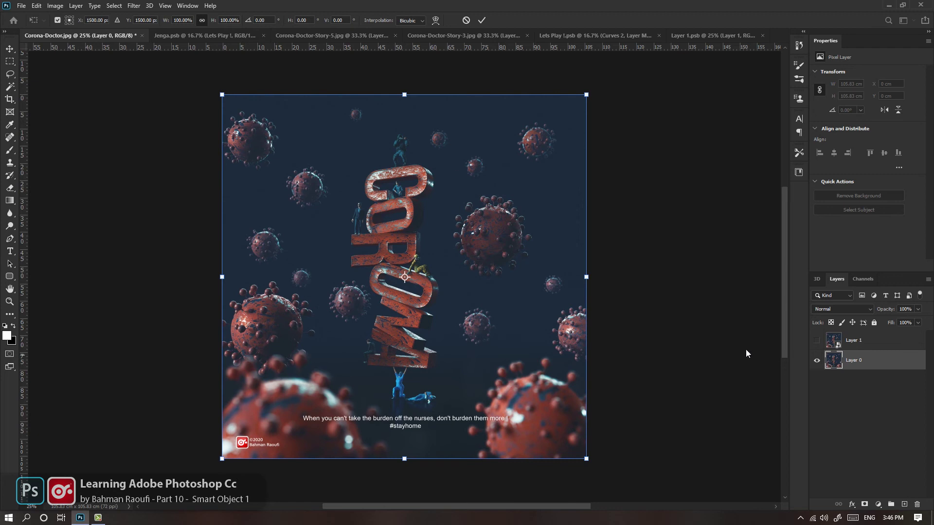
{"action": "left_click_drag", "start_coordinate": [586, 94], "coordinate": [476, 205]}
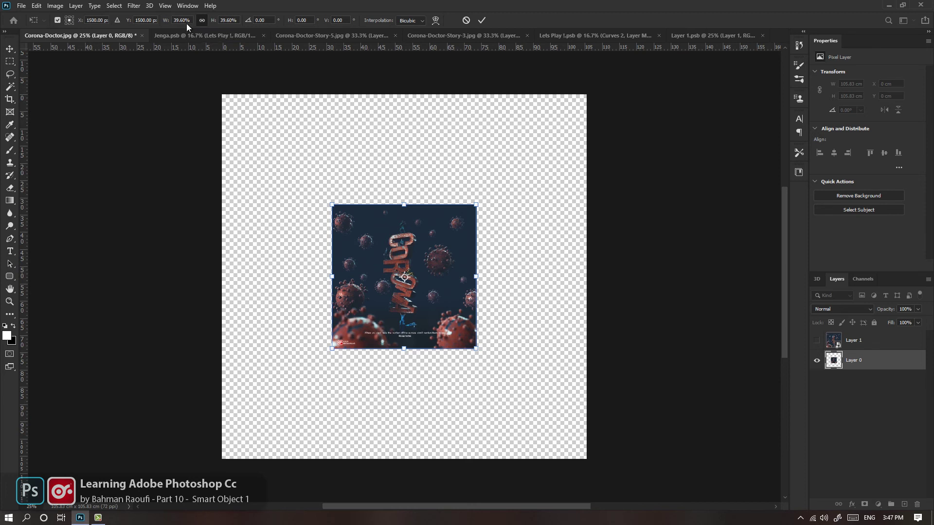
{"action": "key", "text": "Return"}
{"action": "key", "text": "m"}
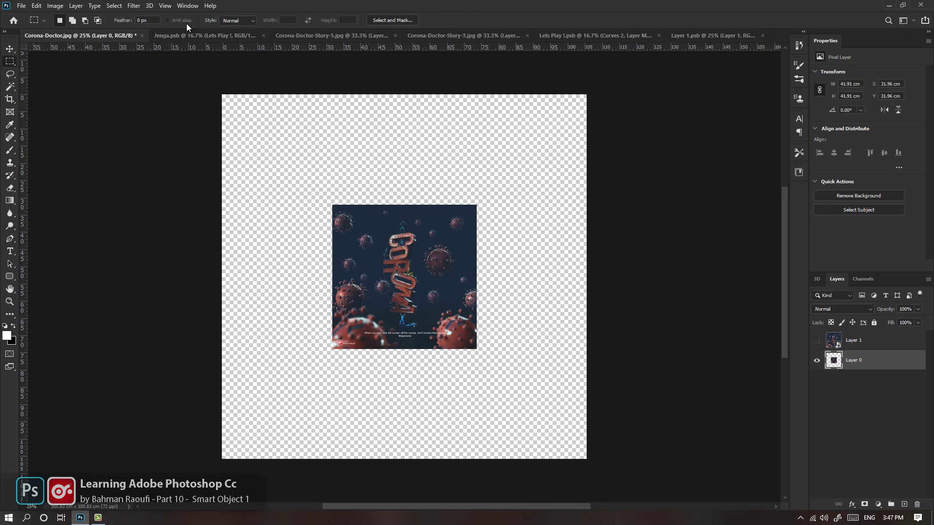
Check the reduced Layer 0's Free Transform scale values, and undo its reduction.
{"action": "key", "text": "ctrl+t"}
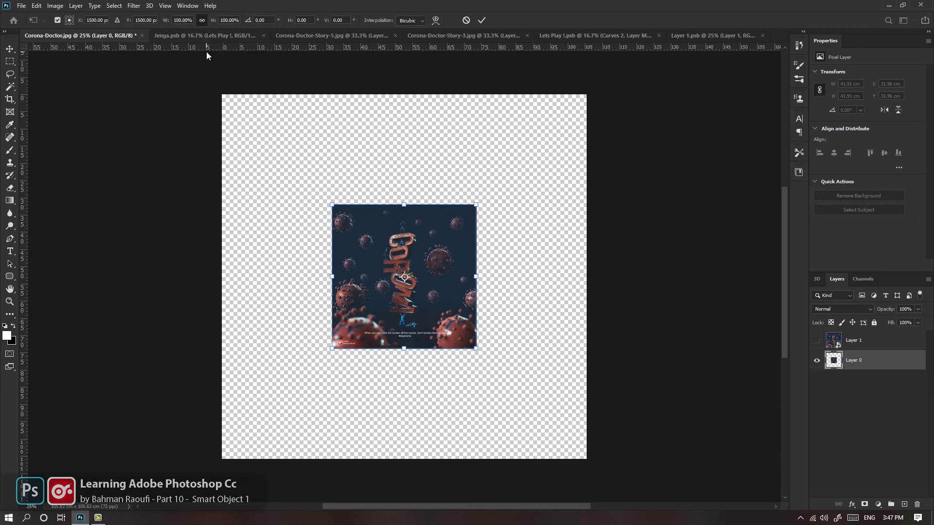
{"action": "key", "text": "Escape"}
{"action": "key", "text": "m"}
{"action": "key", "text": "ctrl+z"}
Scale the Layer 0 pixel layer down to about 28.4% around its centre and rotate it about 45°.
{"action": "key", "text": "ctrl+t"}
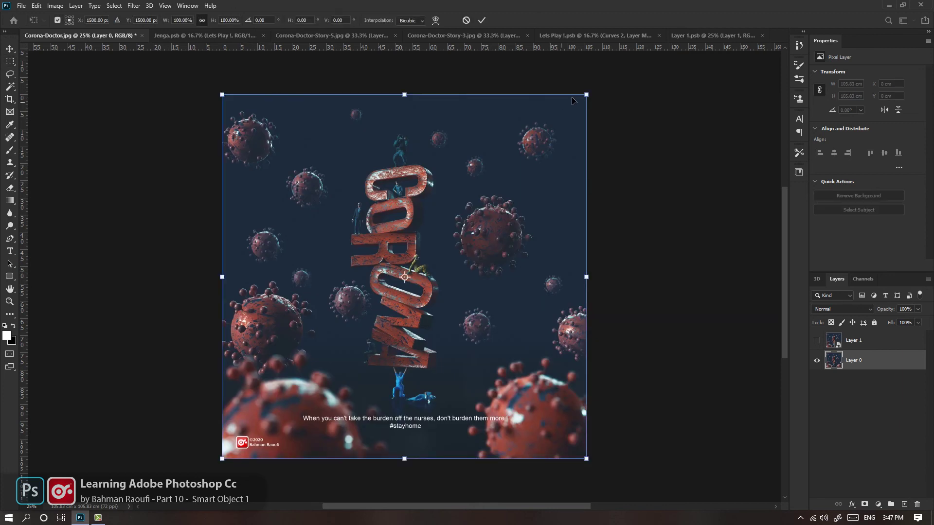
{"action": "left_click_drag", "start_coordinate": [585, 96], "coordinate": [443, 215]}
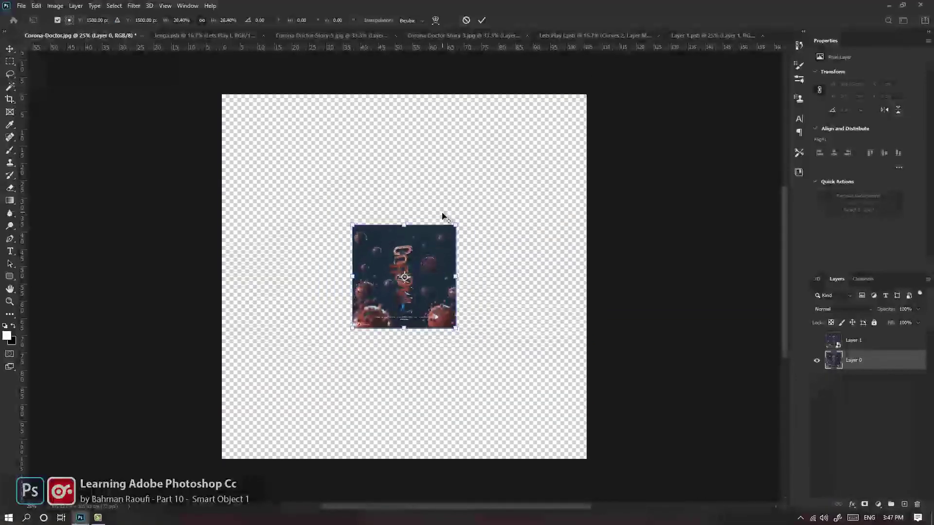
{"action": "left_click_drag", "start_coordinate": [471, 248], "coordinate": [476, 276]}
{"action": "key", "text": "Return"}
{"action": "key", "text": "m"}
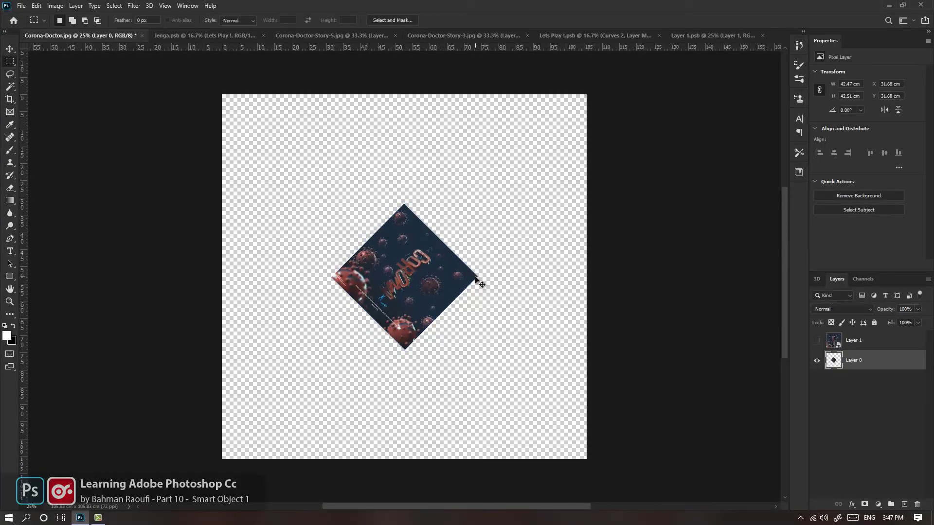
Check the rotated Layer 0's Free Transform scale and angle values, and undo its reduction and rotation.
{"action": "key", "text": "ctrl+t"}
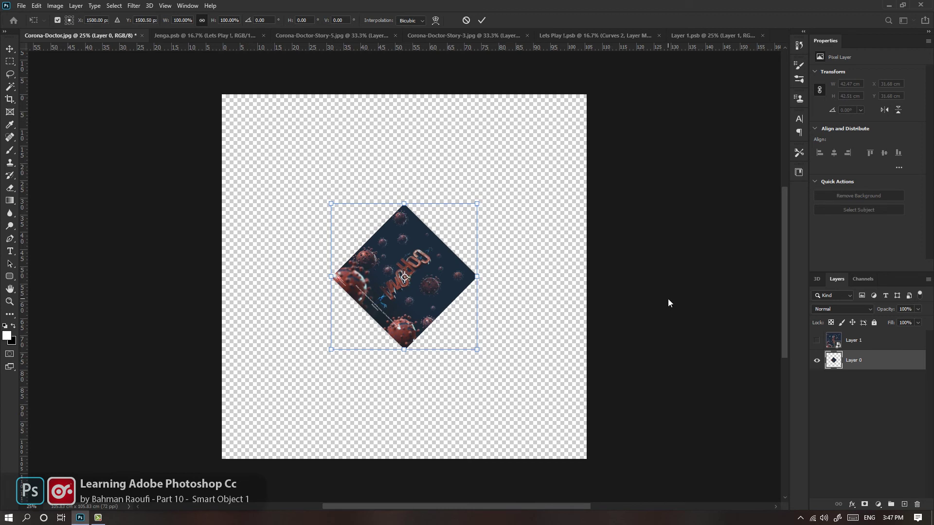
{"action": "key", "text": "Return"}
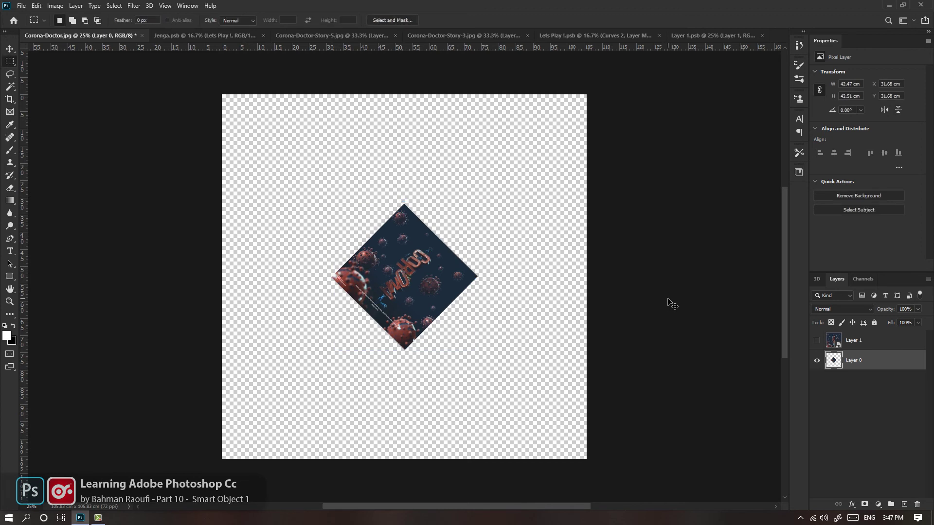
{"action": "key", "text": "ctrl+z"}
Show Layer 1 instead of Layer 0, and scale the smart object to about 15.47% with a rotation of about 59.43°.
{"action": "left_click", "coordinate": [817, 361]}
{"action": "left_click", "coordinate": [816, 340]}
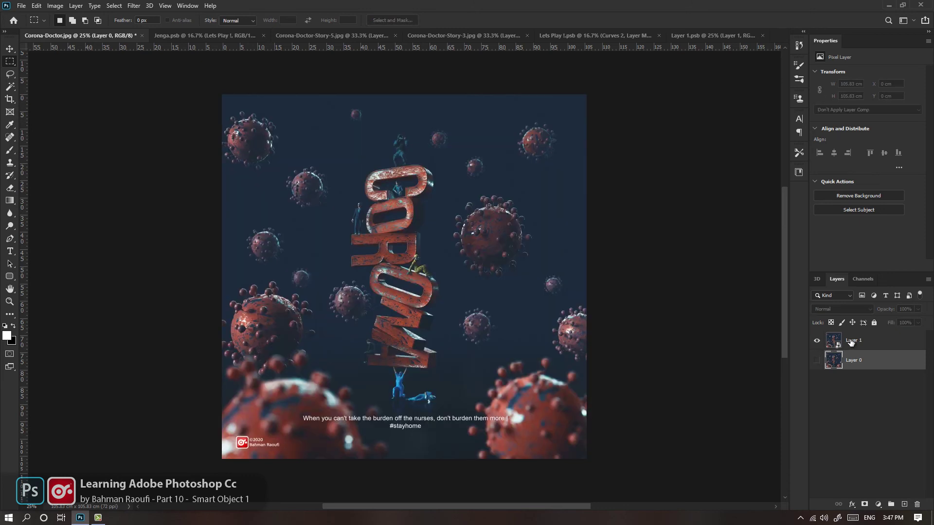
{"action": "left_click", "coordinate": [851, 342]}
{"action": "key", "text": "ctrl+t"}
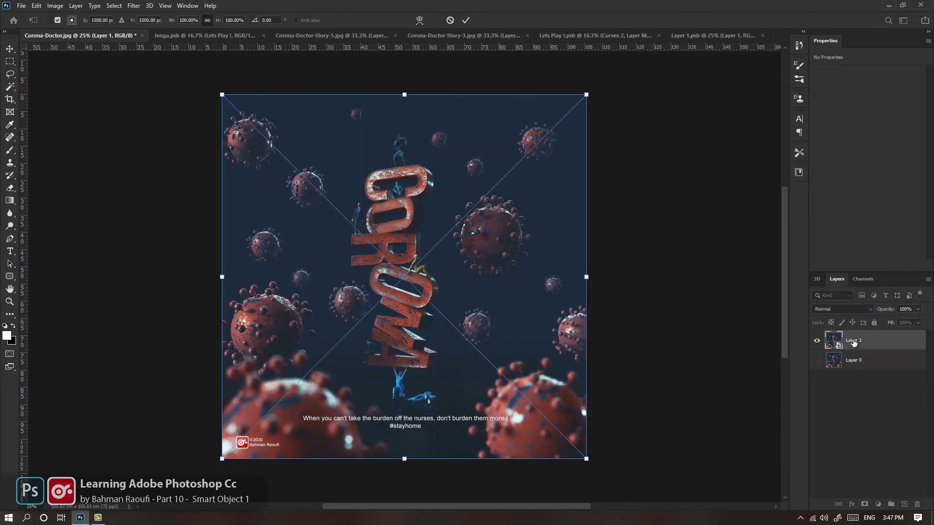
{"action": "left_click_drag", "start_coordinate": [589, 92], "coordinate": [469, 297]}
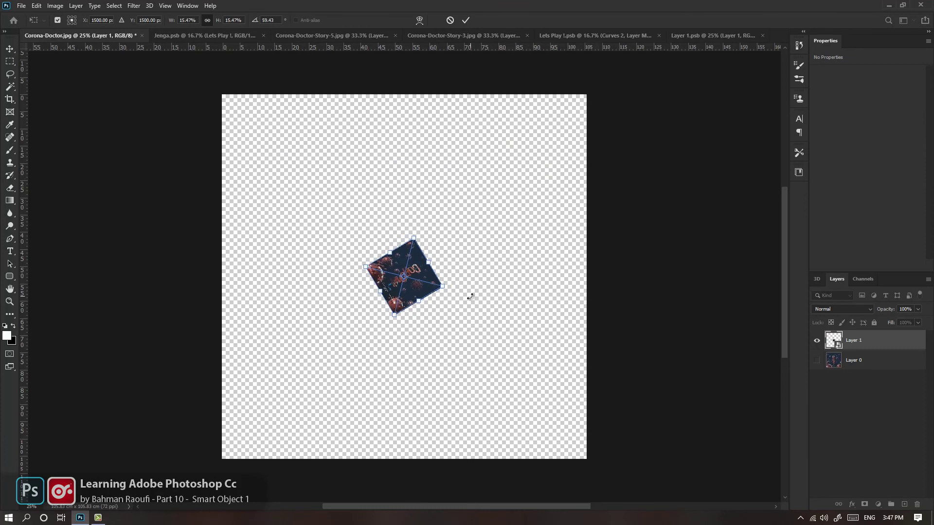
Warp the Layer 1 smart object by pulling its uppermost and rightmost corners outward into long points.
{"action": "right_click", "coordinate": [420, 272]}
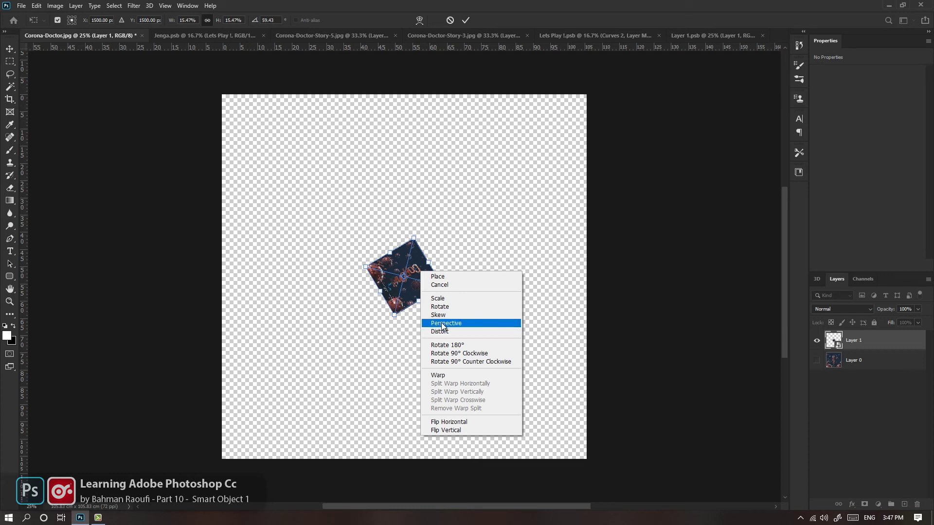
{"action": "left_click", "coordinate": [439, 375]}
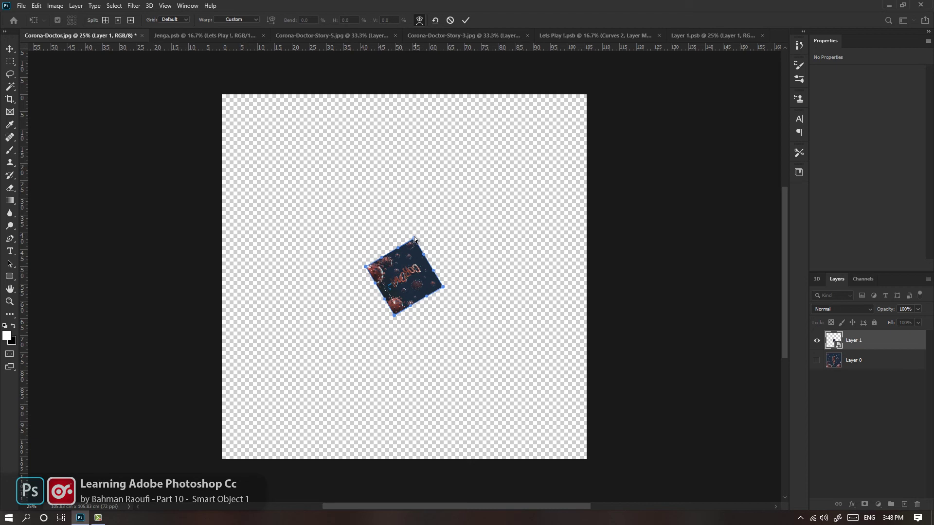
{"action": "left_click_drag", "start_coordinate": [414, 239], "coordinate": [426, 171]}
{"action": "left_click_drag", "start_coordinate": [443, 290], "coordinate": [476, 292]}
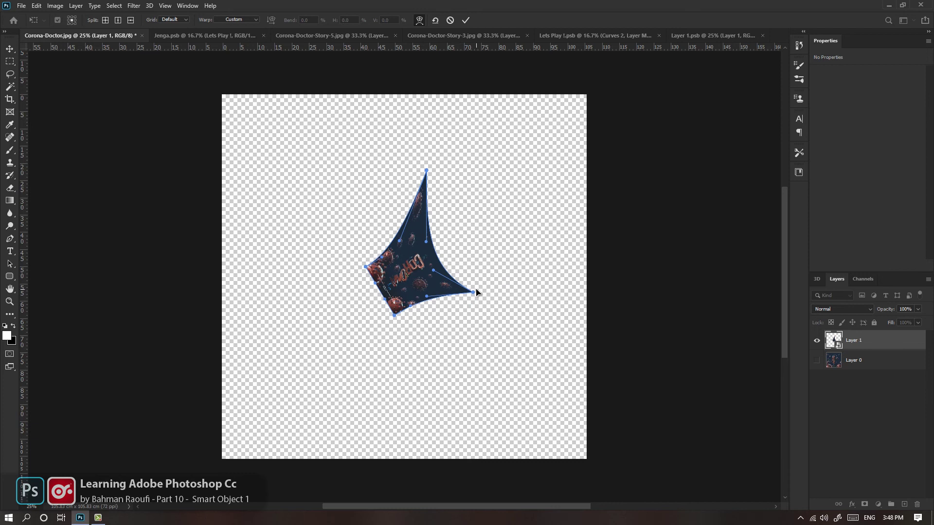
{"action": "key", "text": "Return"}
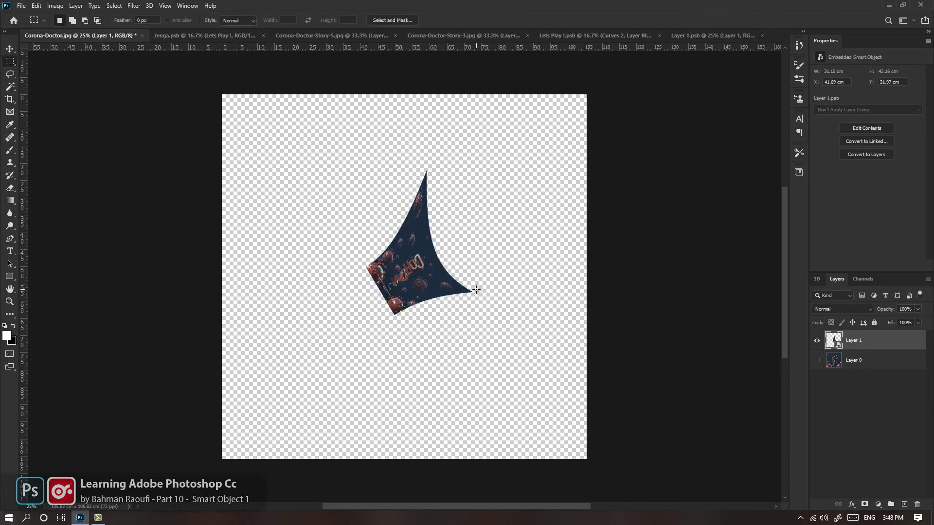
Reopen Layer 1's warp for editing and replace the custom shape with the Arc Lower preset.
{"action": "key", "text": "ctrl+t"}
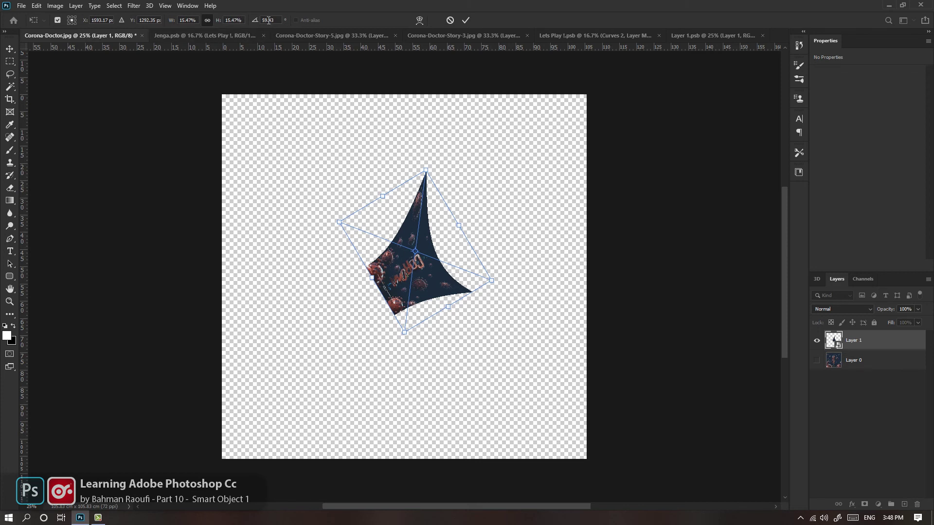
{"action": "left_click", "coordinate": [419, 20]}
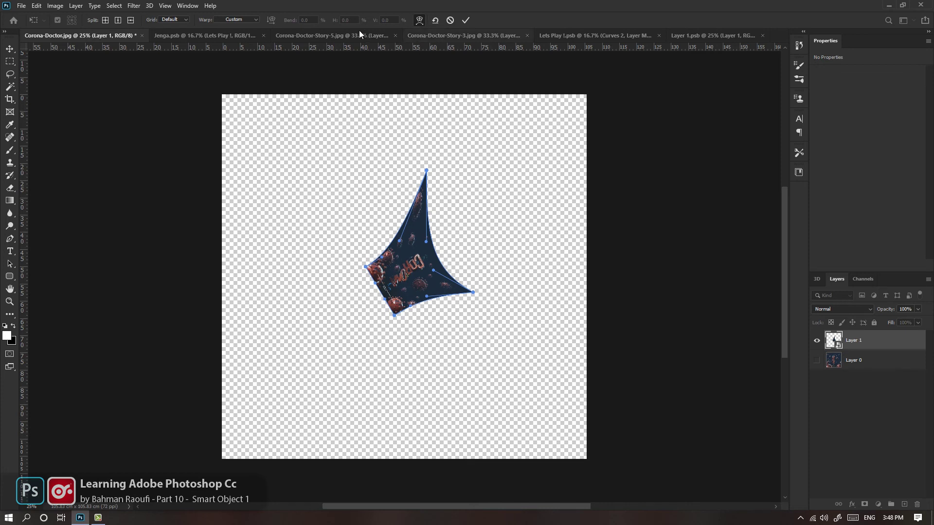
{"action": "left_click", "coordinate": [249, 21]}
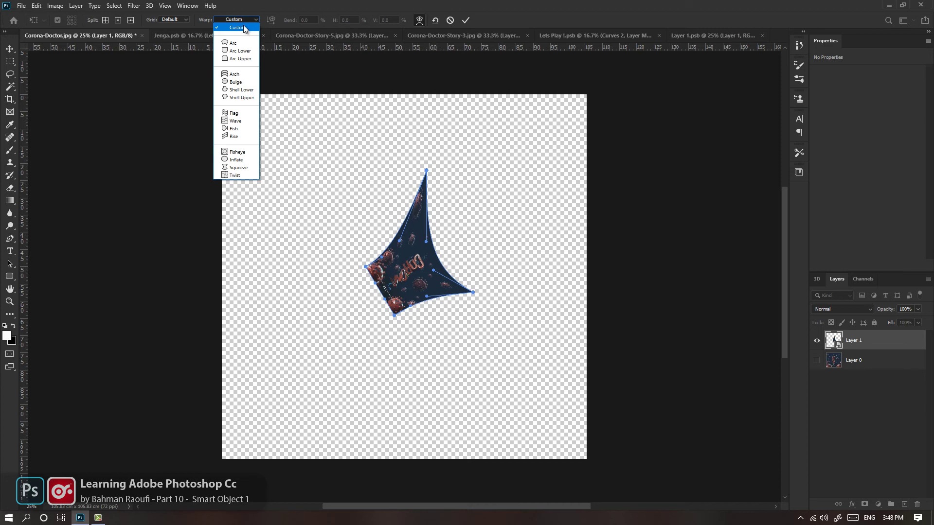
{"action": "left_click", "coordinate": [242, 51]}
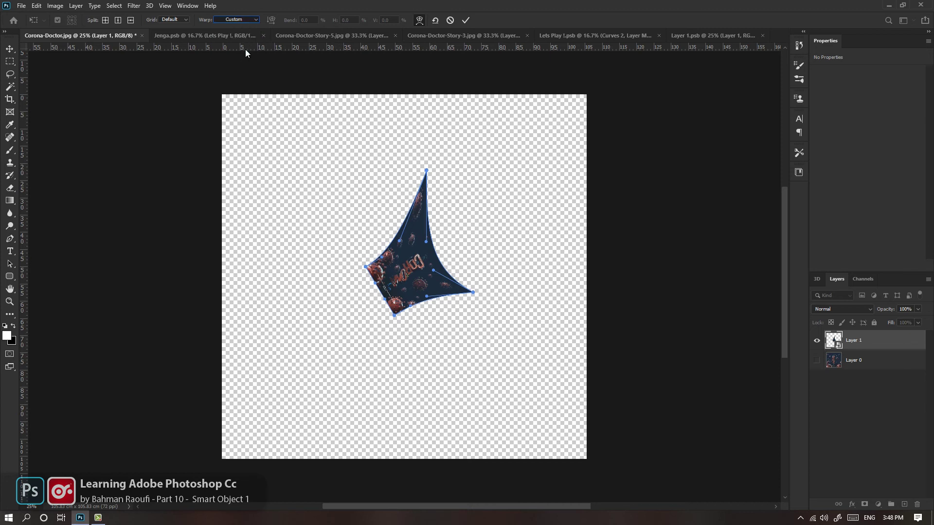
{"action": "key", "text": "Return"}
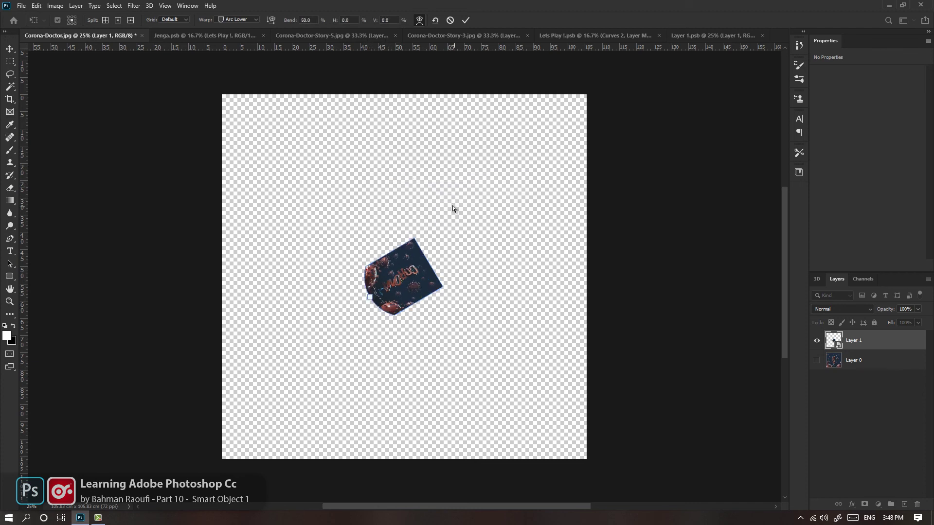
Reset Layer 1's warp to the undistorted shape and set its rotation angle to 0°.
{"action": "left_click", "coordinate": [436, 21]}
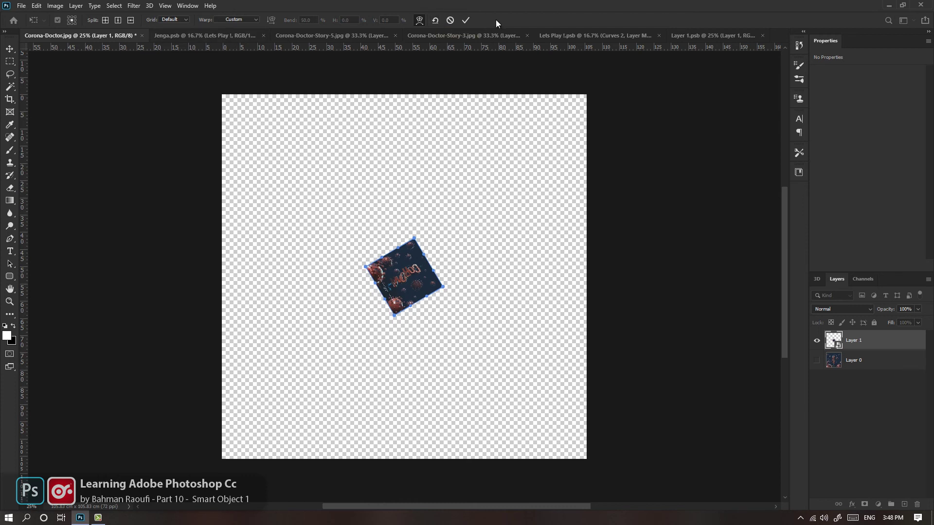
{"action": "left_click", "coordinate": [465, 20]}
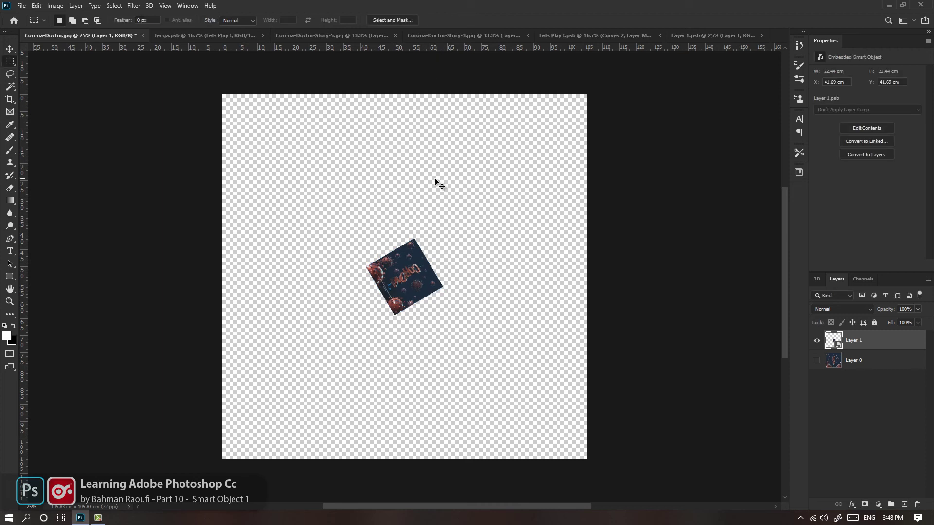
{"action": "key", "text": "ctrl+t"}
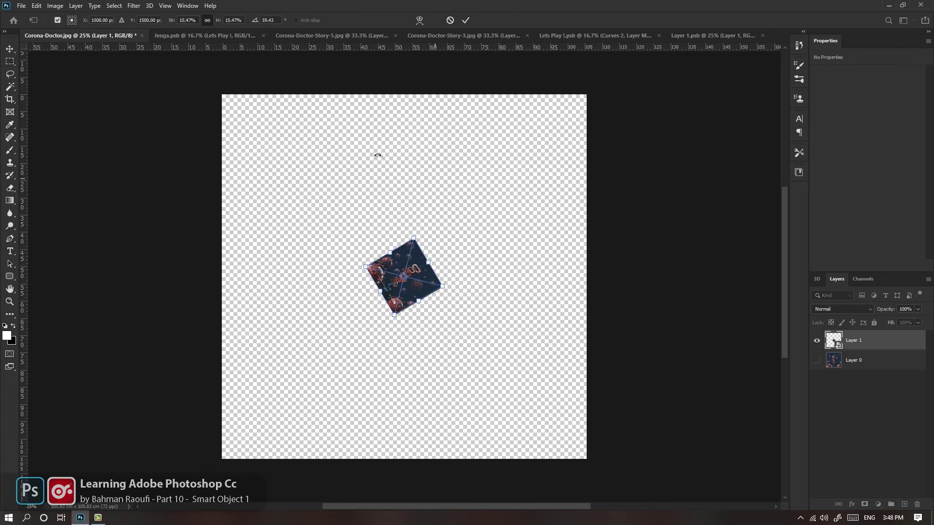
{"action": "left_click", "coordinate": [253, 21]}
{"action": "type", "text": "0"}
{"action": "key", "text": "Return"}
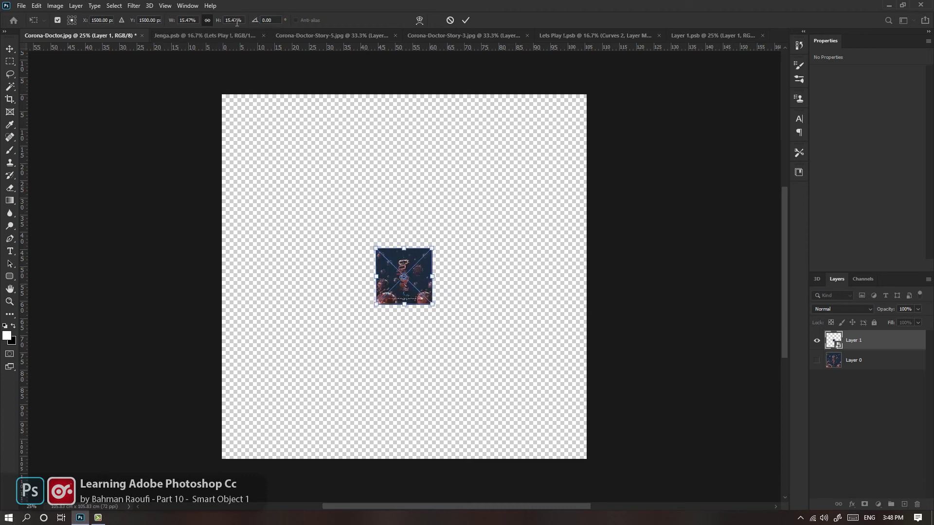
Set Layer 1's scale back to 100% with linked proportions and commit the transform.
{"action": "double_click", "coordinate": [238, 21]}
{"action": "type", "text": "100"}
{"action": "key", "text": "Return"}
{"action": "key", "text": "Return"}
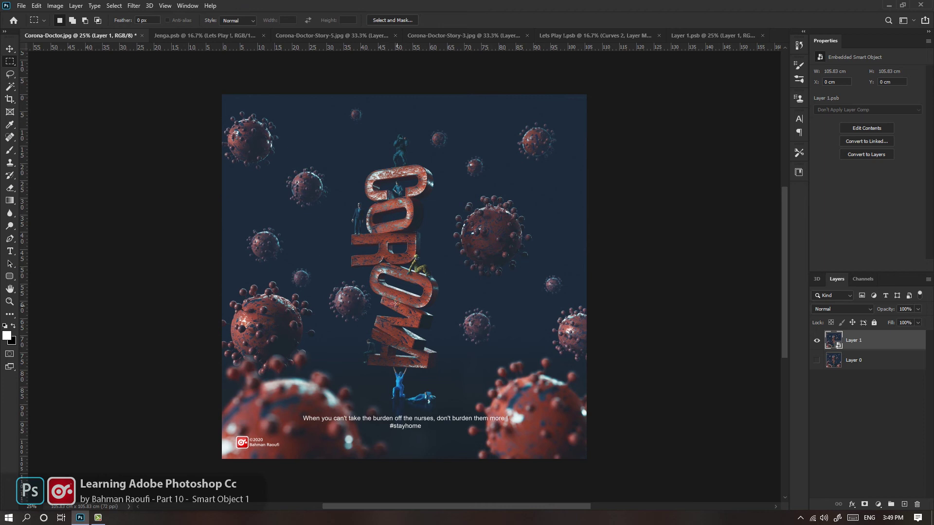
Add the white text "ADOBE" in 72 pt Nauman Light beside the middle of the CORONA lettering.
{"action": "key", "text": "t"}
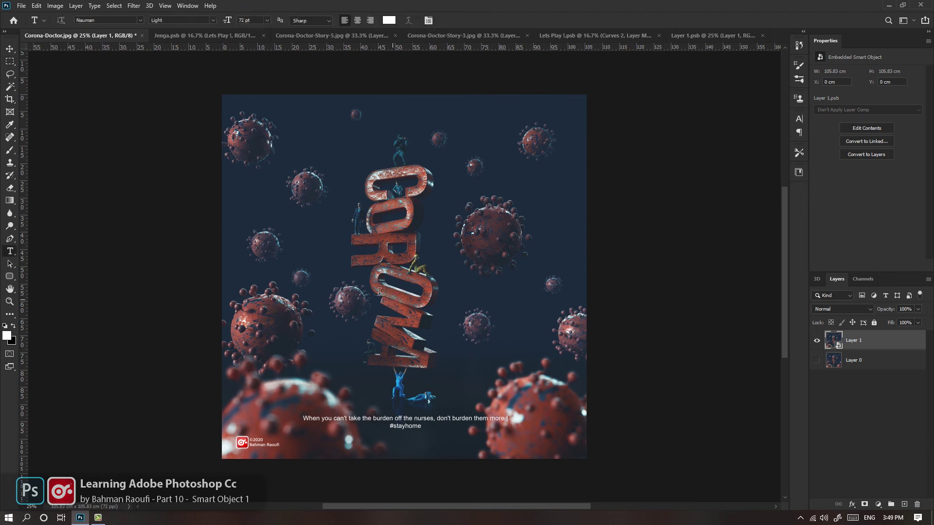
{"action": "left_click", "coordinate": [333, 272]}
{"action": "type", "text": "ADOBE"}
{"action": "key", "text": "ctrl+Return"}
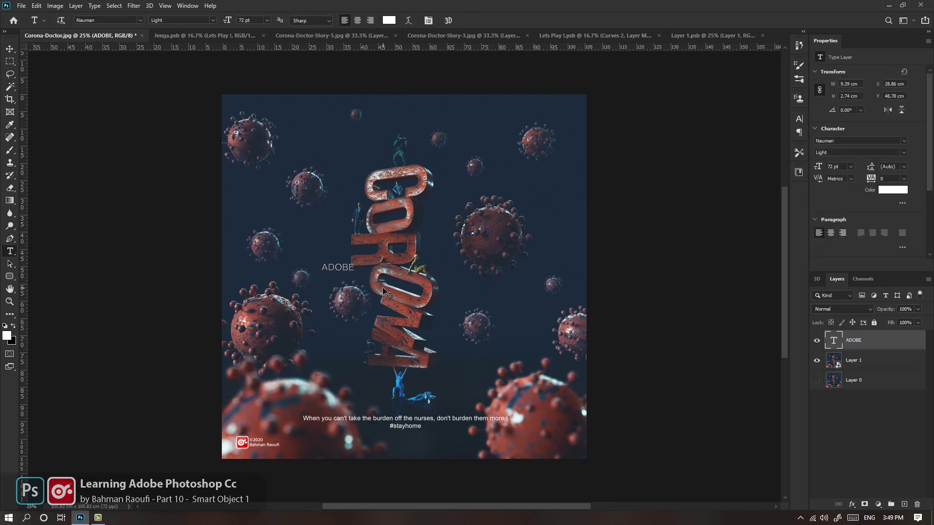
Enlarge the ADOBE text to about 444.81 pt and place it across the middle of the poster.
{"action": "key", "text": "ctrl+t"}
{"action": "left_click_drag", "start_coordinate": [354, 262], "coordinate": [523, 170]}
{"action": "left_click_drag", "start_coordinate": [456, 247], "coordinate": [440, 267]}
{"action": "key", "text": "Return"}
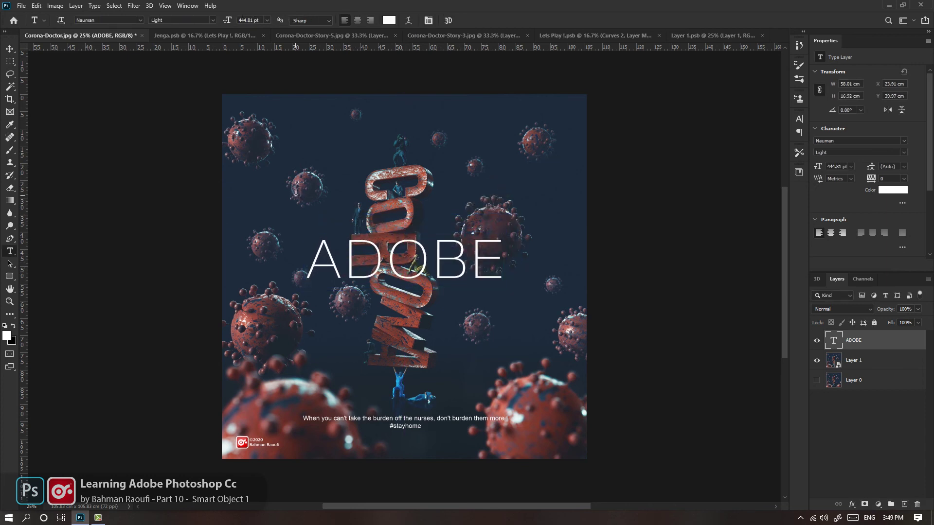
Change the ADOBE text's font style to Black and move it slightly down to centre it on the poster.
{"action": "left_click", "coordinate": [212, 19]}
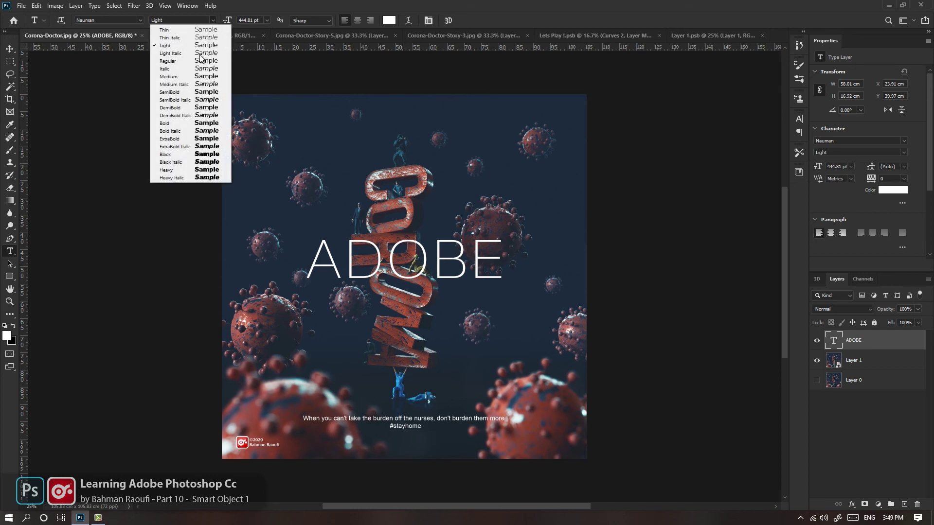
{"action": "left_click", "coordinate": [179, 155]}
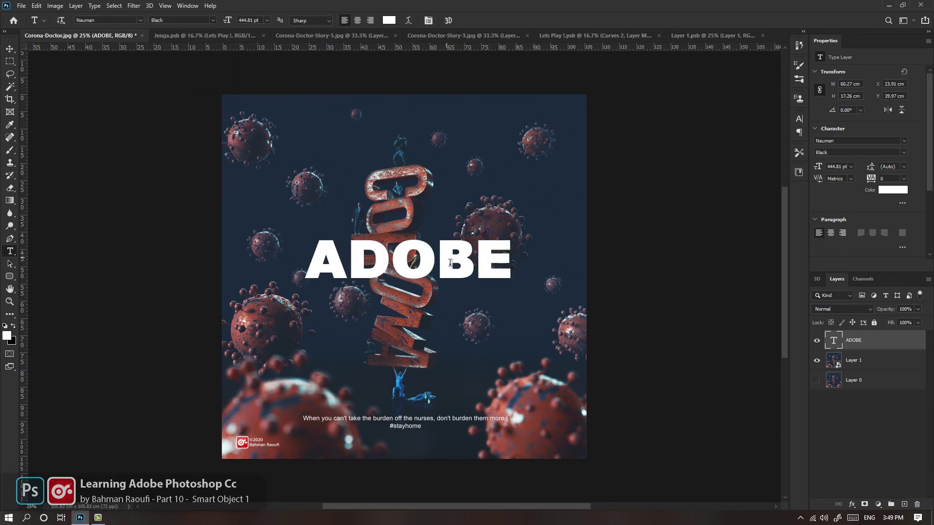
{"action": "left_click_drag", "start_coordinate": [441, 274], "coordinate": [429, 284]}
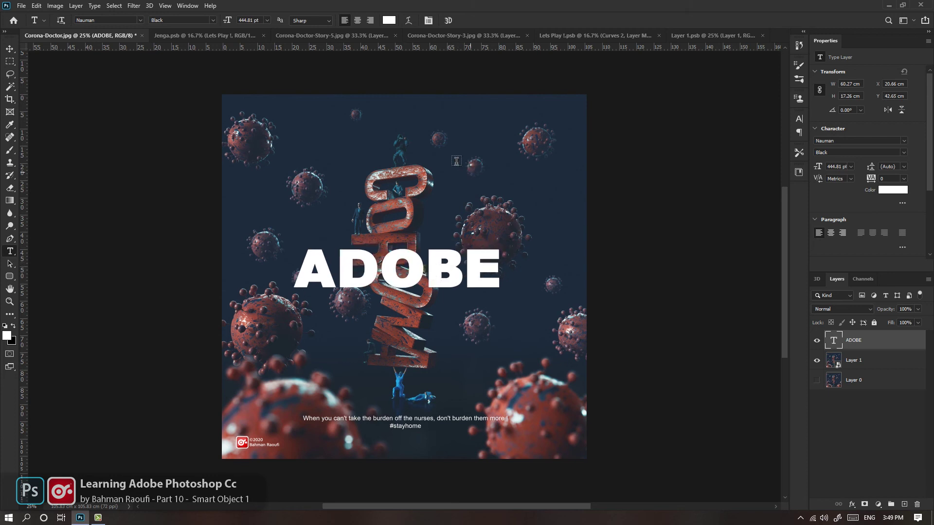
Apply a Gaussian Blur with a 72.6-pixel radius to the ADOBE text, converting it to a smart object.
{"action": "left_click", "coordinate": [135, 6]}
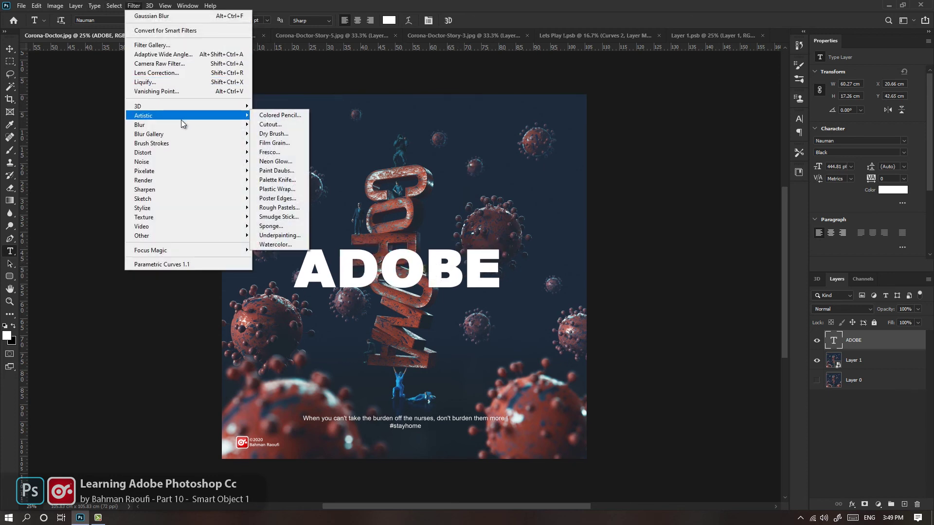
{"action": "mouse_move", "coordinate": [229, 125]}
{"action": "left_click", "coordinate": [289, 162]}
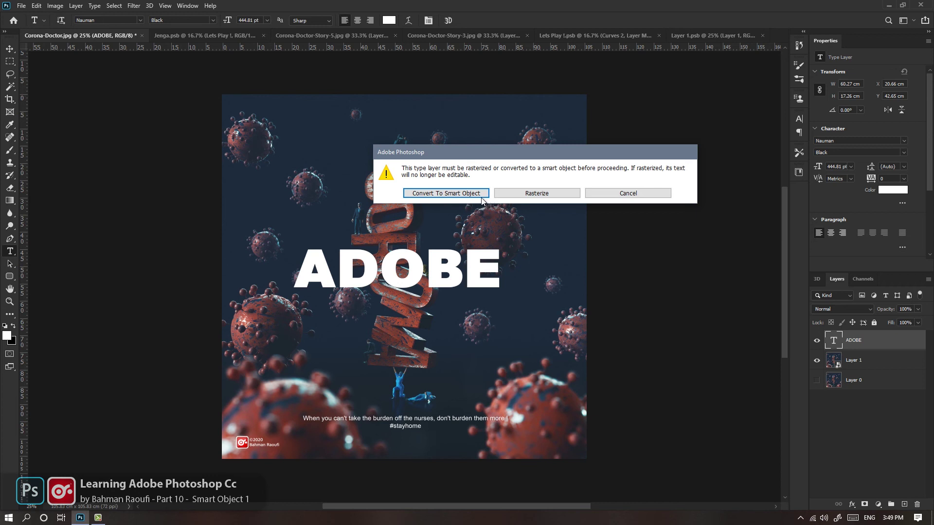
{"action": "left_click", "coordinate": [464, 194]}
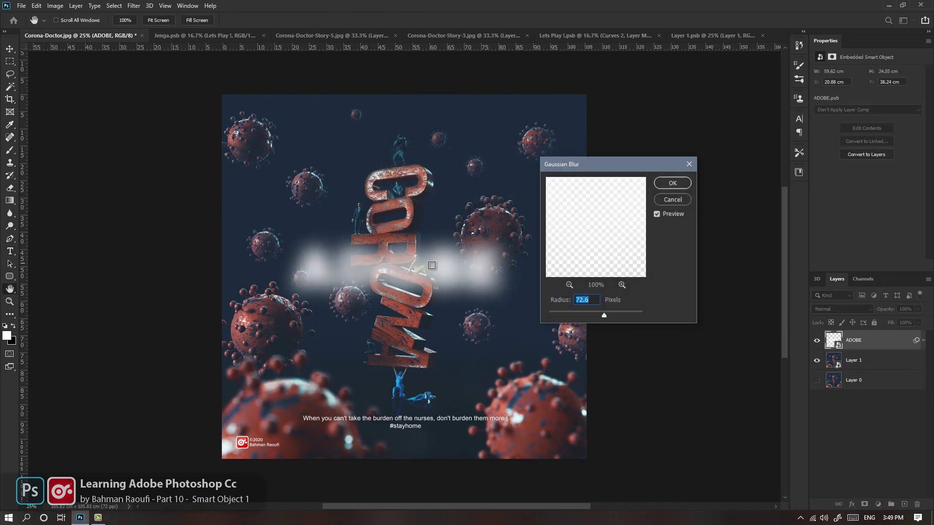
{"action": "left_click", "coordinate": [672, 188]}
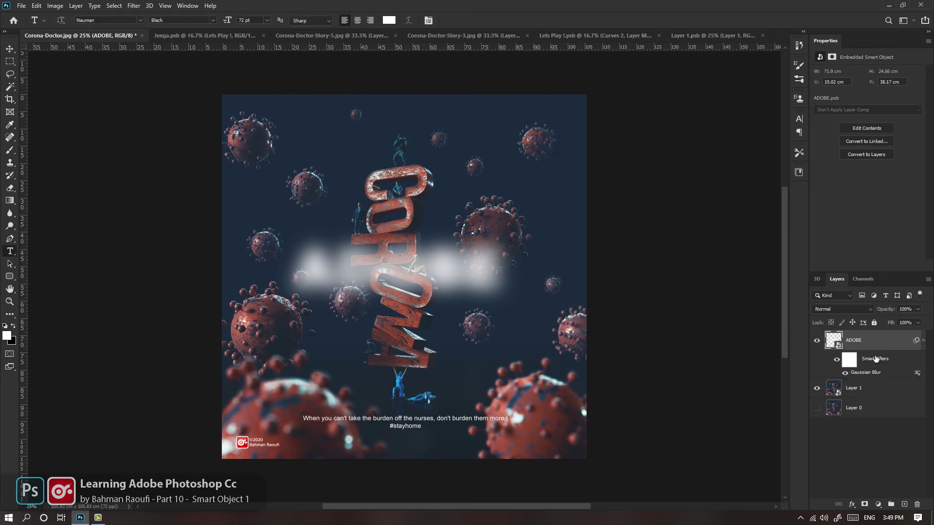
Duplicate the blurred ADOBE layer without its smart filters to form a glow, and hide the sharp copy.
{"action": "key", "text": "ctrl+j"}
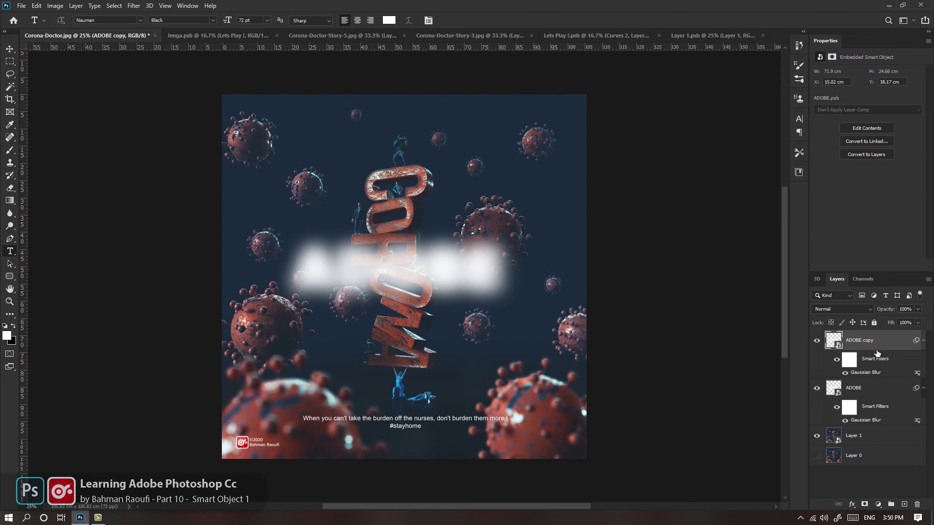
{"action": "left_click_drag", "start_coordinate": [866, 364], "coordinate": [917, 500]}
{"action": "left_click_drag", "start_coordinate": [917, 501], "coordinate": [917, 501]}
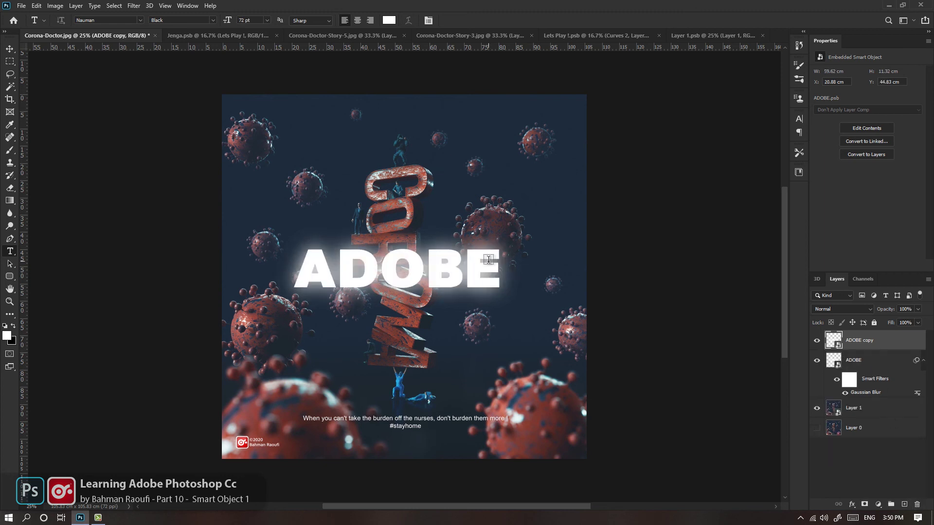
{"action": "left_click", "coordinate": [818, 341]}
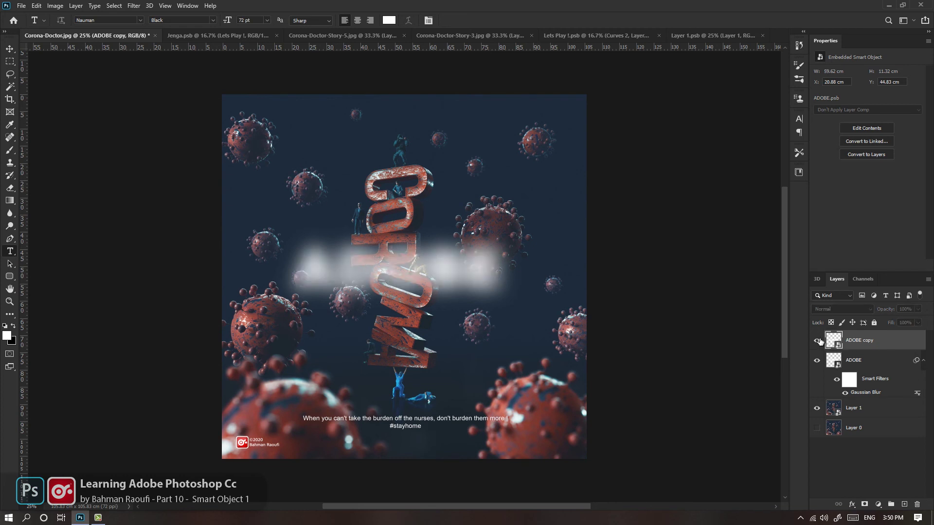
Show the sharp ADOBE copy, open its smart object contents and change the text to "vohuman".
{"action": "left_click", "coordinate": [818, 341]}
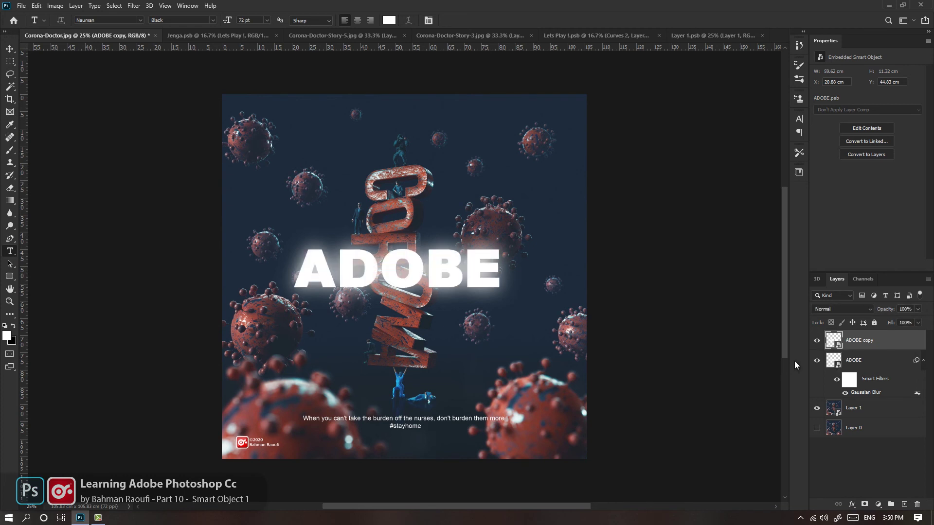
{"action": "double_click", "coordinate": [834, 342]}
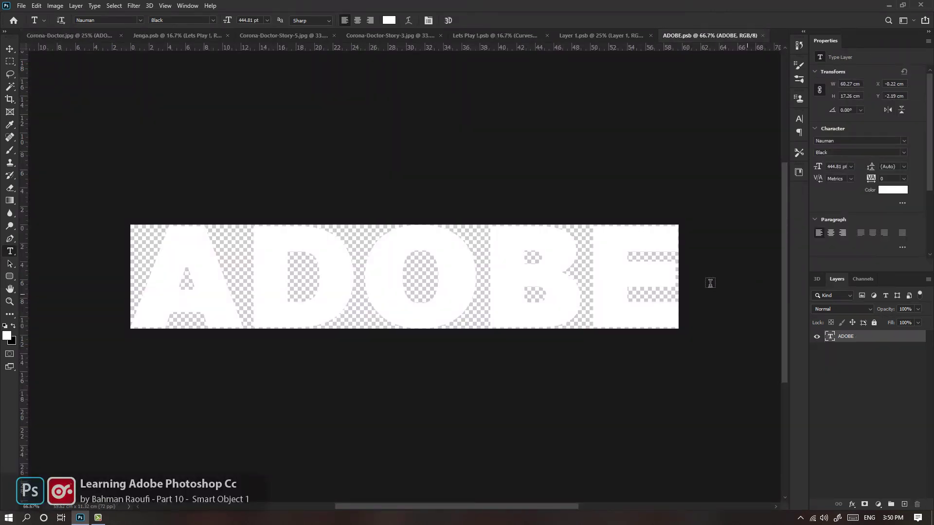
{"action": "left_click", "coordinate": [475, 287]}
{"action": "key", "text": "ctrl"}
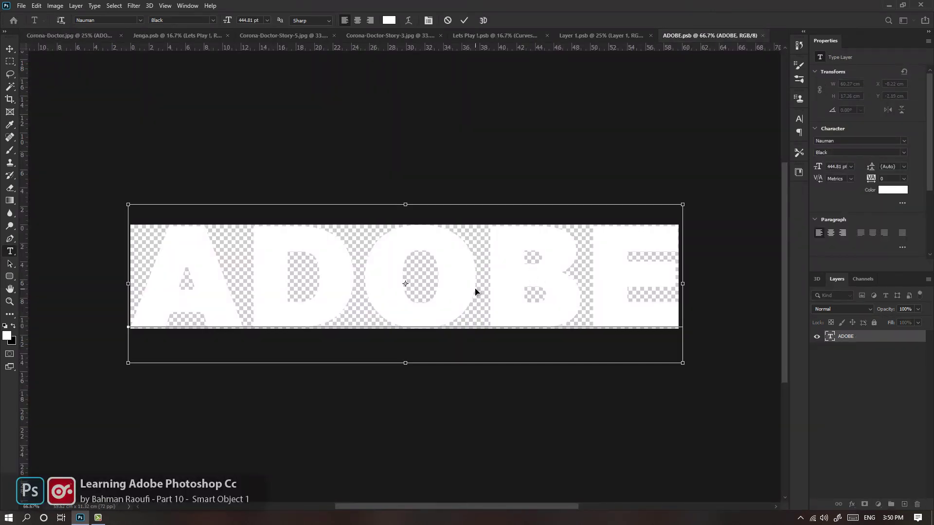
{"action": "key", "text": "ctrl+a"}
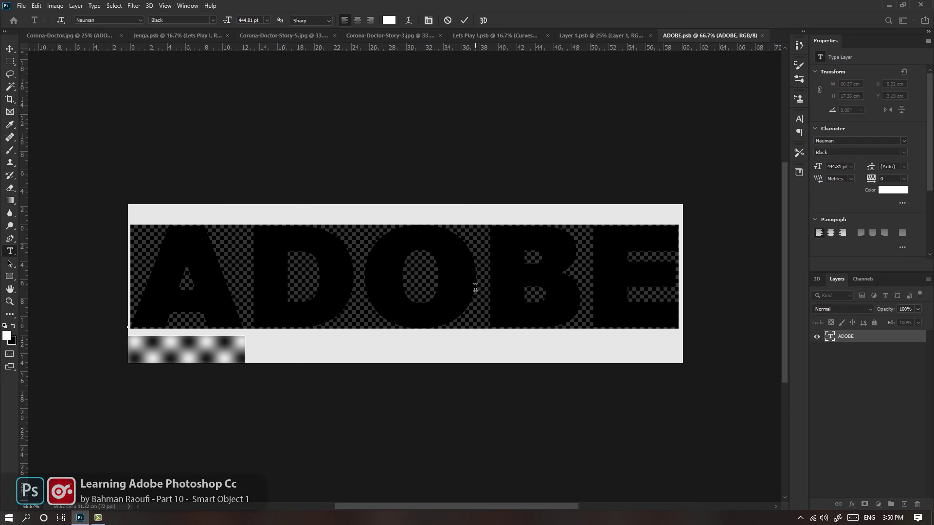
{"action": "type", "text": "vohuma"}
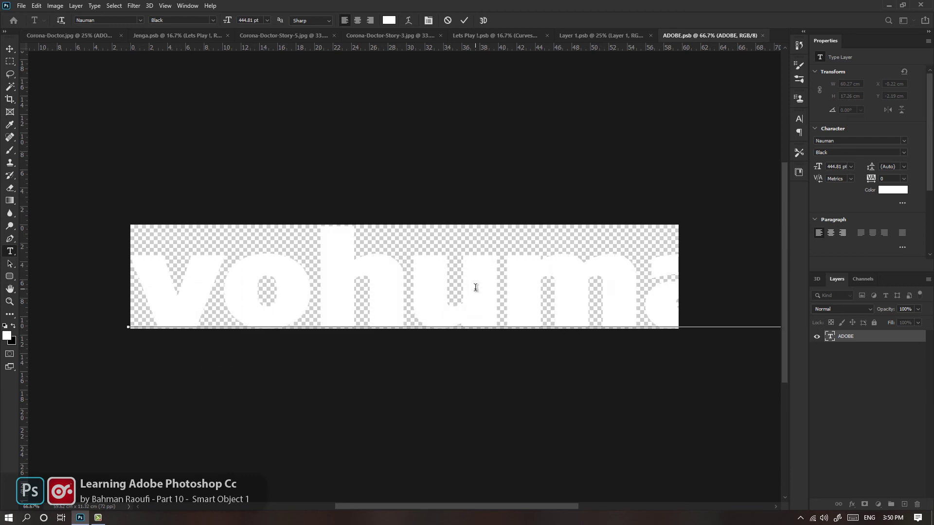
{"action": "key", "text": "ctrl+Return"}
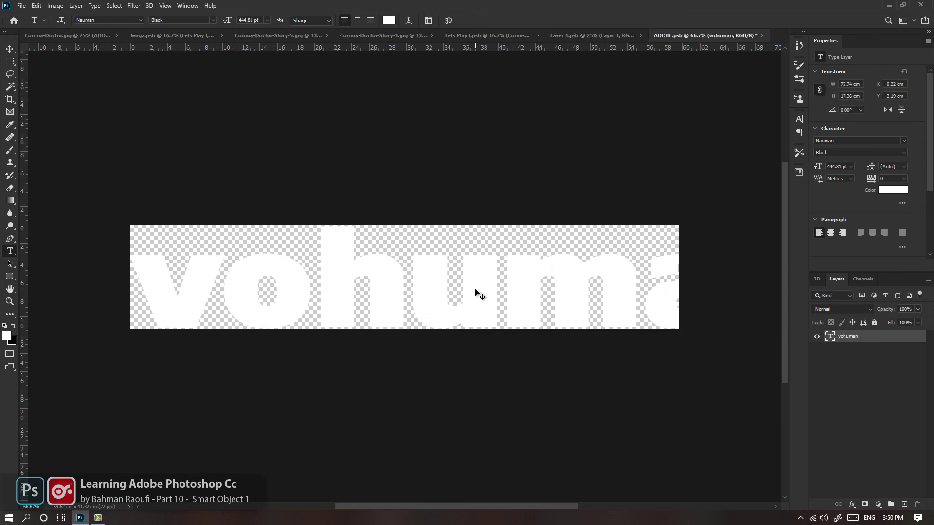
Scale the vohuman text to about 78.27% so it fits the canvas, save the contents and return to the Corona-Doctor poster.
{"action": "key", "text": "ctrl+t"}
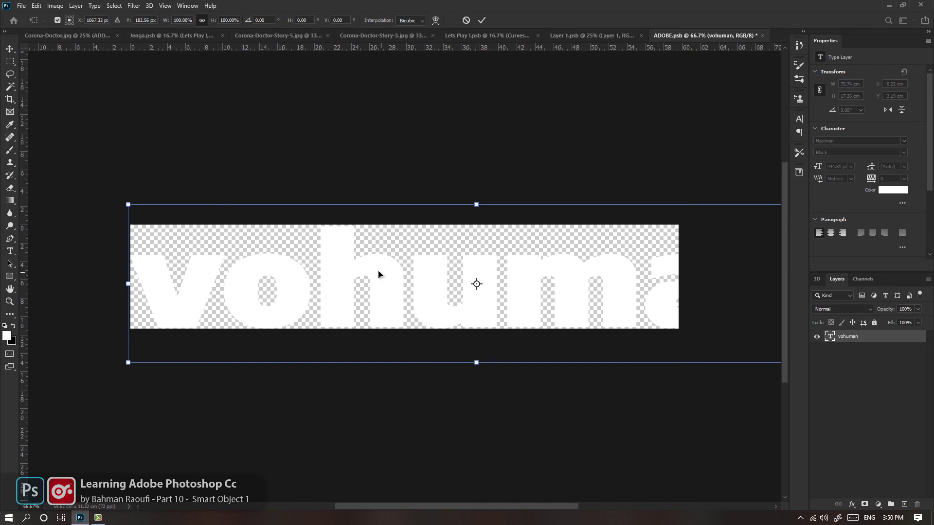
{"action": "left_click_drag", "start_coordinate": [136, 211], "coordinate": [221, 231]}
{"action": "left_click_drag", "start_coordinate": [392, 302], "coordinate": [375, 288]}
{"action": "left_click_drag", "start_coordinate": [664, 217], "coordinate": [676, 214]}
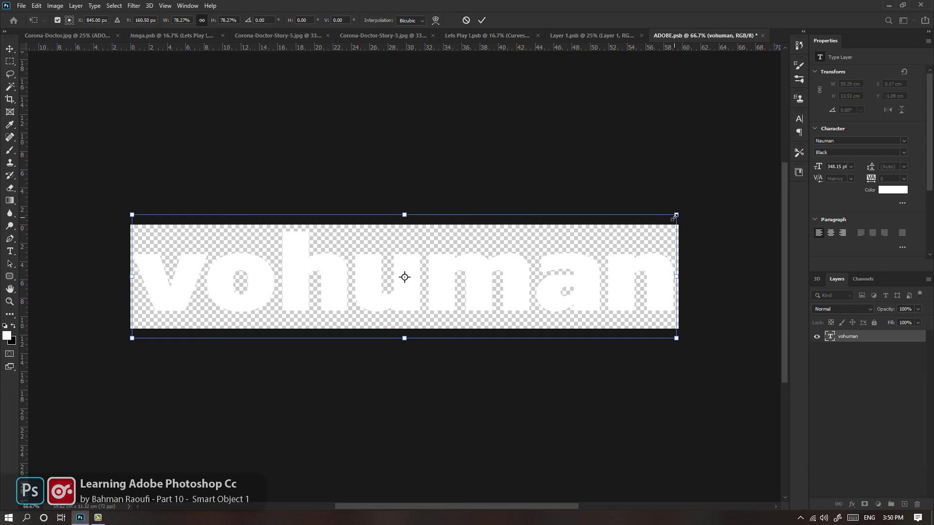
{"action": "key", "text": "Return"}
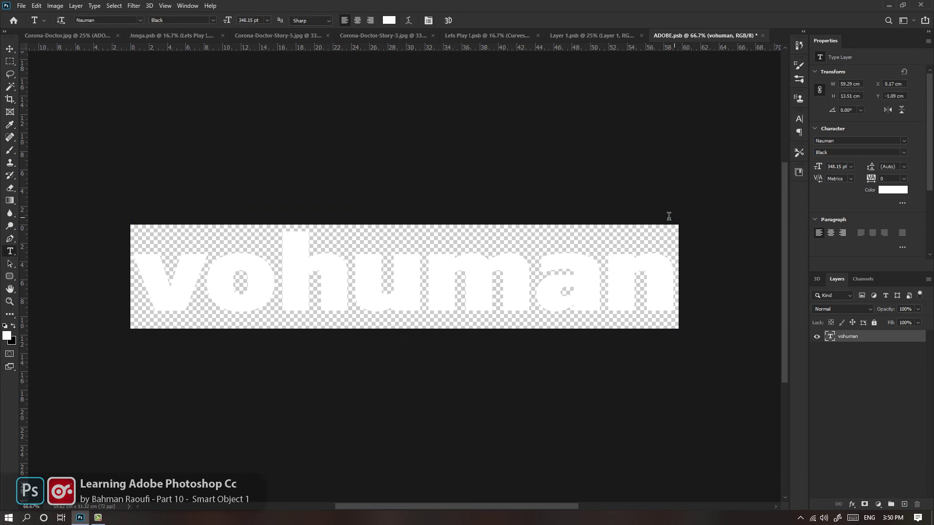
{"action": "key", "text": "ctrl+s"}
{"action": "left_click", "coordinate": [64, 37]}
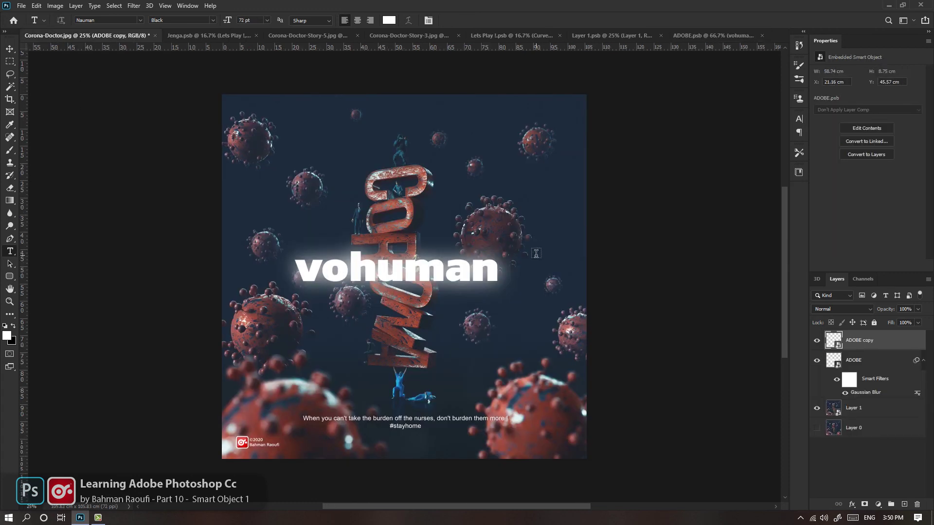
Compare the text glow by switching the sharp copy and the ADOBE layer's smart filters off and back on.
{"action": "left_click", "coordinate": [817, 341]}
{"action": "left_click", "coordinate": [837, 380]}
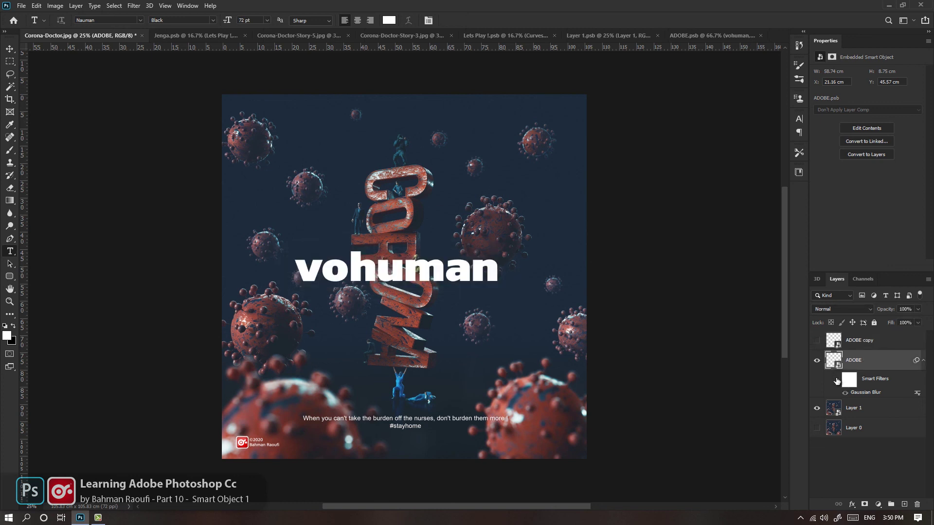
{"action": "left_click", "coordinate": [837, 380]}
{"action": "left_click", "coordinate": [817, 341]}
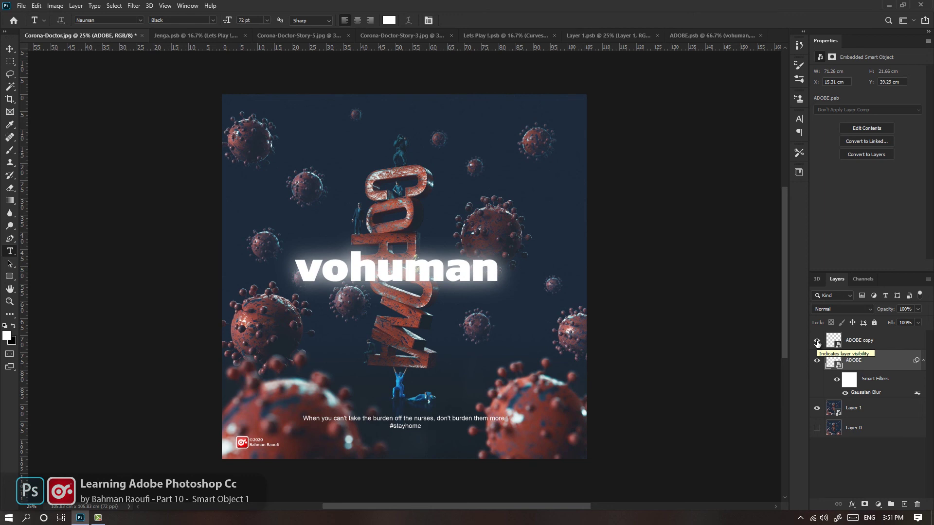
Delete the blurred ADOBE layer, and undo the edits back to the plain, unblurred ADOBE type layer.
{"action": "key", "text": "Delete"}
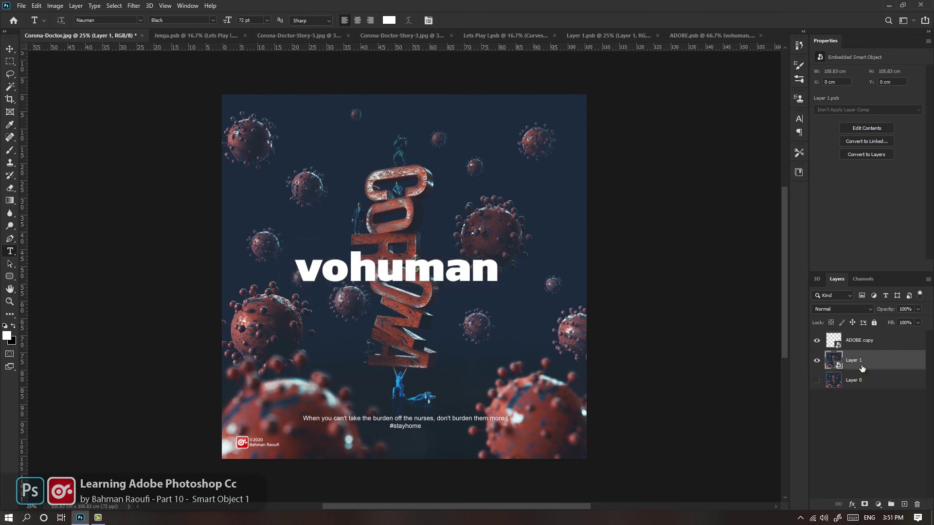
{"action": "left_click", "coordinate": [861, 343]}
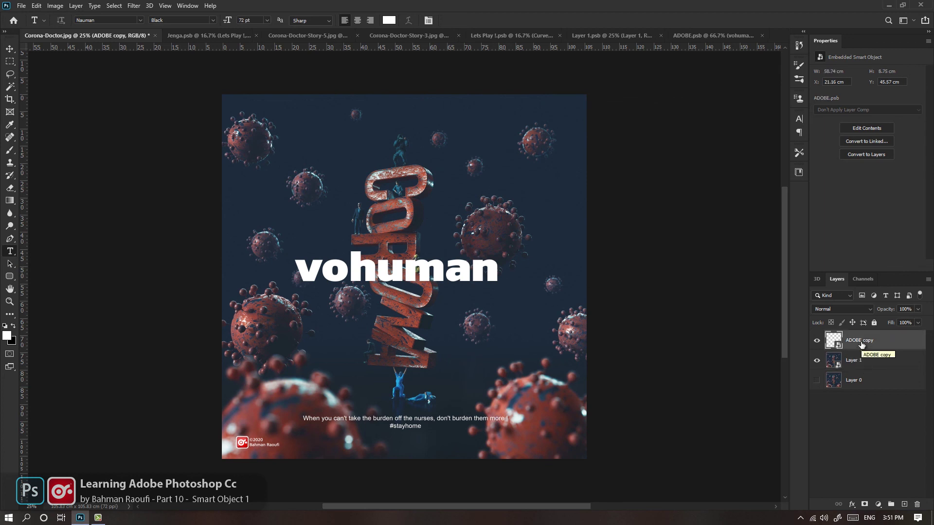
{"action": "key", "text": "ctrl+z"}
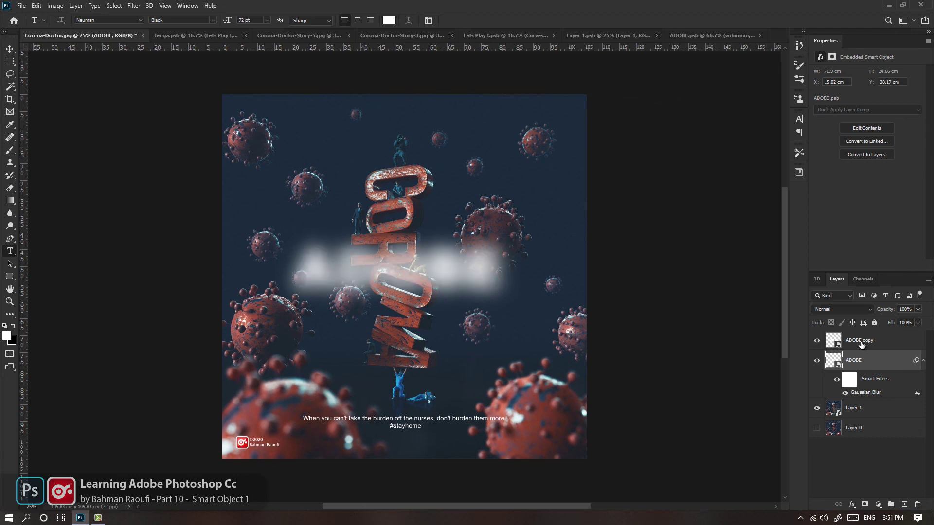
{"action": "key", "text": "ctrl+z"}
{"action": "key", "text": "ctrl+z"}
{"action": "key", "text": "ctrl+z"}
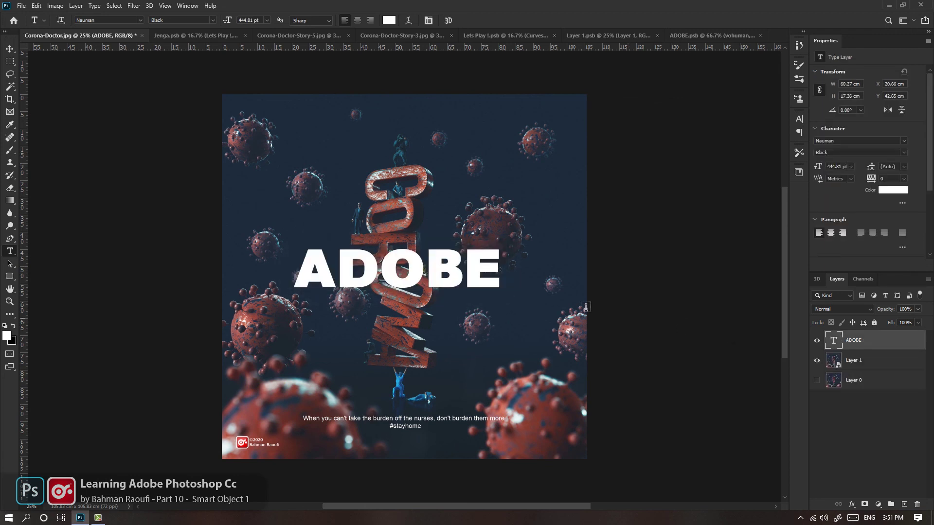
Check which transform options are available for the live ADOBE type layer, leaving the text untransformed.
{"action": "key", "text": "ctrl+t"}
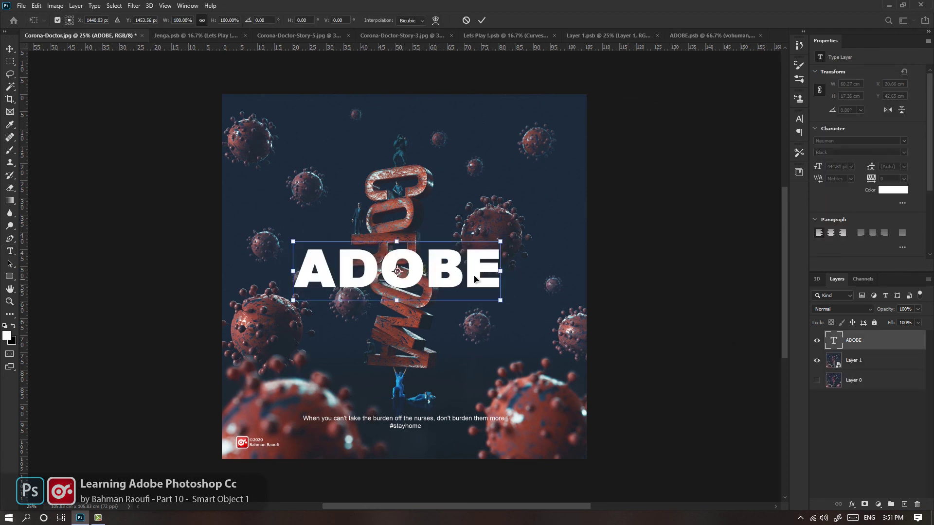
{"action": "right_click", "coordinate": [466, 264]}
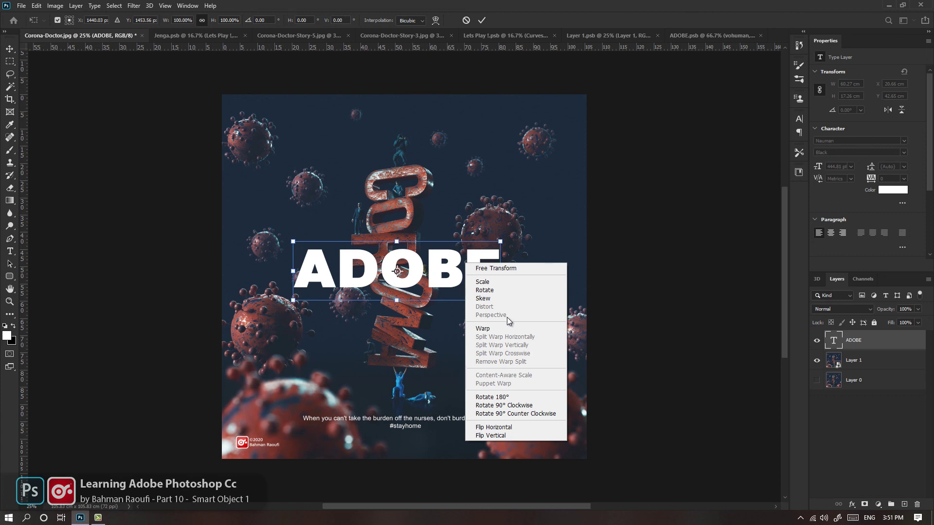
{"action": "key", "text": "Escape"}
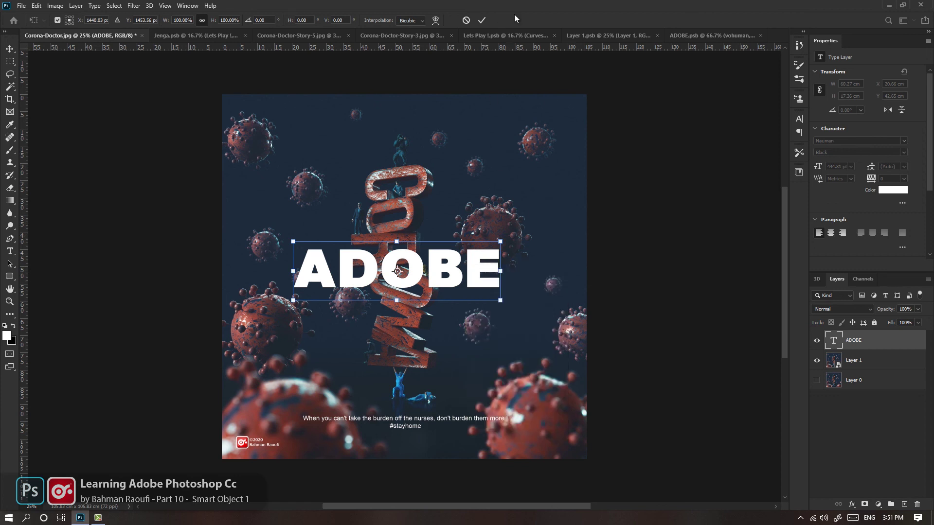
{"action": "key", "text": "Return"}
Convert the ADOBE text to a smart object and warp its upper-right corner well upwards.
{"action": "right_click", "coordinate": [877, 338]}
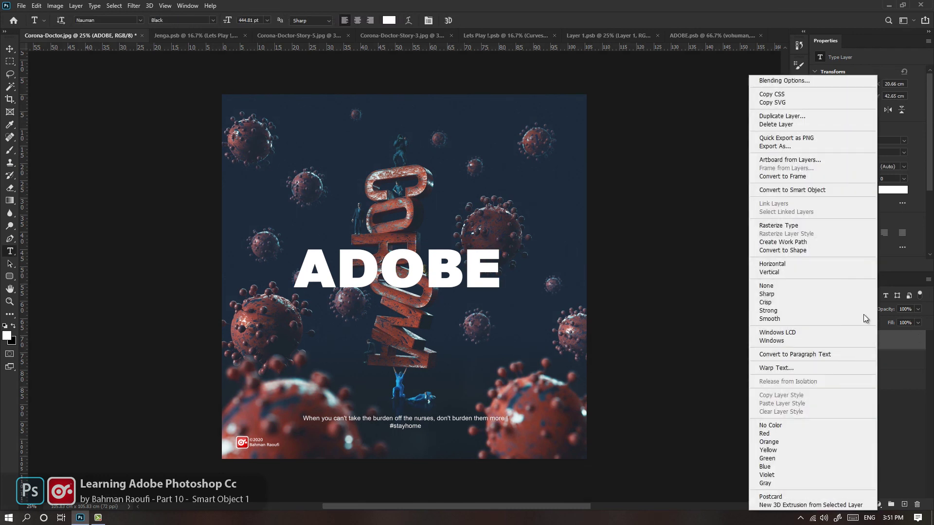
{"action": "left_click", "coordinate": [817, 192]}
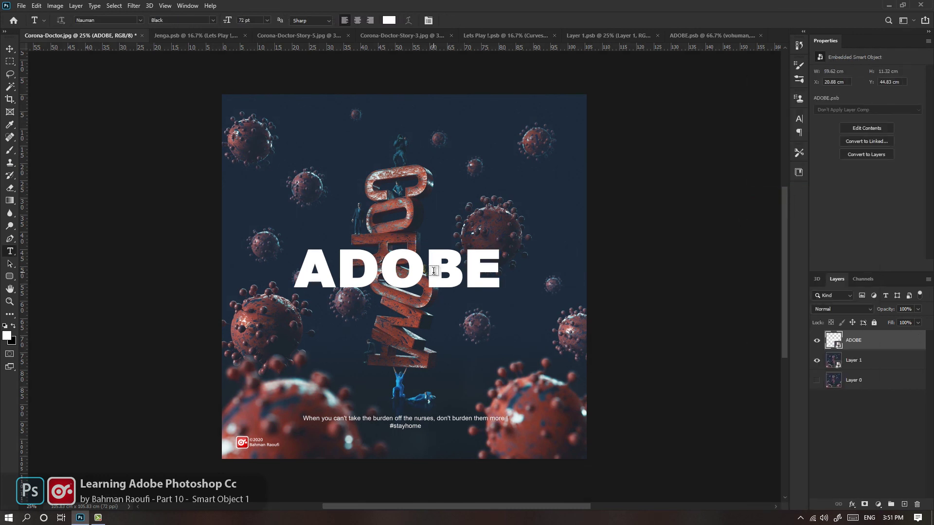
{"action": "key", "text": "ctrl+t"}
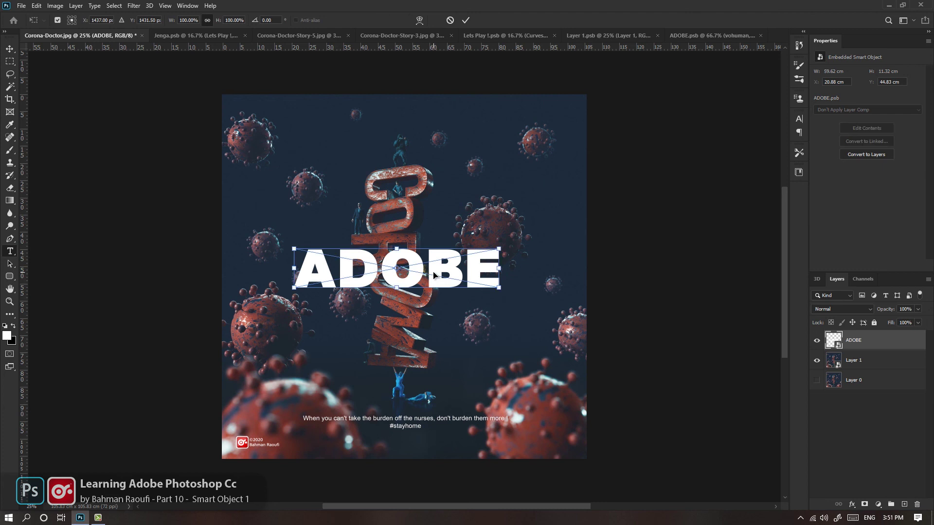
{"action": "right_click", "coordinate": [433, 272]}
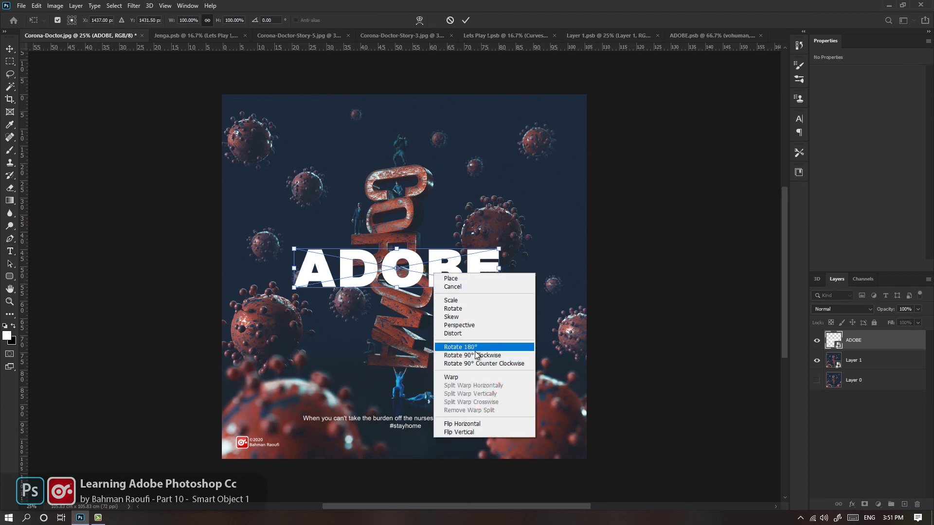
{"action": "left_click", "coordinate": [458, 378]}
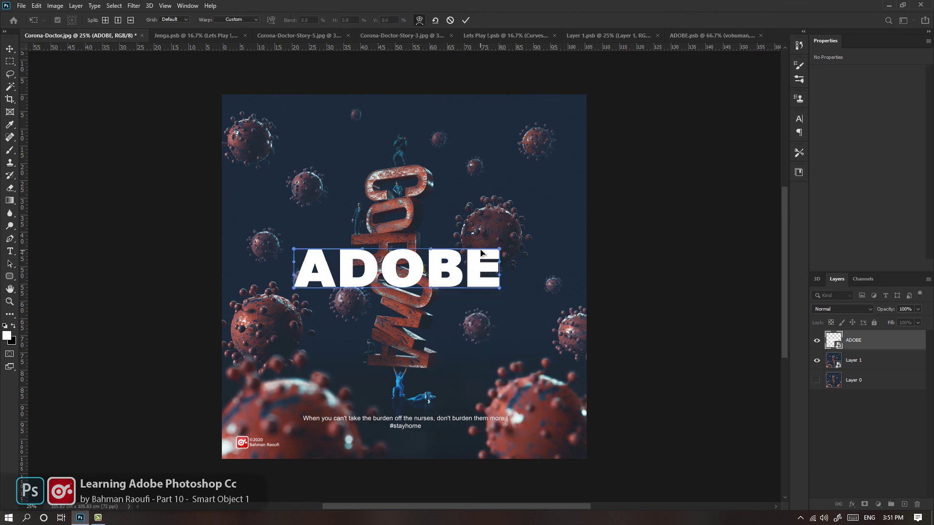
{"action": "left_click_drag", "start_coordinate": [501, 251], "coordinate": [500, 191]}
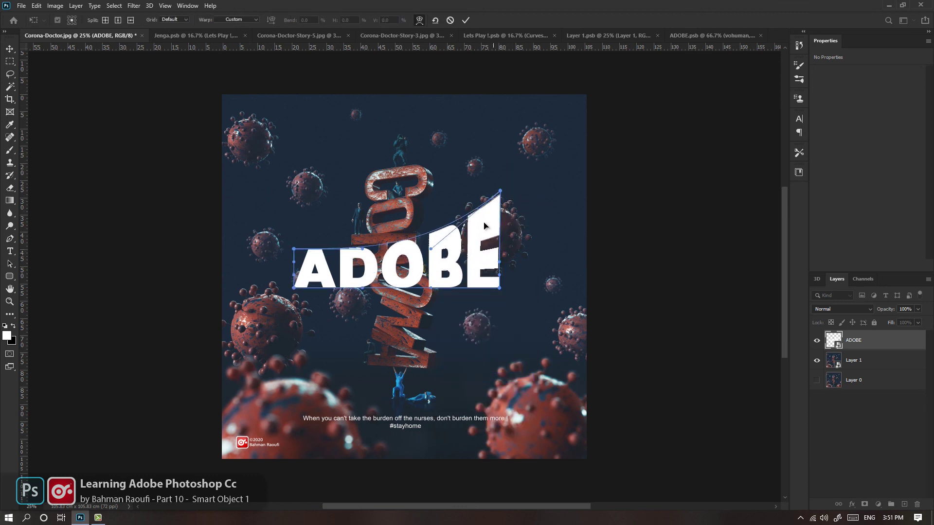
Split the warp horizontally through the letters, bend the ADOBE text's left part up and outward, and apply the warp.
{"action": "right_click", "coordinate": [474, 252]}
{"action": "left_click", "coordinate": [492, 364]}
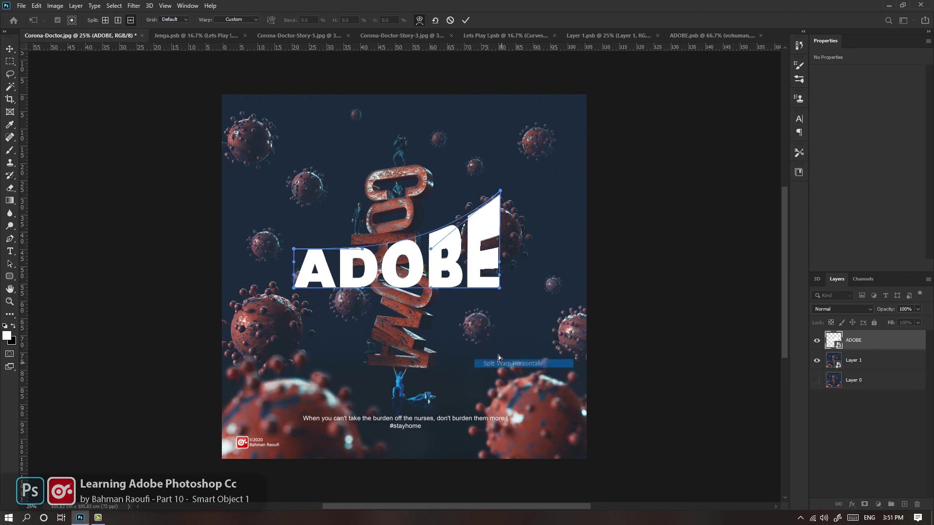
{"action": "left_click", "coordinate": [458, 268]}
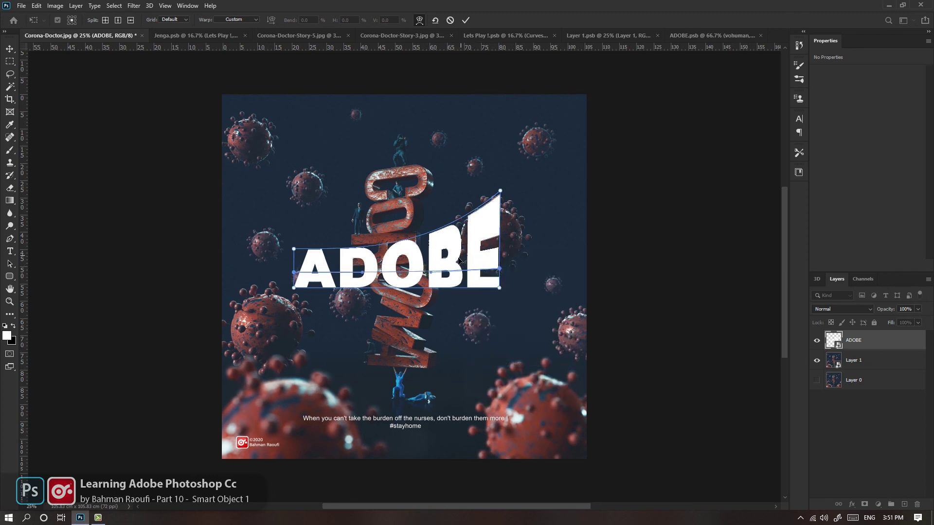
{"action": "left_click_drag", "start_coordinate": [360, 274], "coordinate": [358, 250]}
{"action": "left_click_drag", "start_coordinate": [294, 249], "coordinate": [263, 225]}
{"action": "key", "text": "Return"}
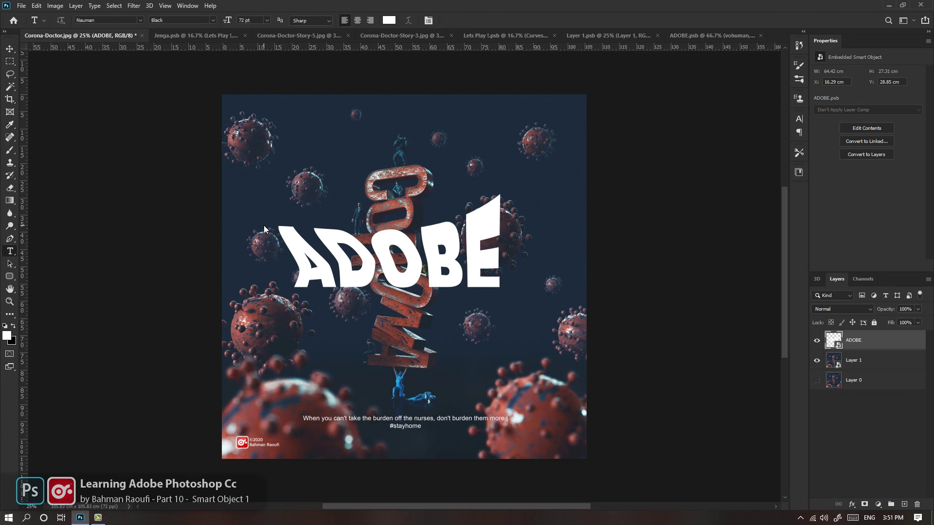
Close all open documents except the Corona-Doctor poster, discarding their unsaved changes.
{"action": "left_click", "coordinate": [244, 36]}
{"action": "key", "text": "n"}
{"action": "left_click", "coordinate": [275, 36]}
{"action": "left_click", "coordinate": [457, 189]}
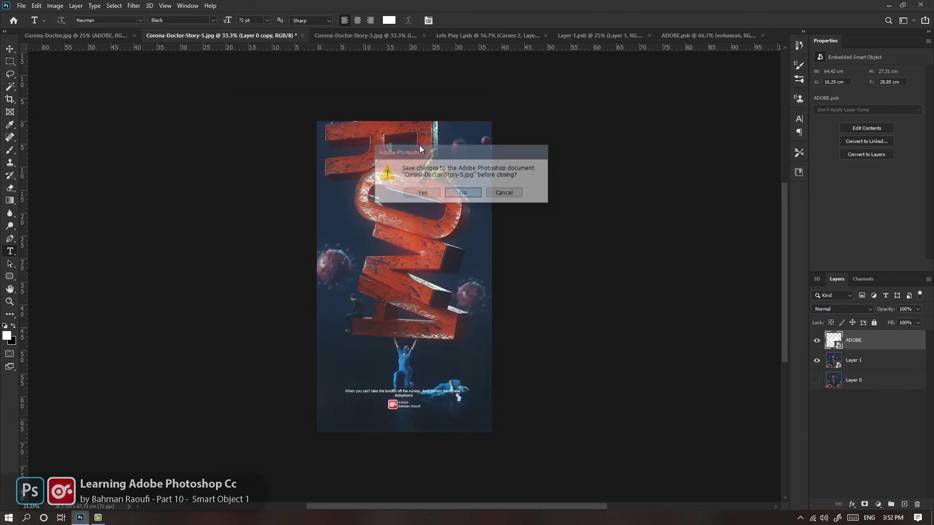
{"action": "left_click", "coordinate": [297, 35]}
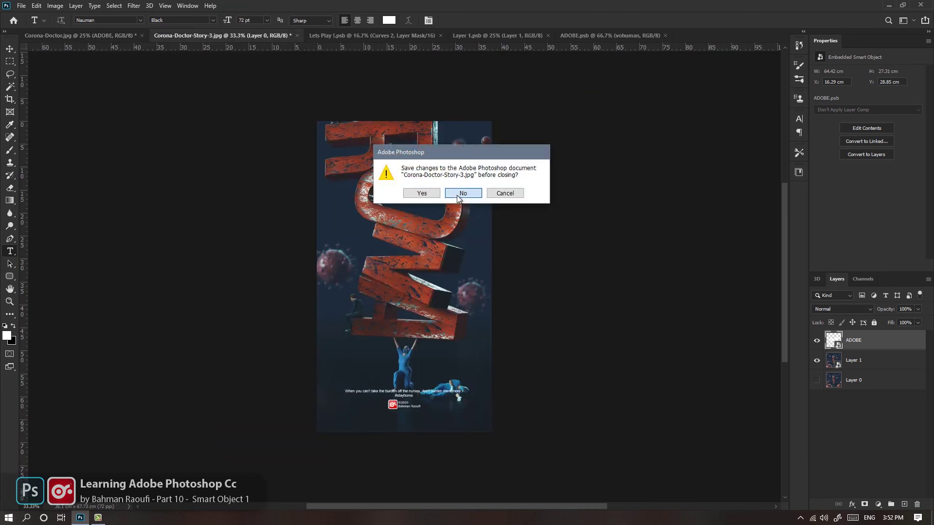
{"action": "left_click", "coordinate": [462, 193]}
{"action": "left_click", "coordinate": [285, 35]}
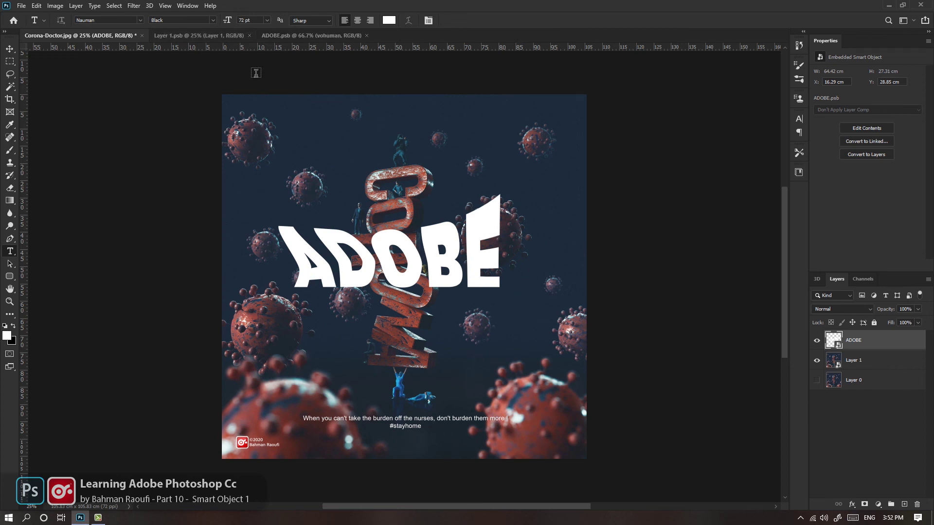
{"action": "left_click", "coordinate": [249, 35]}
{"action": "left_click", "coordinate": [259, 35]}
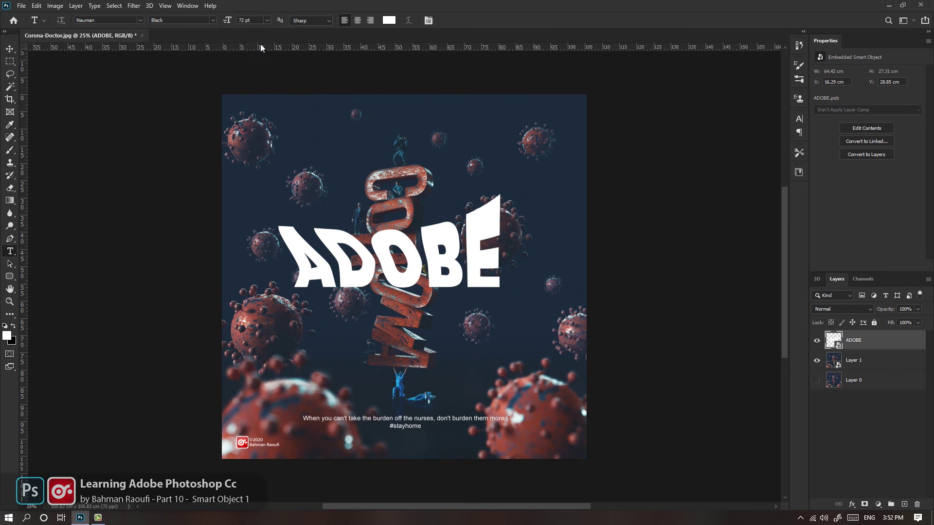
Open the warped ADOBE smart object's contents in a floating window and replace the text with the author's first name in capitals.
{"action": "double_click", "coordinate": [836, 343]}
{"action": "left_click_drag", "start_coordinate": [182, 36], "coordinate": [370, 84]}
{"action": "left_click", "coordinate": [564, 132]}
{"action": "key", "text": "ctrl+a"}
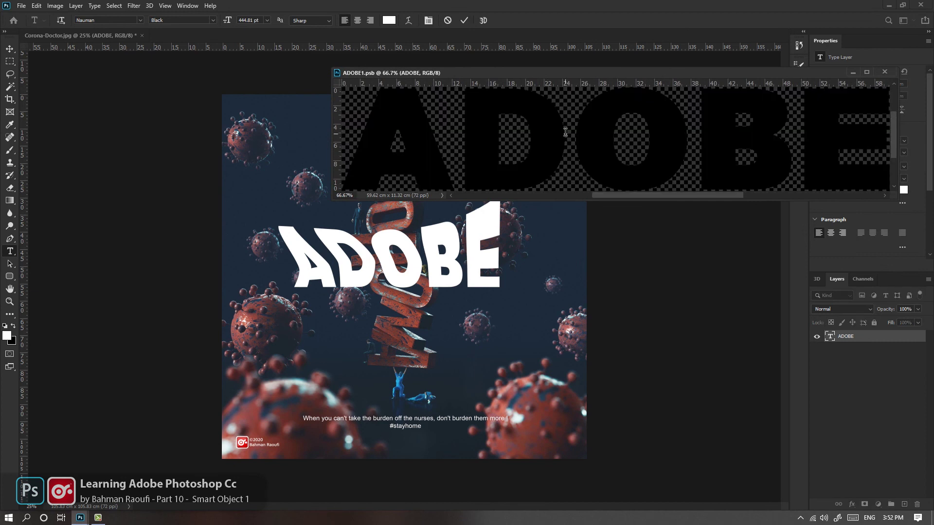
{"action": "type", "text": "BAH"}
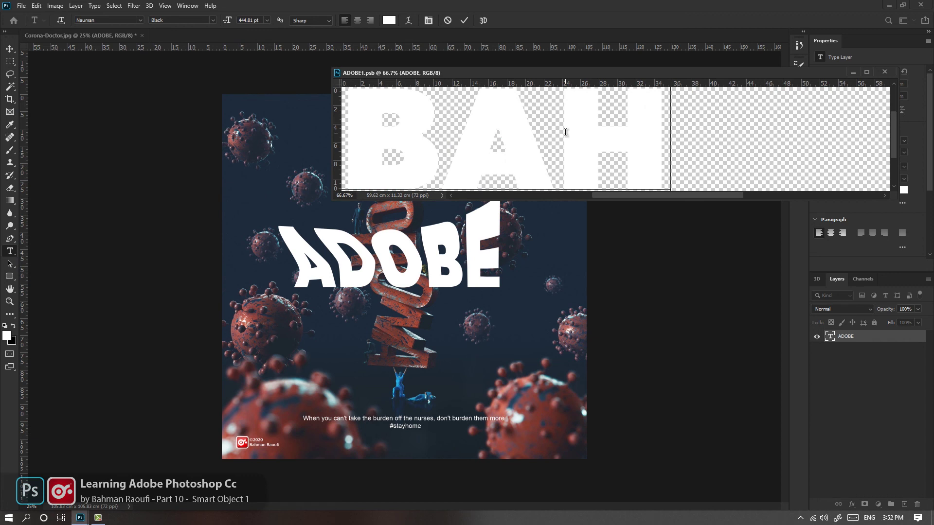
{"action": "type", "text": "MAN"}
{"action": "key", "text": "ctrl+Return"}
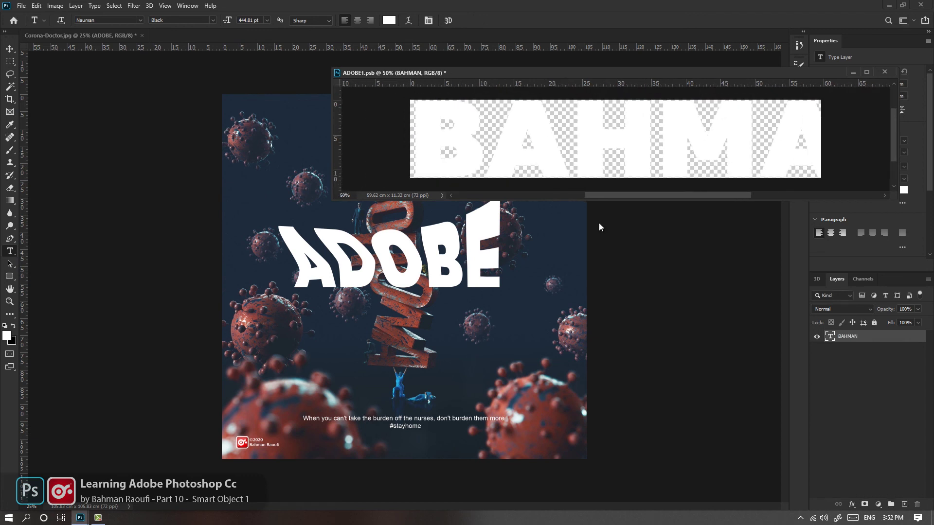
Scale the first-name text to about 79% so it fits the canvas width, then save and close the smart object's contents.
{"action": "key", "text": "ctrl+t"}
{"action": "key", "text": "ctrl+minus"}
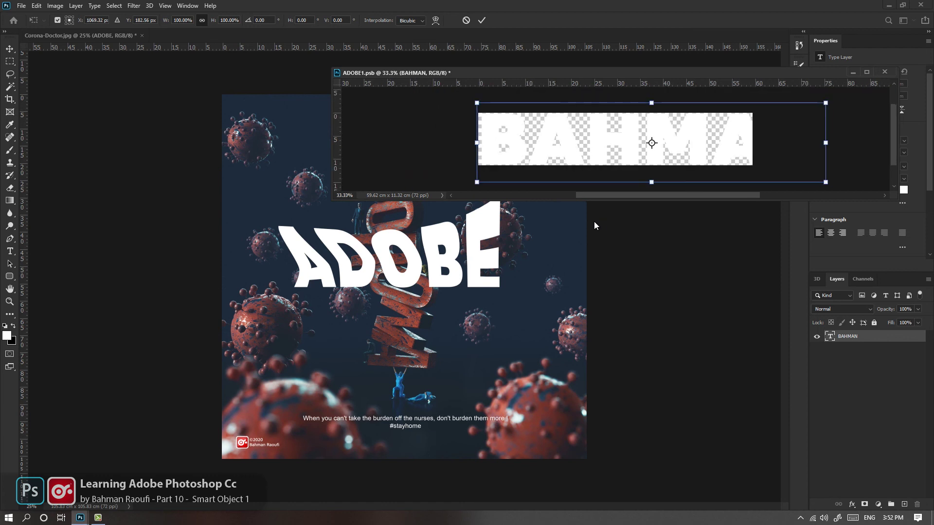
{"action": "left_click_drag", "start_coordinate": [826, 104], "coordinate": [681, 141]}
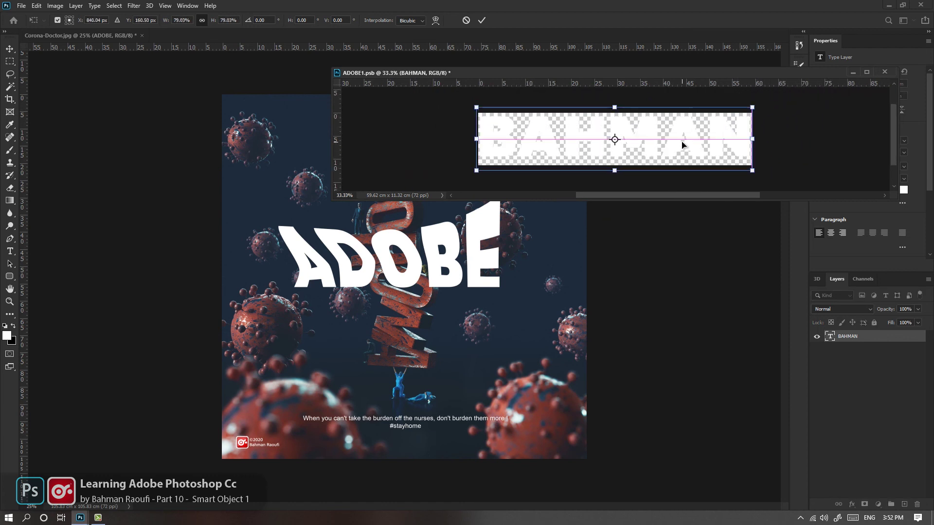
{"action": "key", "text": "Return"}
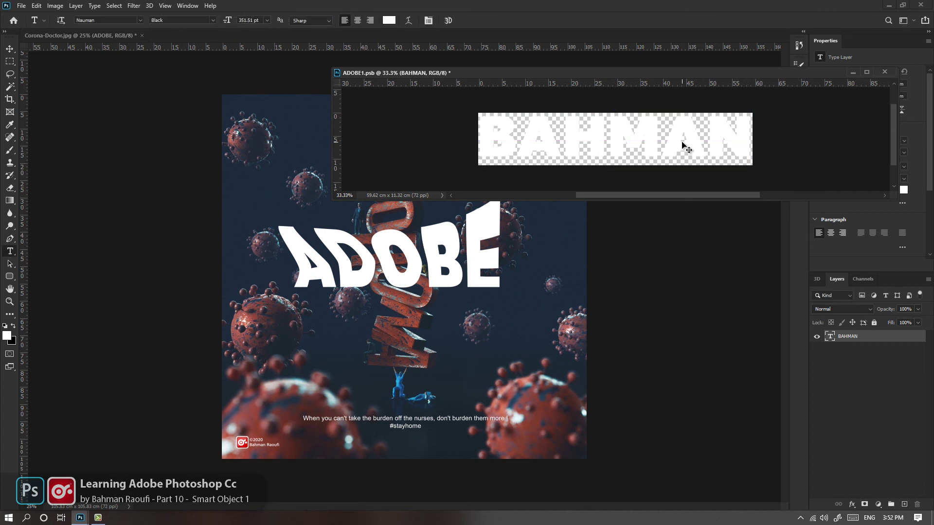
{"action": "key", "text": "ctrl+s"}
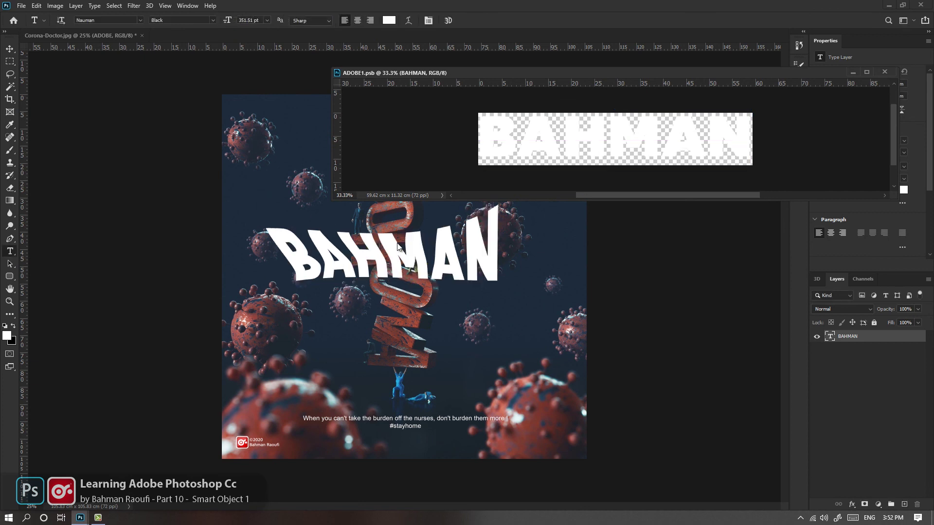
{"action": "left_click", "coordinate": [886, 72]}
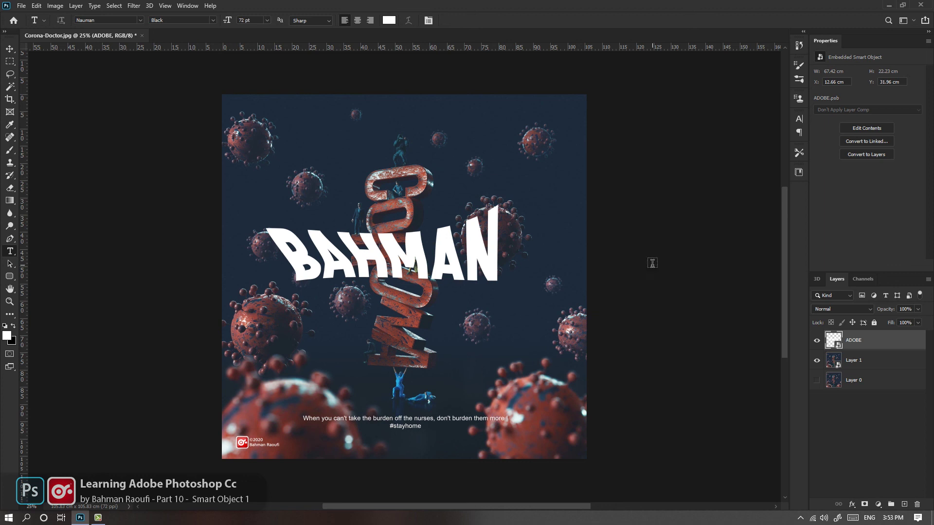
Open the raw photo _51B0396-HDR.dng from the Z Desk HDR folder in Camera Raw.
{"action": "right_click", "coordinate": [242, 37]}
{"action": "left_click", "coordinate": [292, 101]}
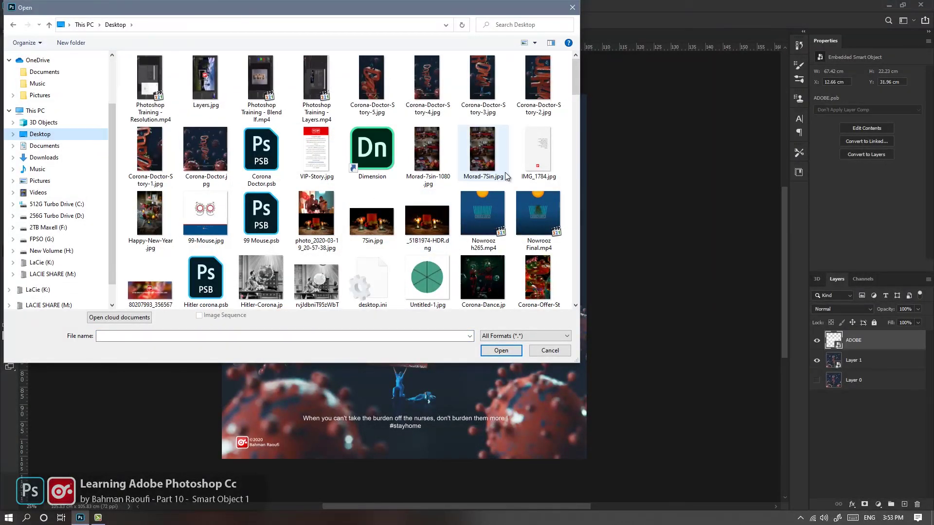
{"action": "left_click_drag", "start_coordinate": [574, 87], "coordinate": [573, 141]}
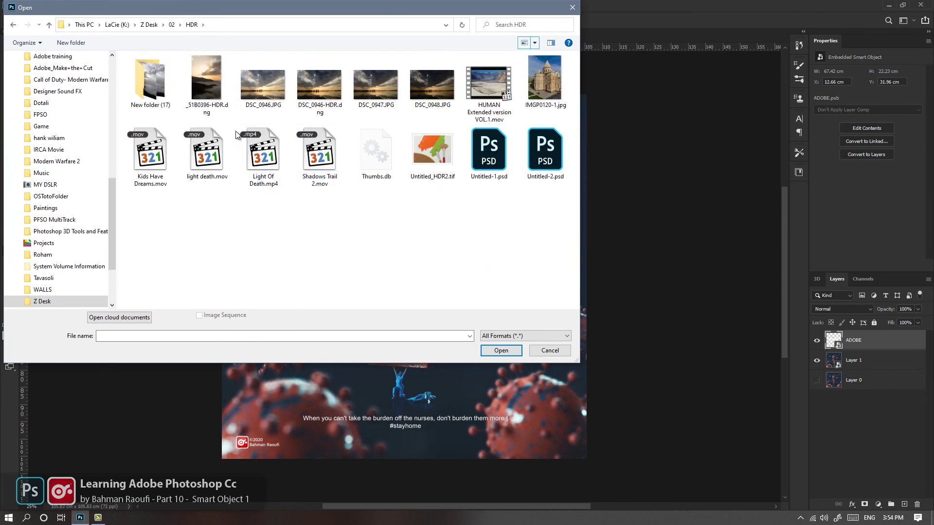
{"action": "left_click", "coordinate": [220, 83]}
{"action": "double_click", "coordinate": [220, 83]}
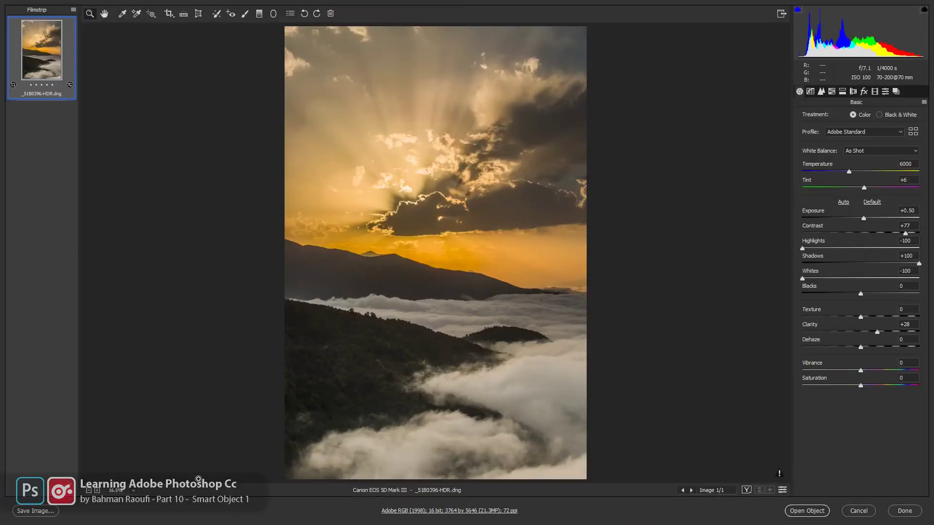
Confirm the workflow options for opening as smart objects, set Temperature to 4850 and Exposure to 0.00, and open the photo as a smart object.
{"action": "left_click", "coordinate": [417, 511]}
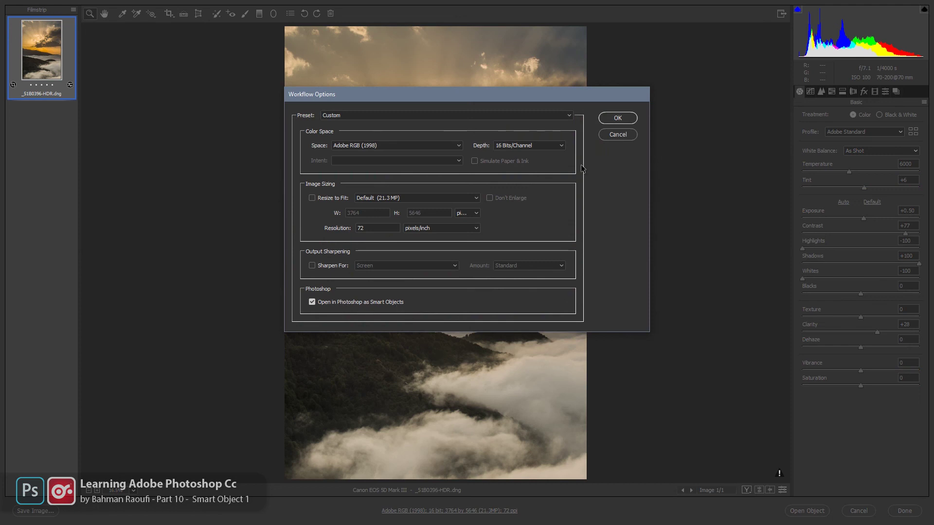
{"action": "left_click", "coordinate": [618, 118]}
{"action": "left_click_drag", "start_coordinate": [852, 173], "coordinate": [836, 172]}
{"action": "mouse_move", "coordinate": [861, 219]}
{"action": "left_mouse_down"}
{"action": "mouse_move", "coordinate": [846, 219]}
{"action": "mouse_move", "coordinate": [861, 219]}
{"action": "left_mouse_up"}
{"action": "double_click", "coordinate": [861, 220]}
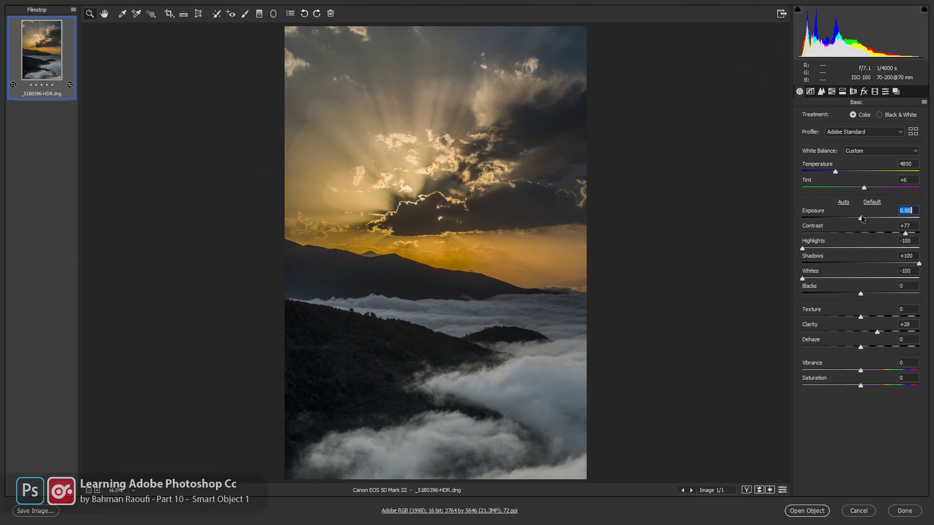
{"action": "left_click", "coordinate": [807, 510]}
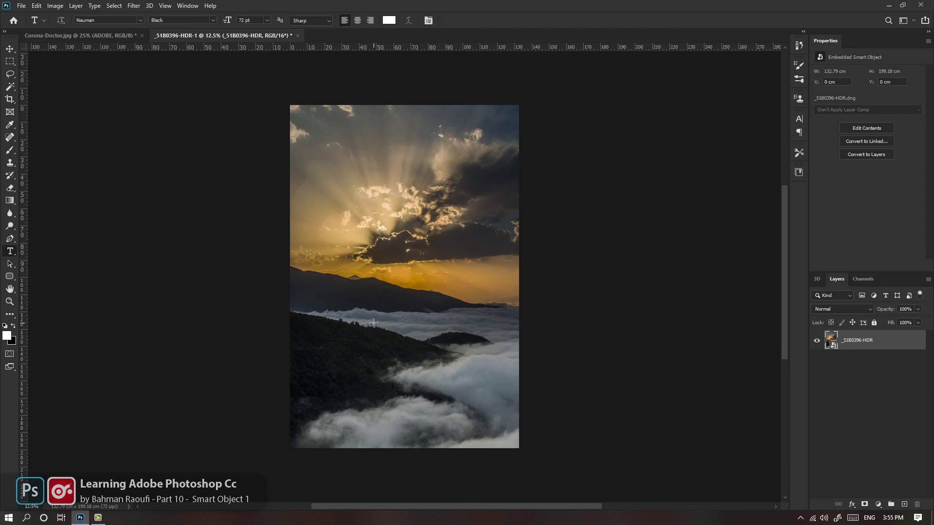
Reopen the raw photo's smart object in Camera Raw, set Exposure to +2.50, and apply the change.
{"action": "key", "text": "m"}
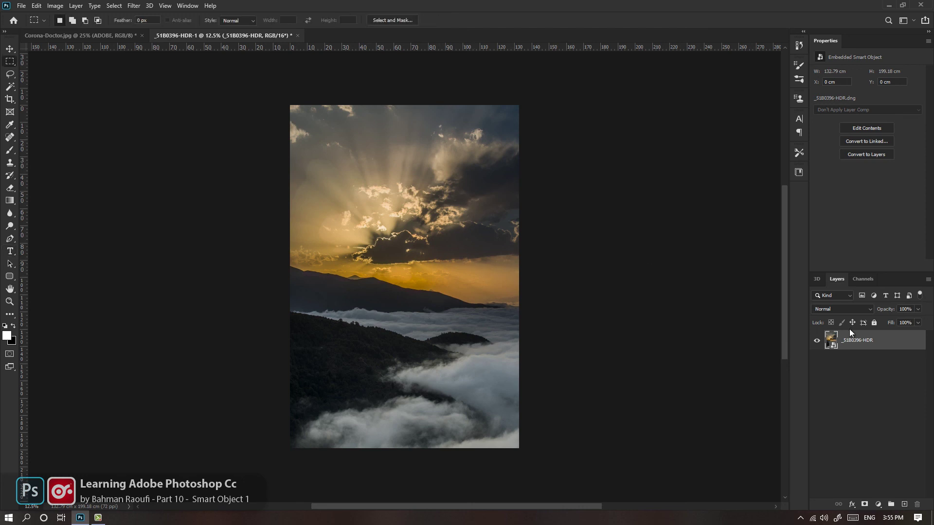
{"action": "double_click", "coordinate": [832, 341]}
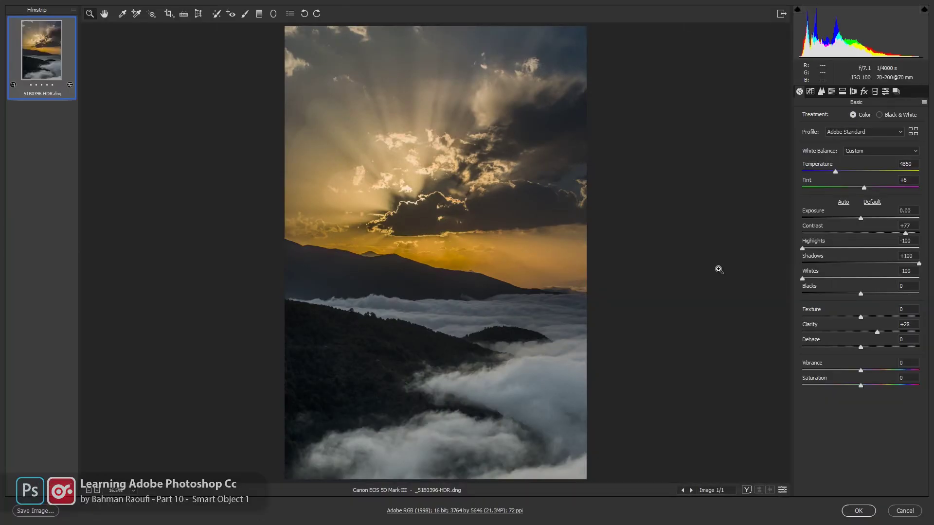
{"action": "left_click_drag", "start_coordinate": [862, 217], "coordinate": [875, 221]}
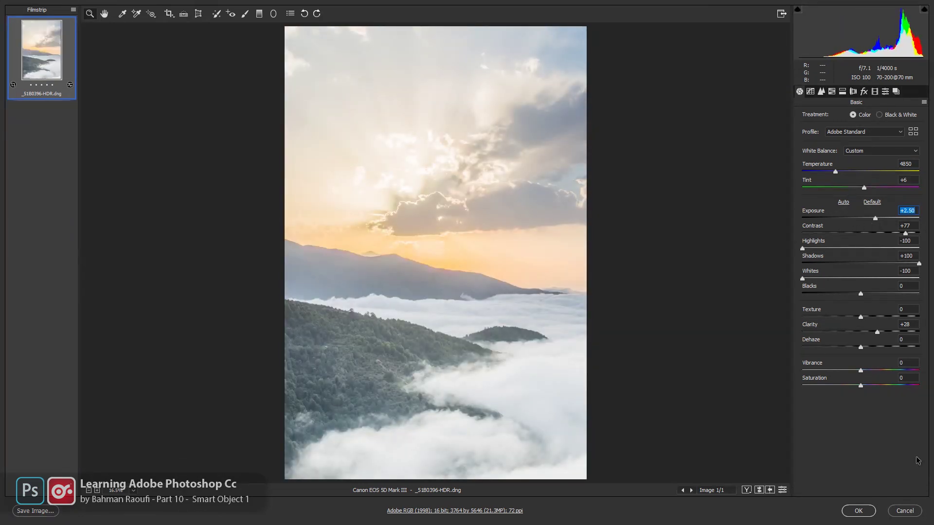
{"action": "left_click", "coordinate": [857, 511]}
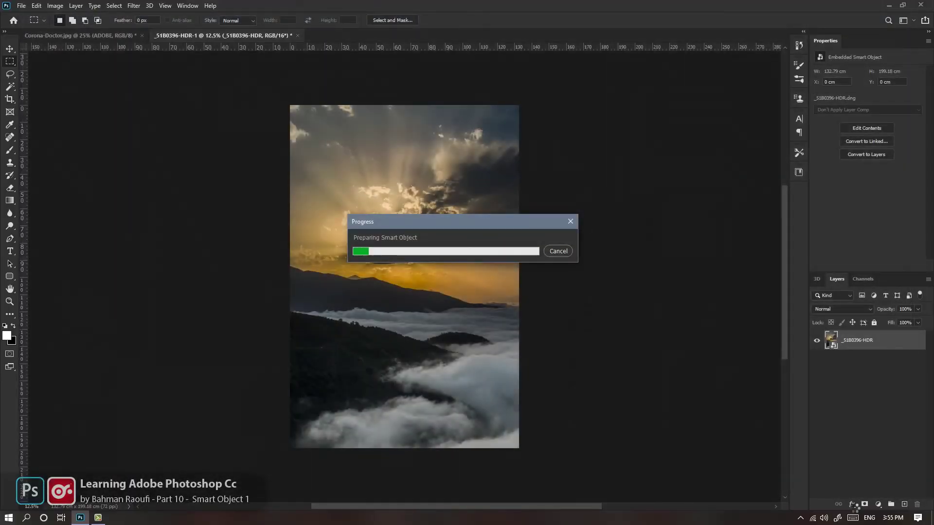